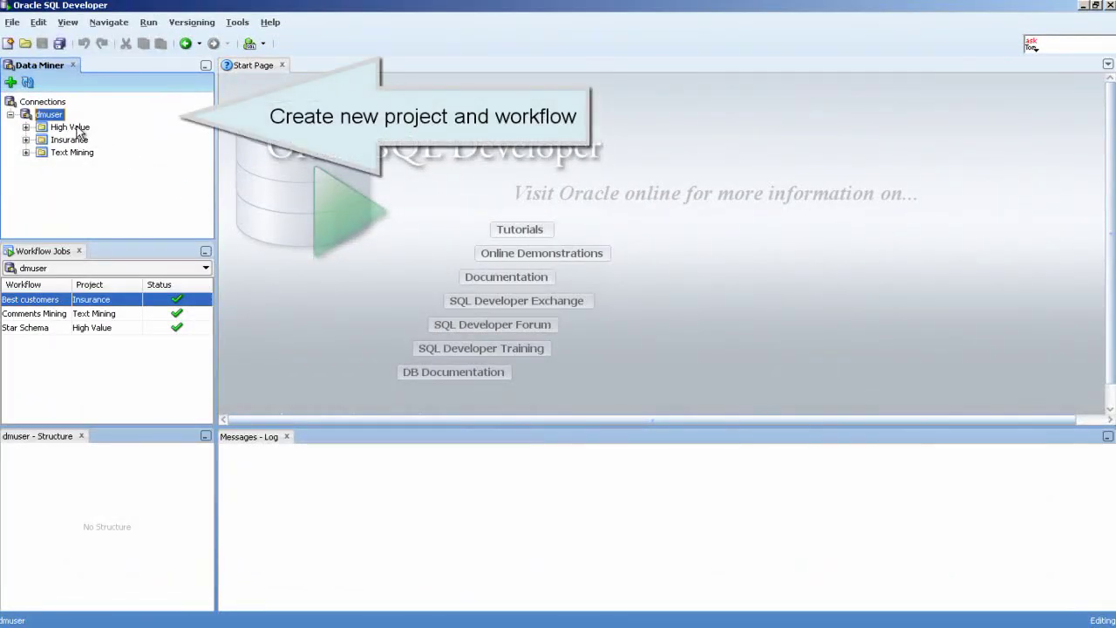
- Create a new project named Transformation under the dmuser connection
right_click(29, 115)
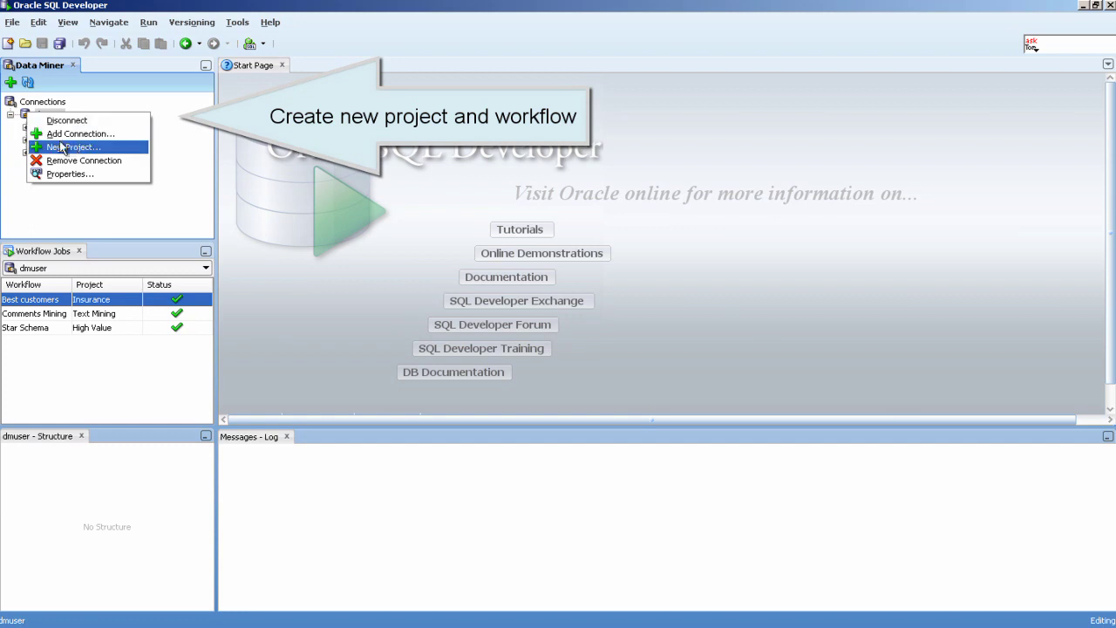
click(98, 152)
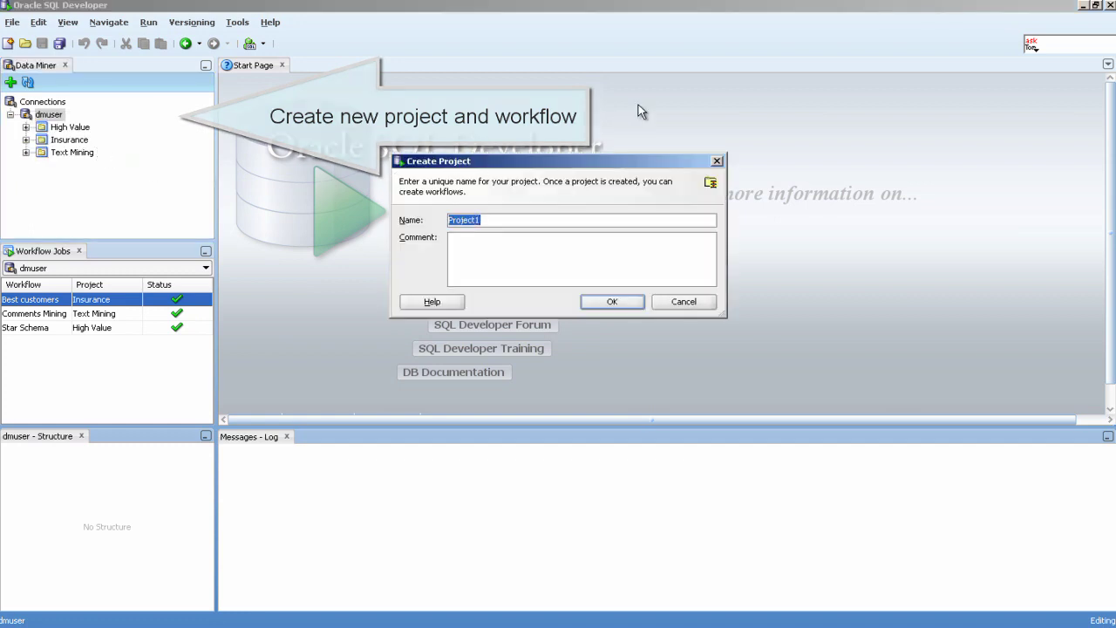
text(Transformation)
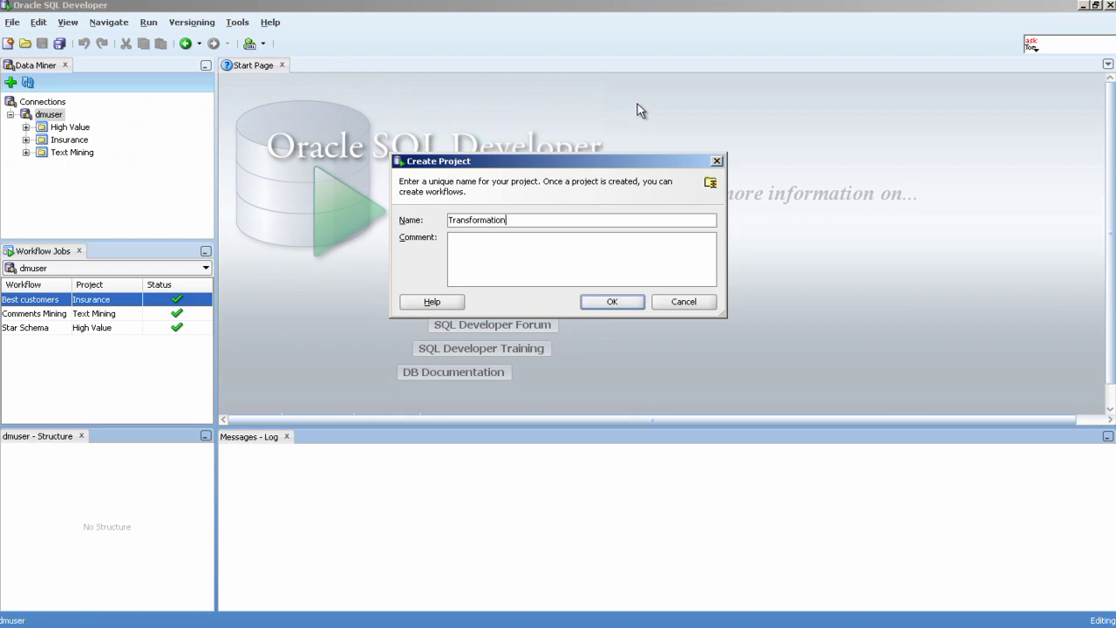
click(597, 304)
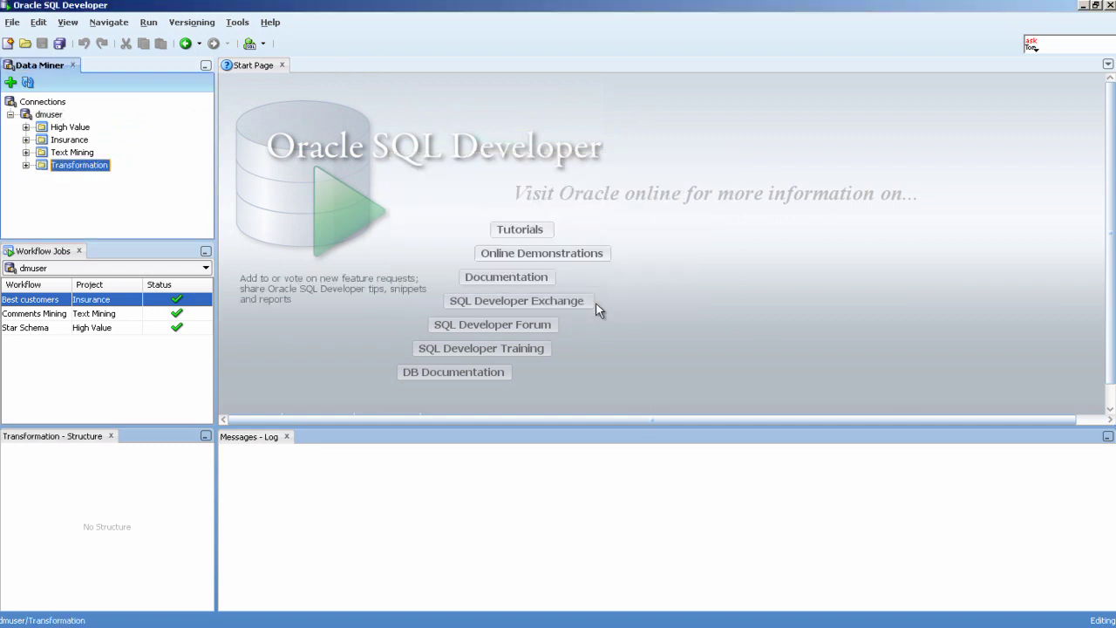
- Create a workflow named wkf_transformation in the Transformation project
right_click(43, 166)
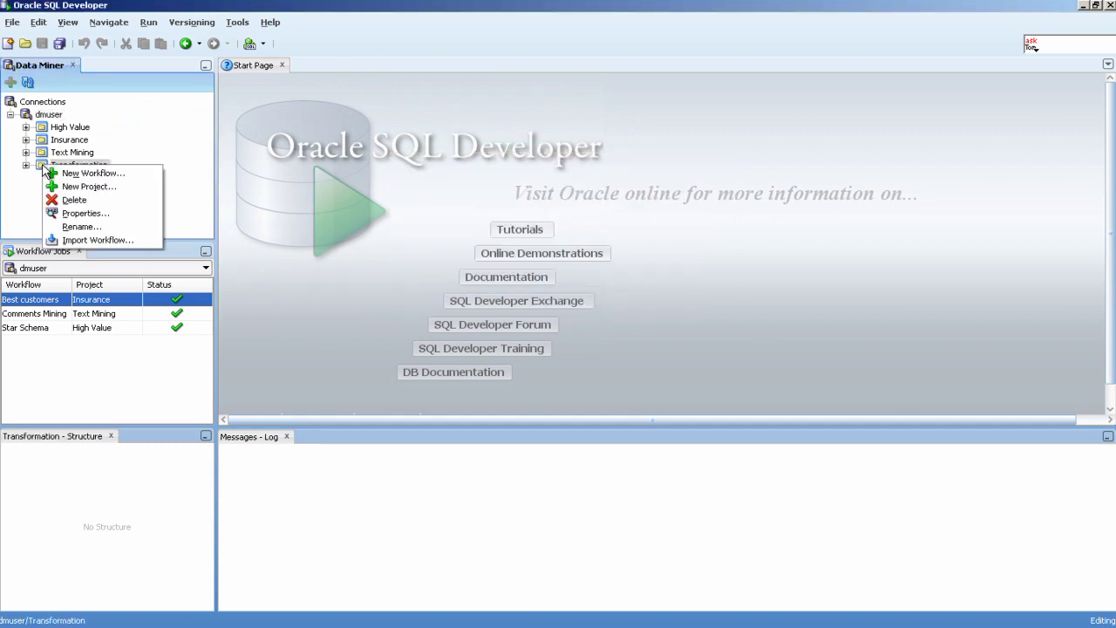
click(93, 172)
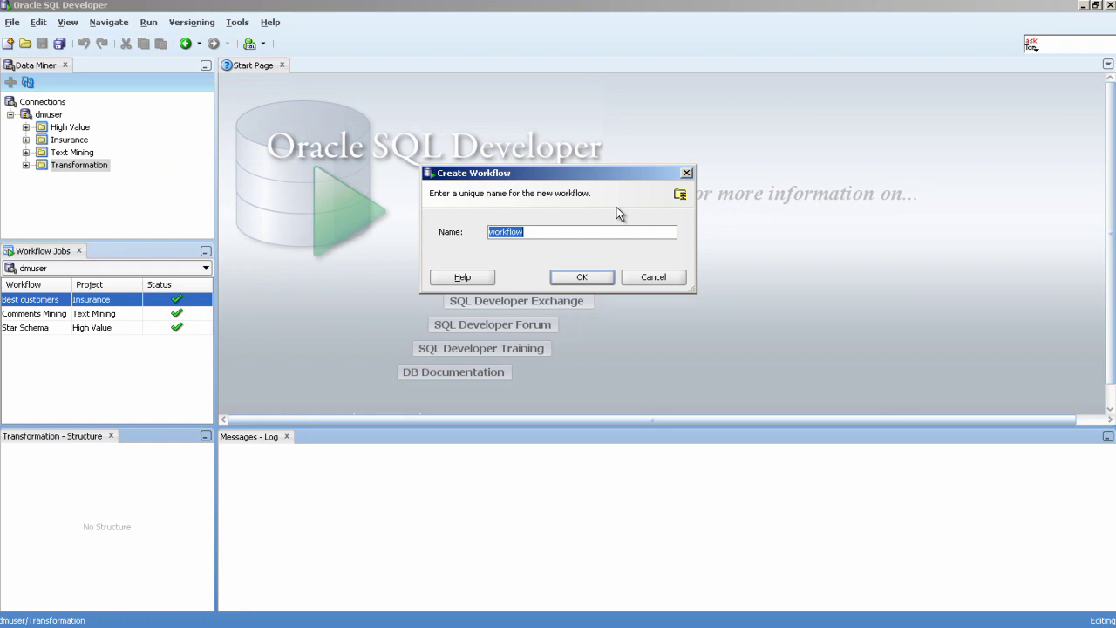
text(wkf_transformation)
click(606, 277)
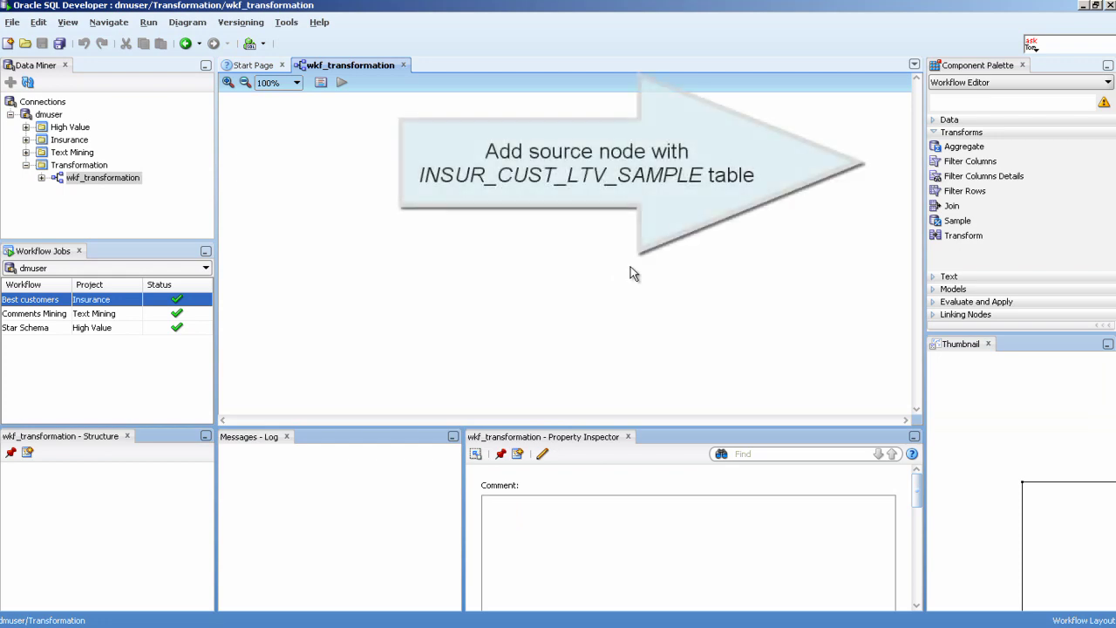
- Add a Data Source node to the workflow using the DMUSER.INSUR_CUST_LTV_SAMPLE table with all its columns selected
click(934, 131)
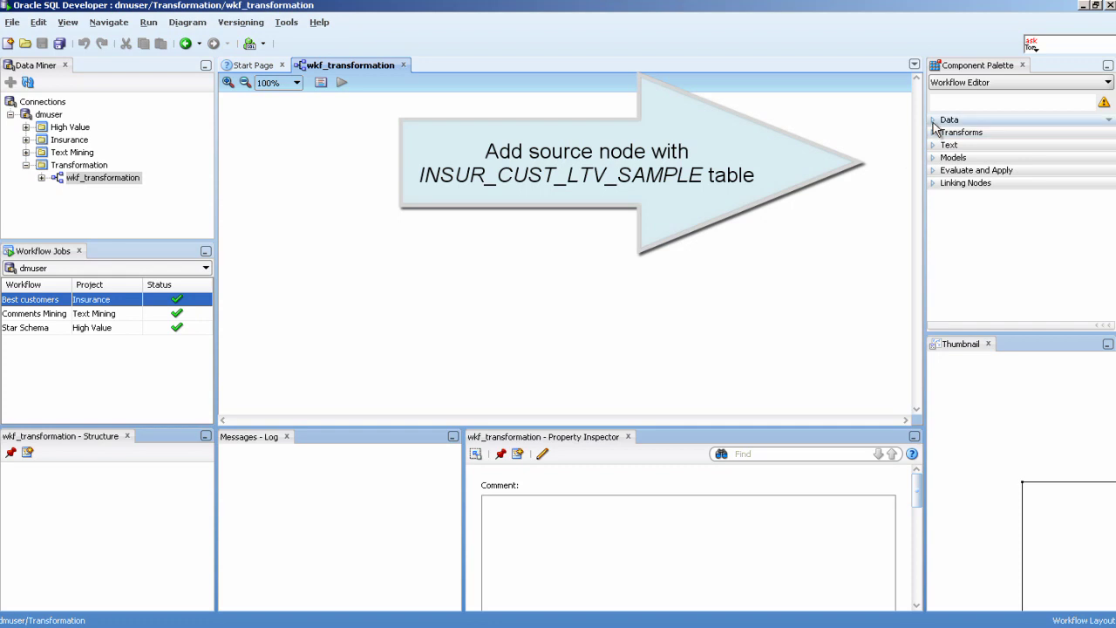
click(934, 121)
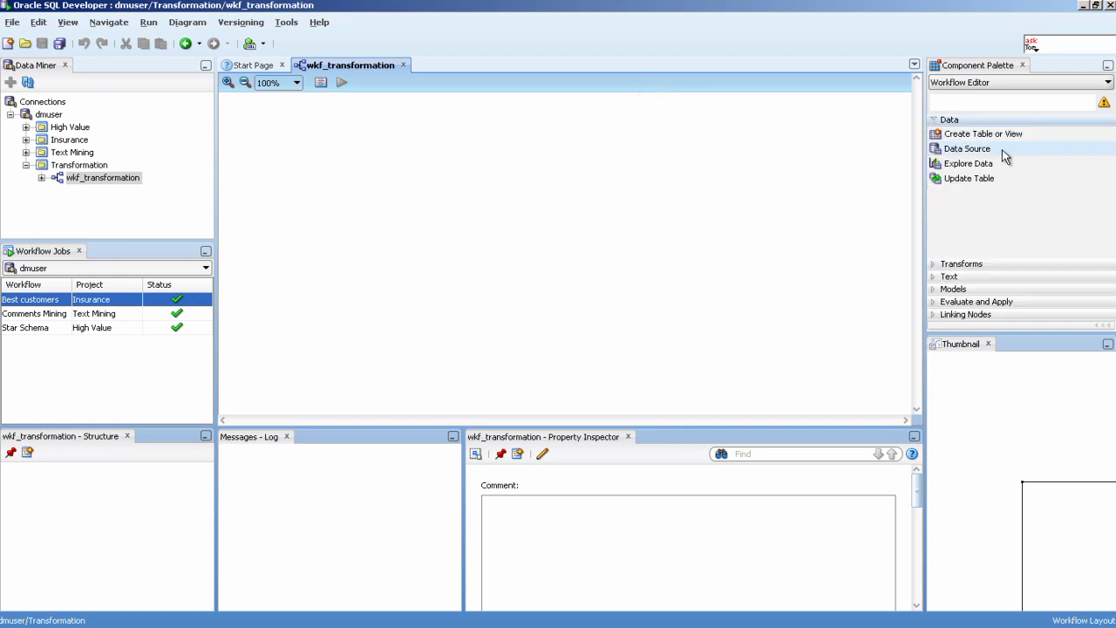
drag(1004, 155, 291, 175)
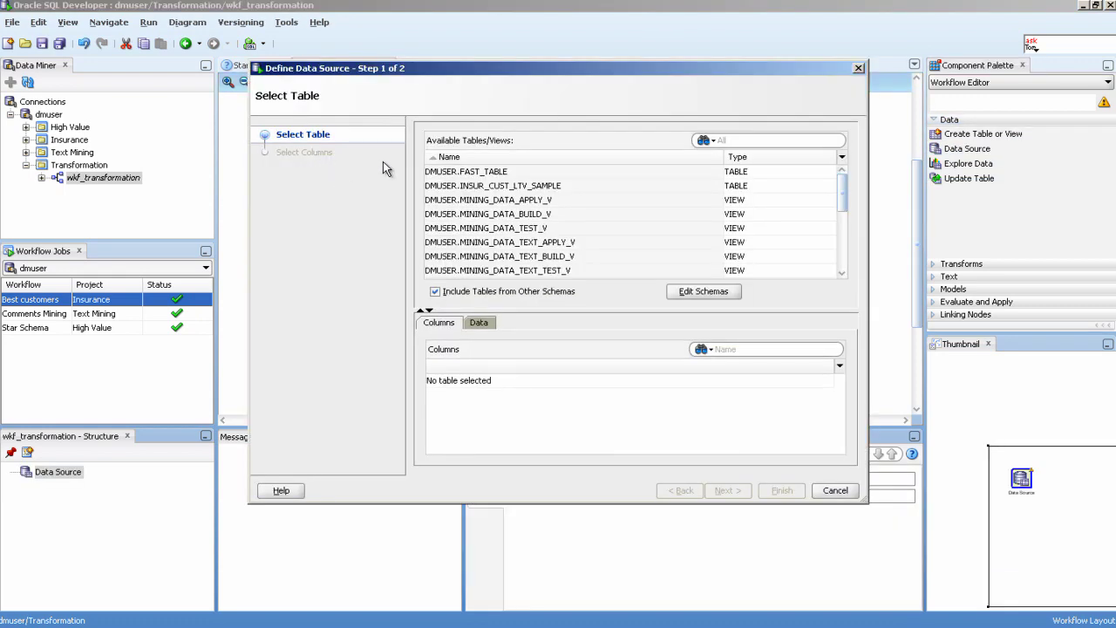
click(576, 186)
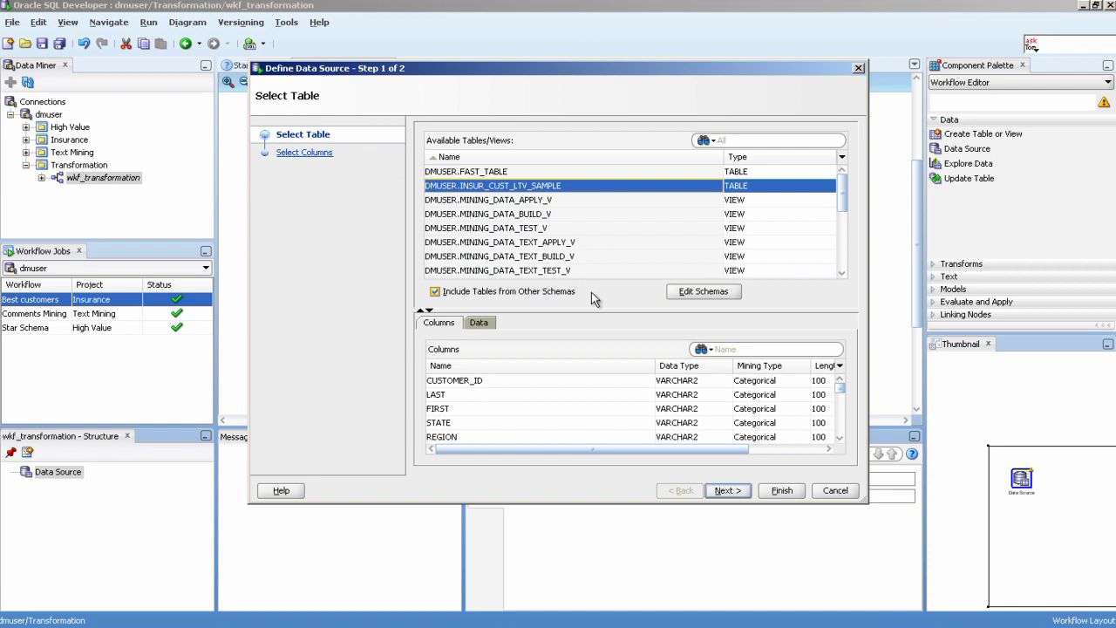
click(727, 490)
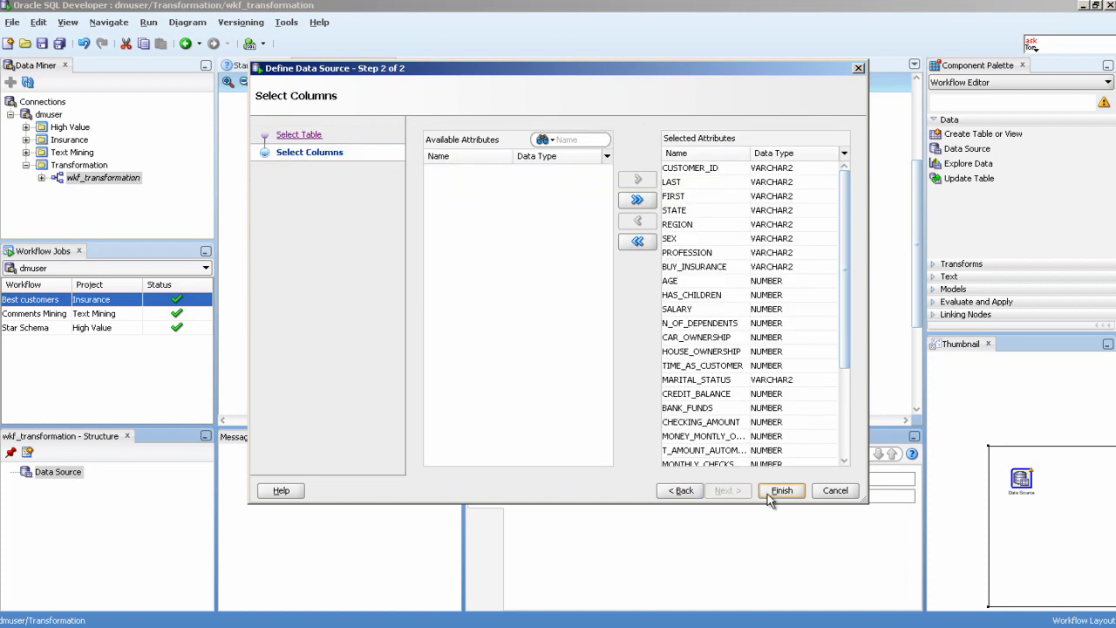
click(769, 493)
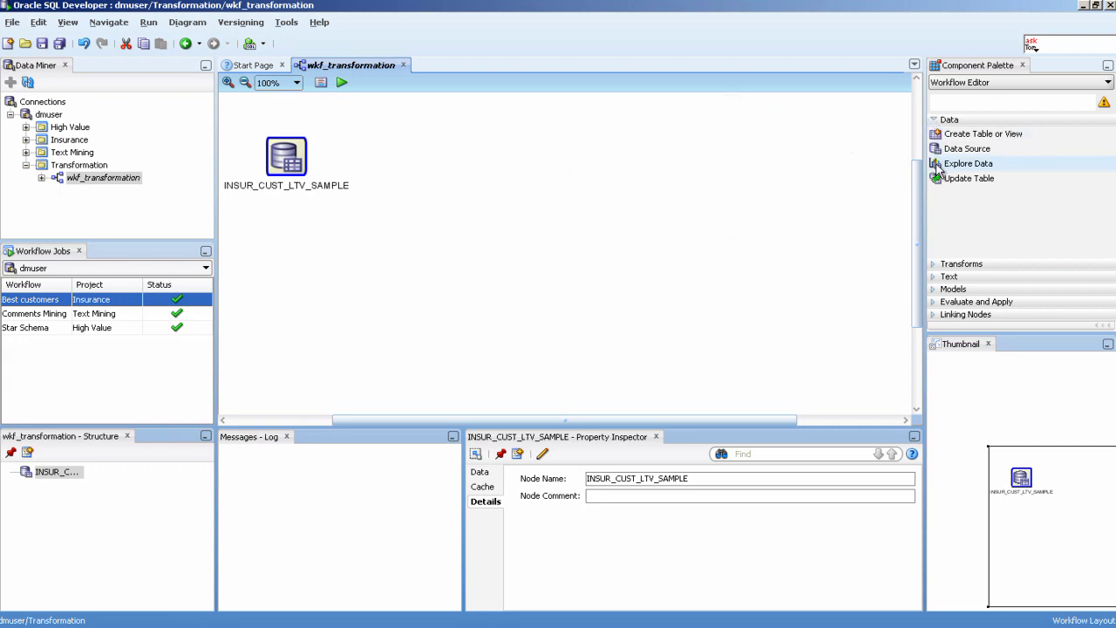
- Add an Explore Data node beside the data source and connect the INSUR_CUST_LTV_SAMPLE node to it
drag(939, 167, 431, 163)
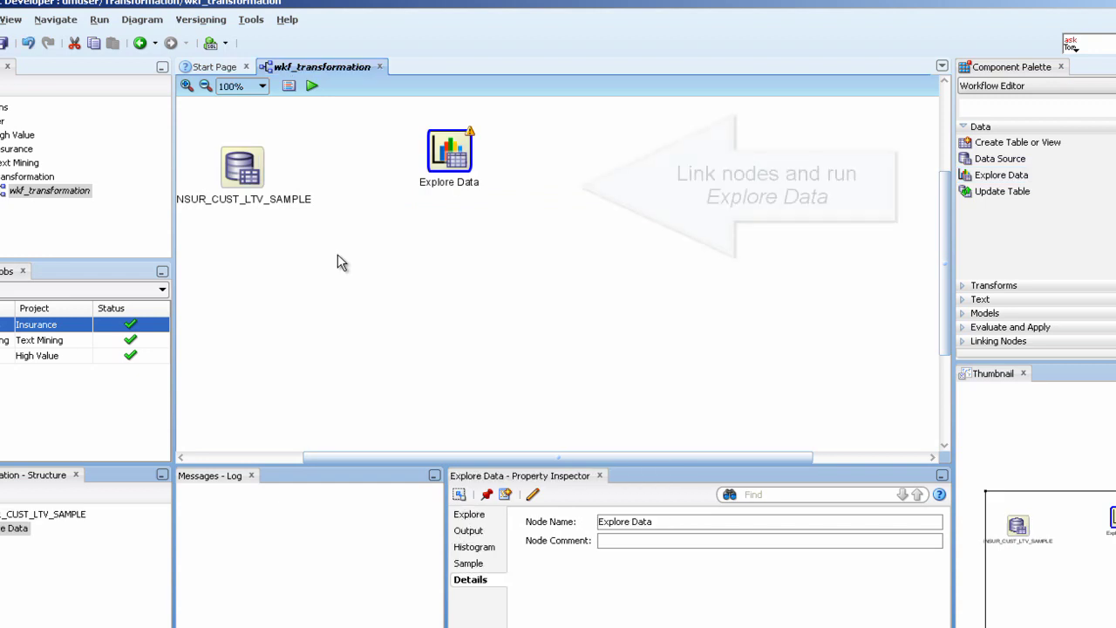
drag(260, 176, 277, 180)
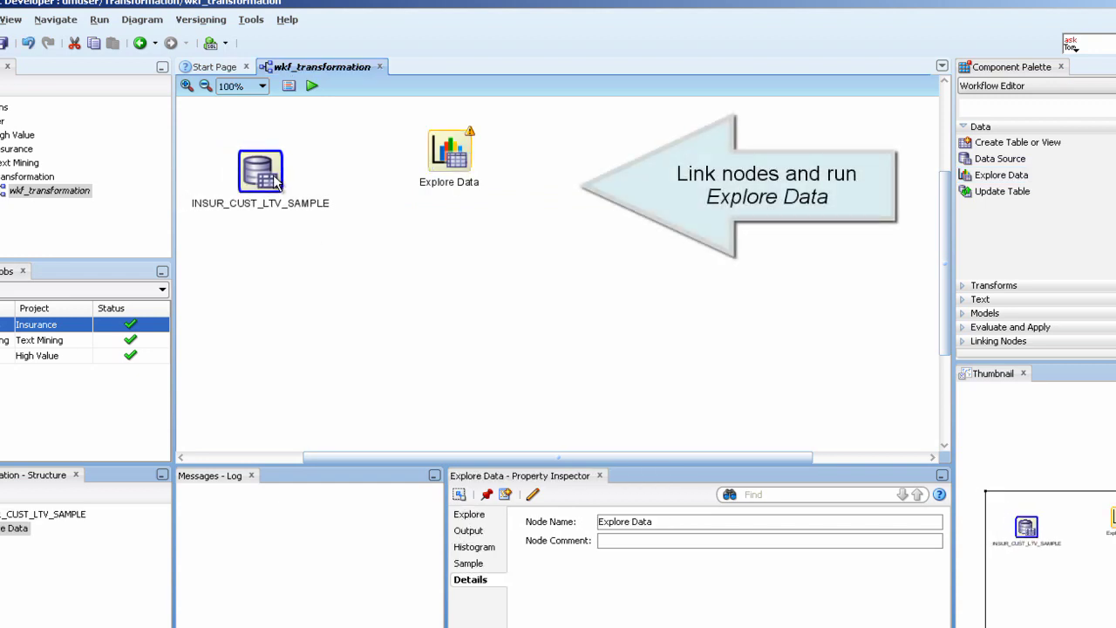
right_click(276, 178)
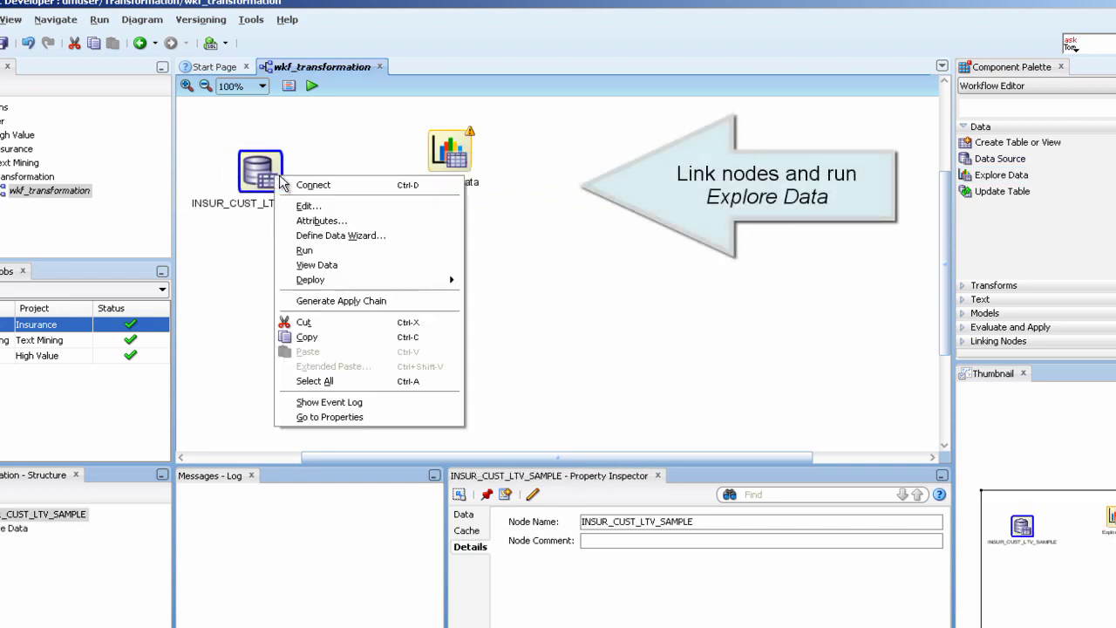
click(365, 187)
click(449, 152)
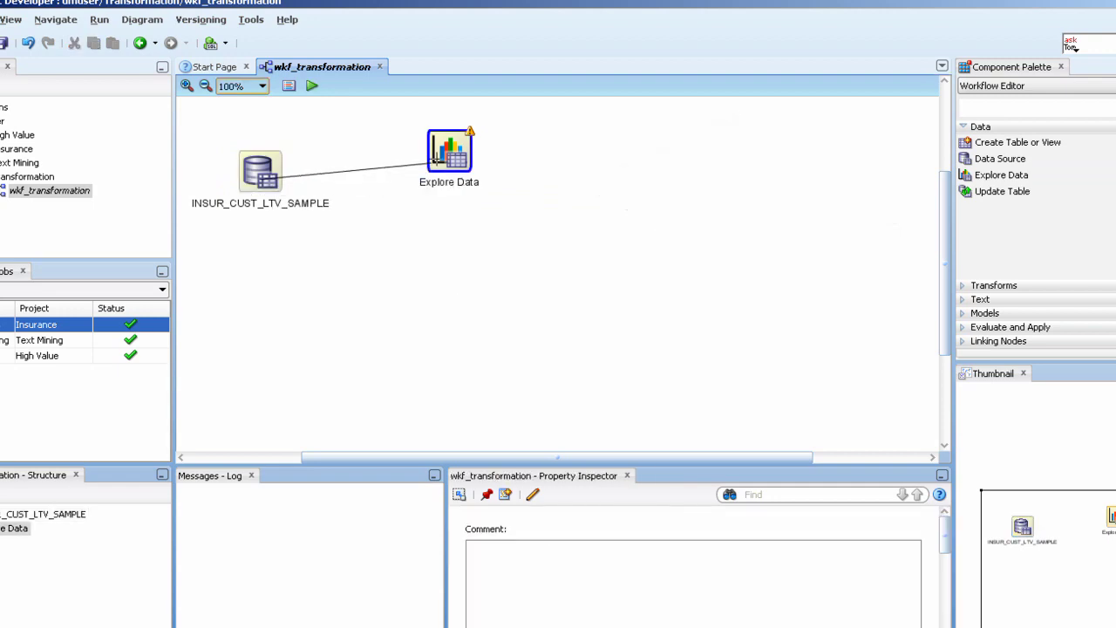
- Run the Explore Data node
right_click(433, 160)
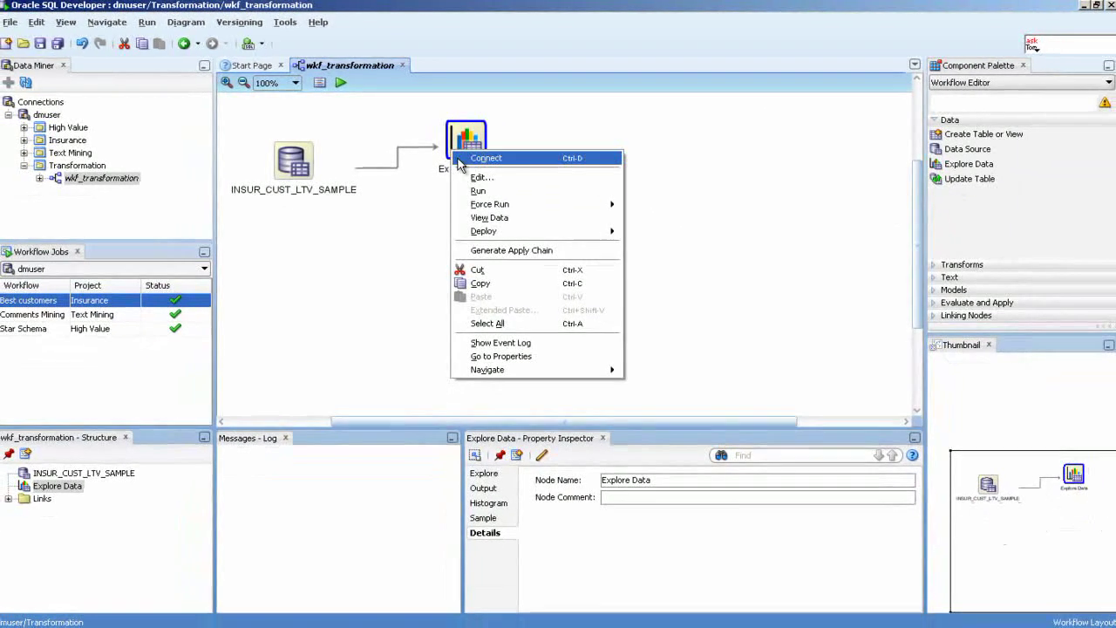
click(535, 196)
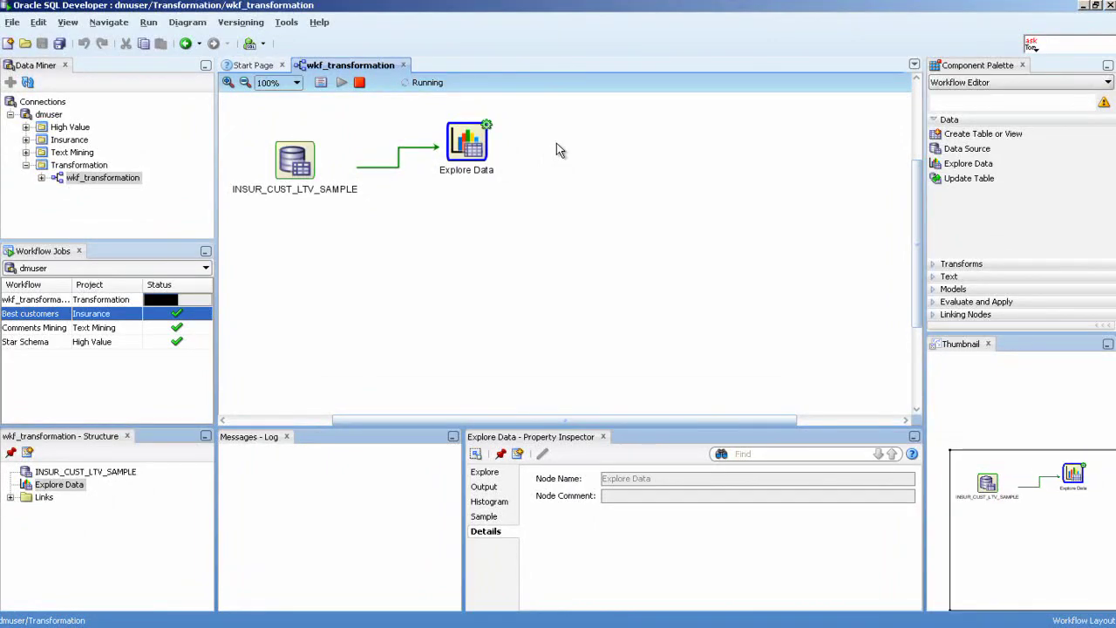
click(559, 150)
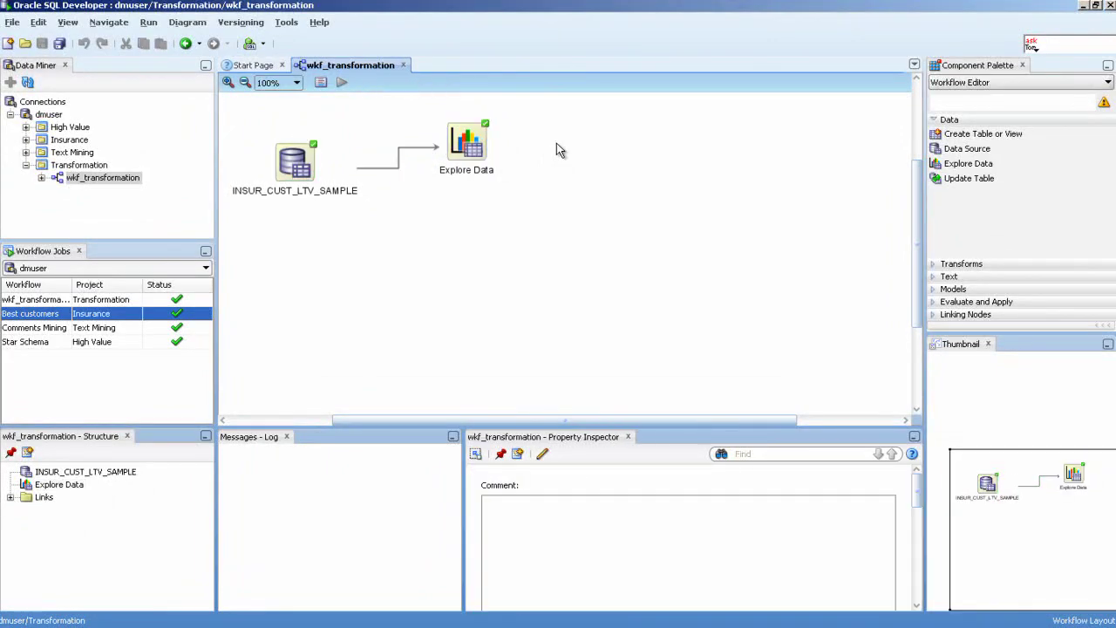
- View the Explore Data node's results and examine the statistics and histograms for each attribute
click(476, 147)
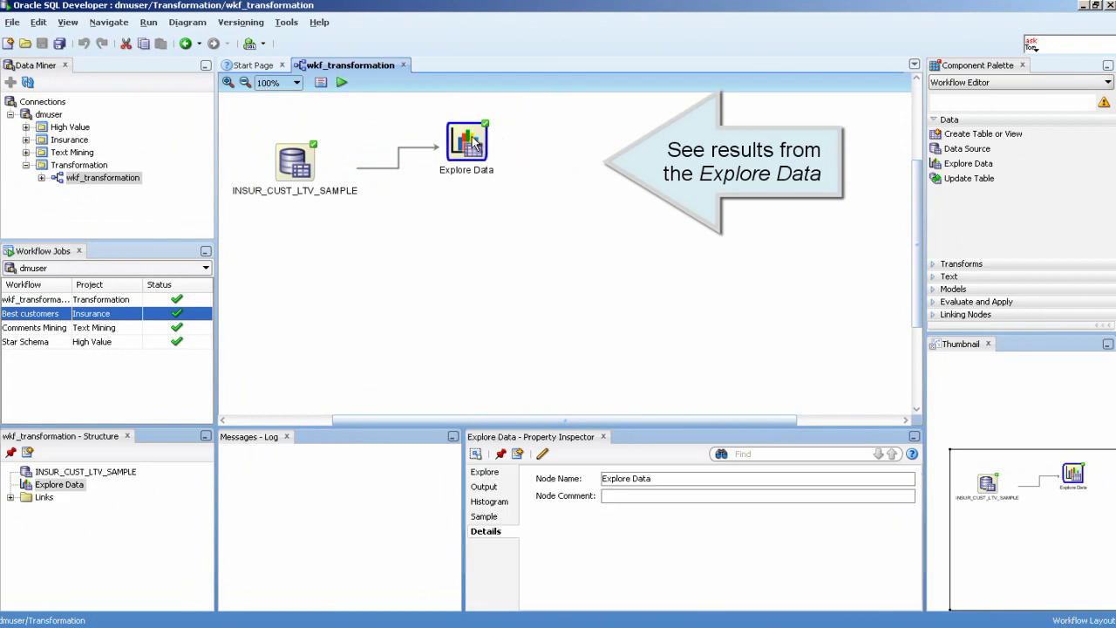
right_click(476, 146)
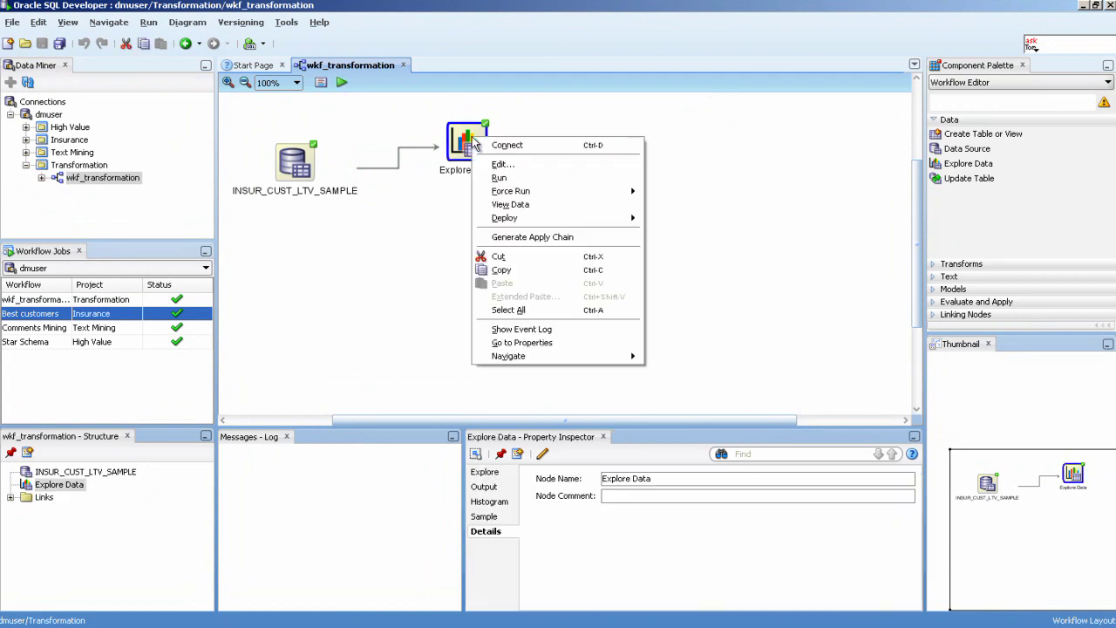
click(576, 208)
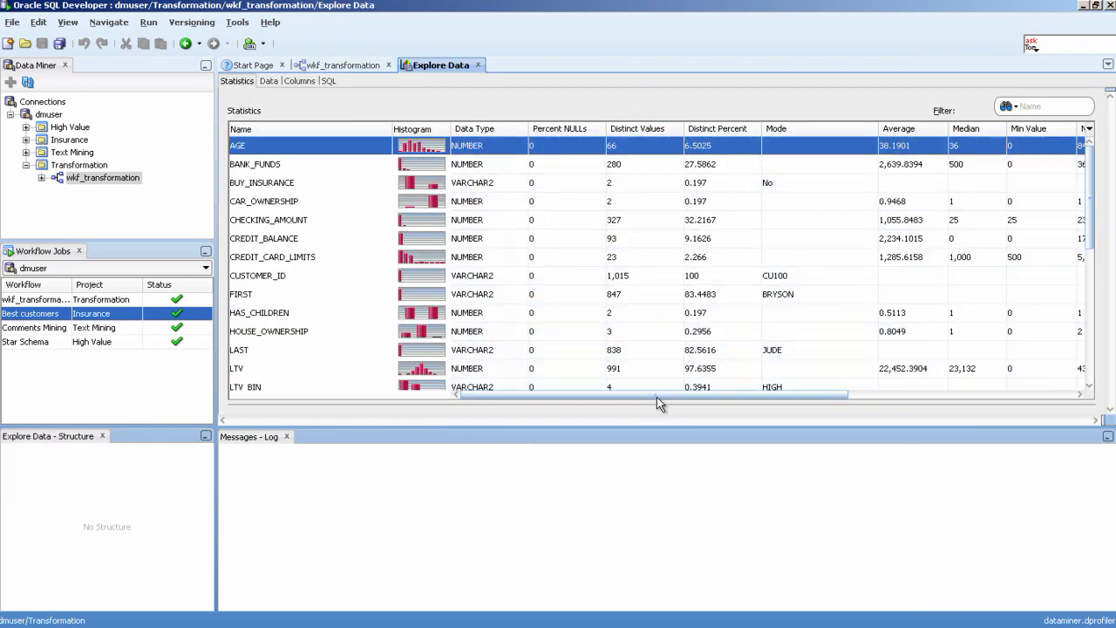
drag(659, 400, 779, 401)
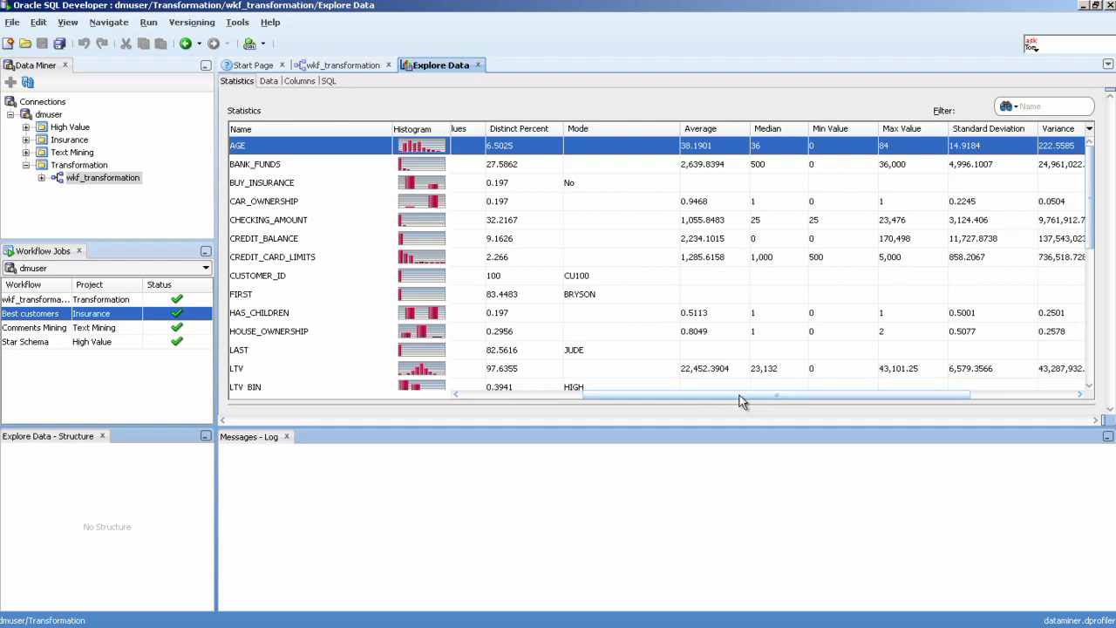
drag(665, 400, 775, 404)
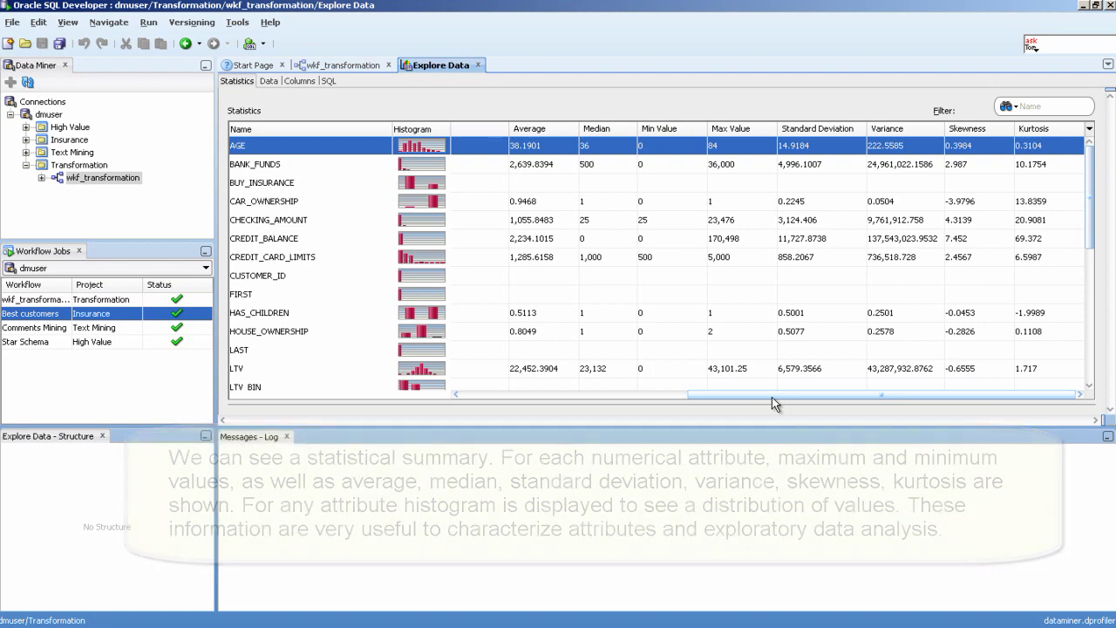
drag(771, 398, 538, 400)
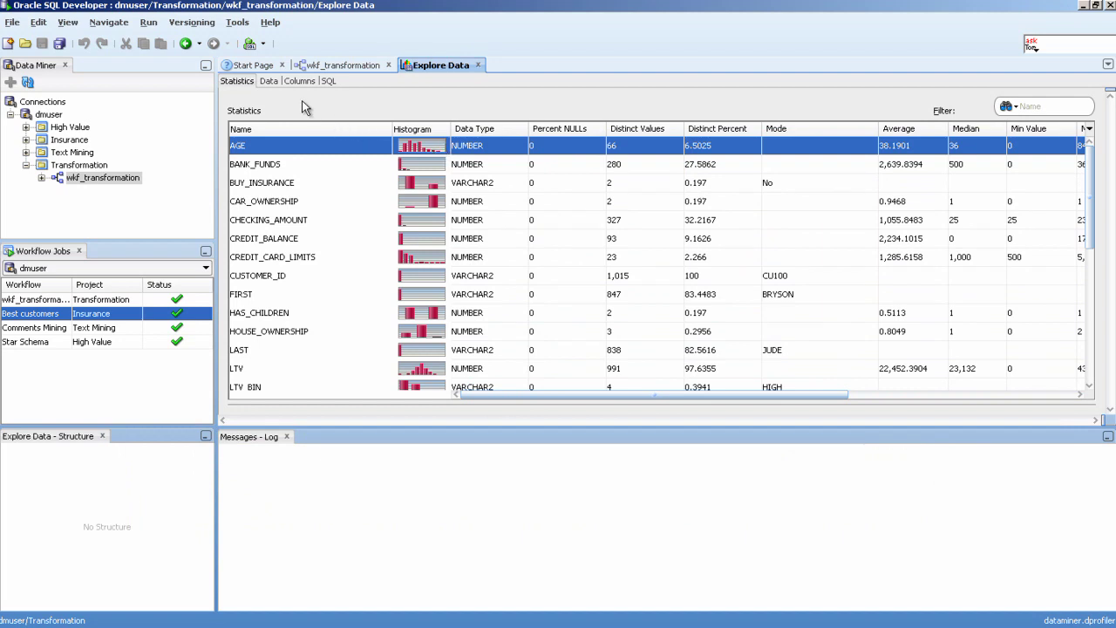
- Examine the attribute details in the Explore Data results' data view, and close the results
click(270, 82)
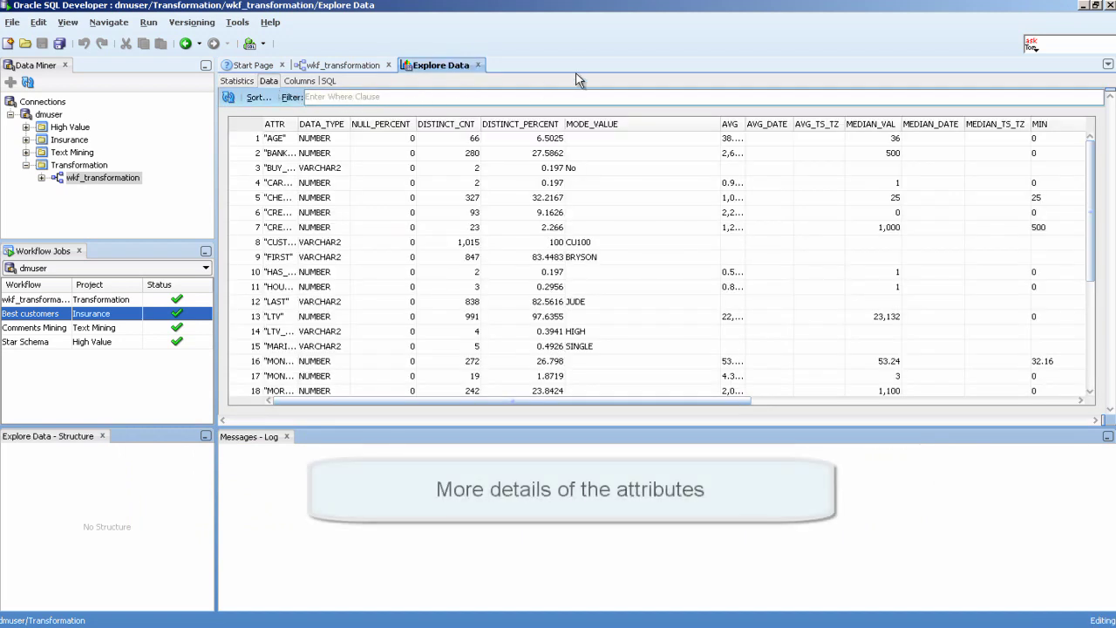
mouse_move(526, 402)
mouse_down()
mouse_move(857, 412)
mouse_move(507, 393)
mouse_up()
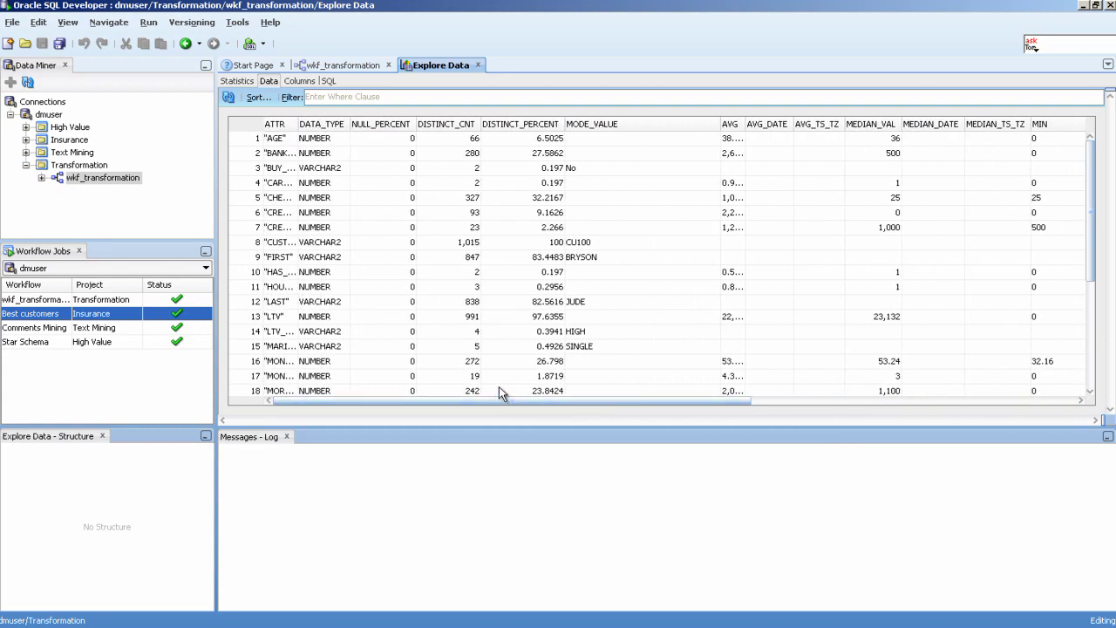
click(478, 66)
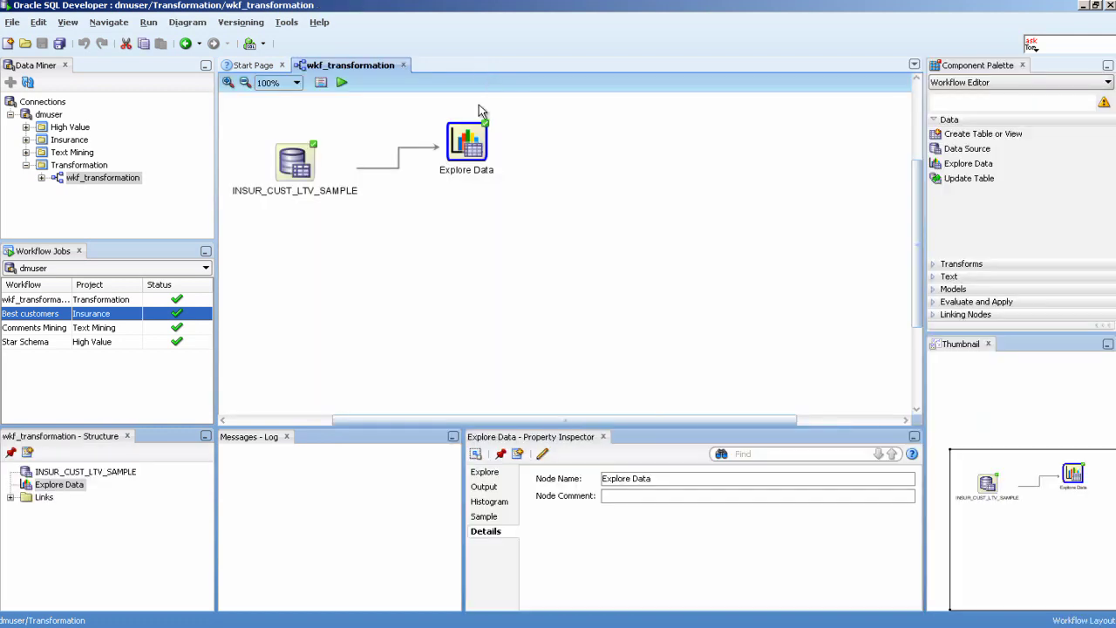
- Move the Explore Data node slightly up and away from the source, and add a Classification node below it
drag(486, 146, 520, 135)
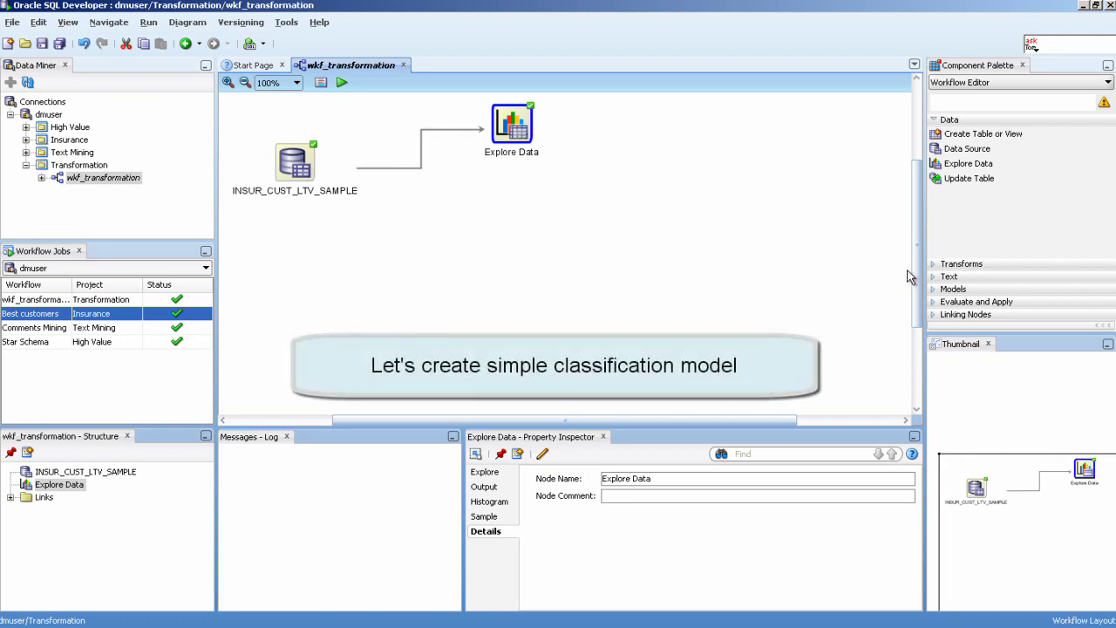
click(935, 289)
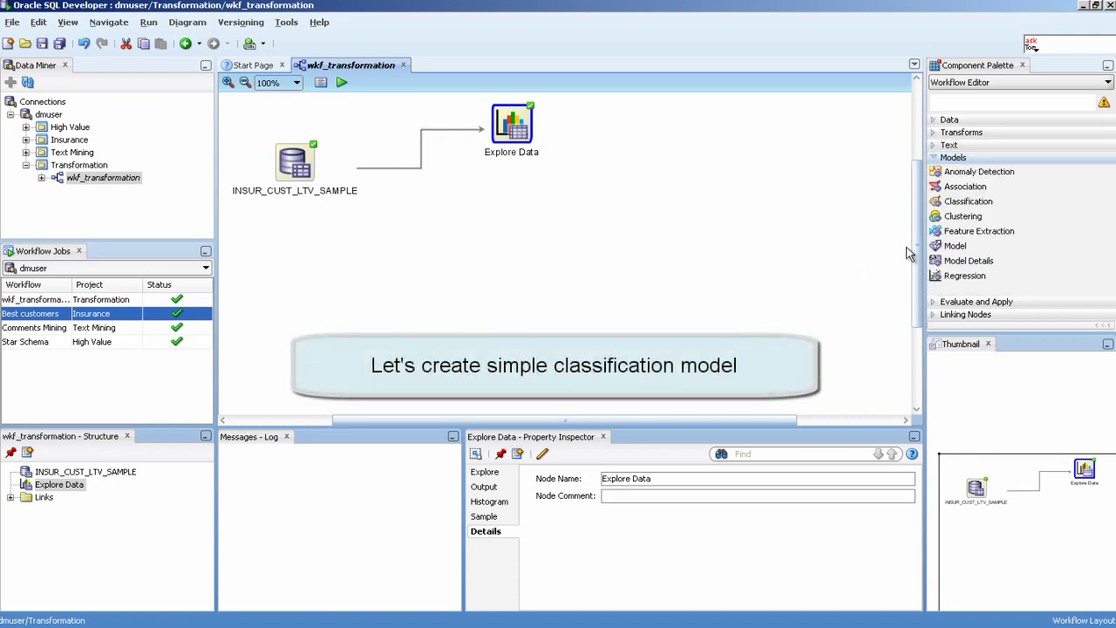
drag(939, 207, 522, 224)
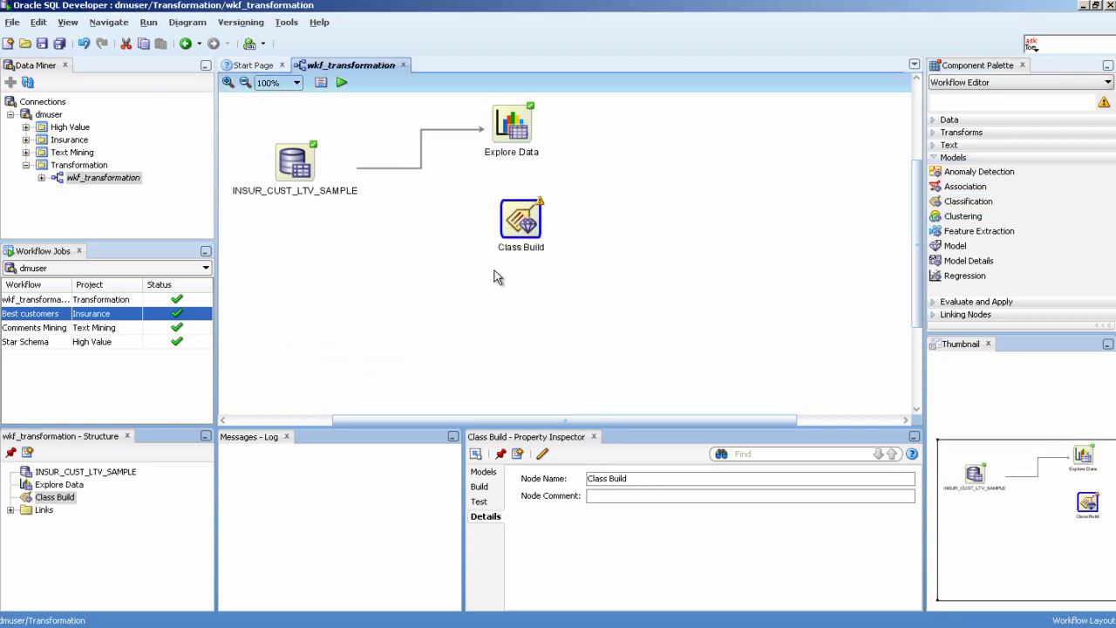
- Connect the INSUR_CUST_LTV_SAMPLE node to the Class Build node and open the classification build settings
right_click(307, 181)
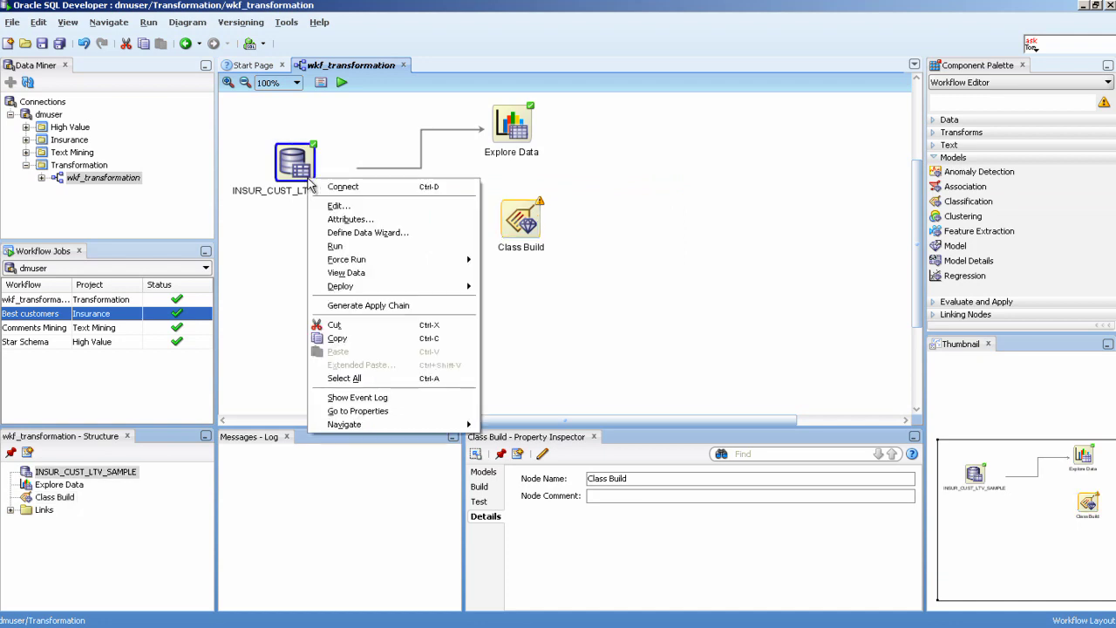
click(390, 187)
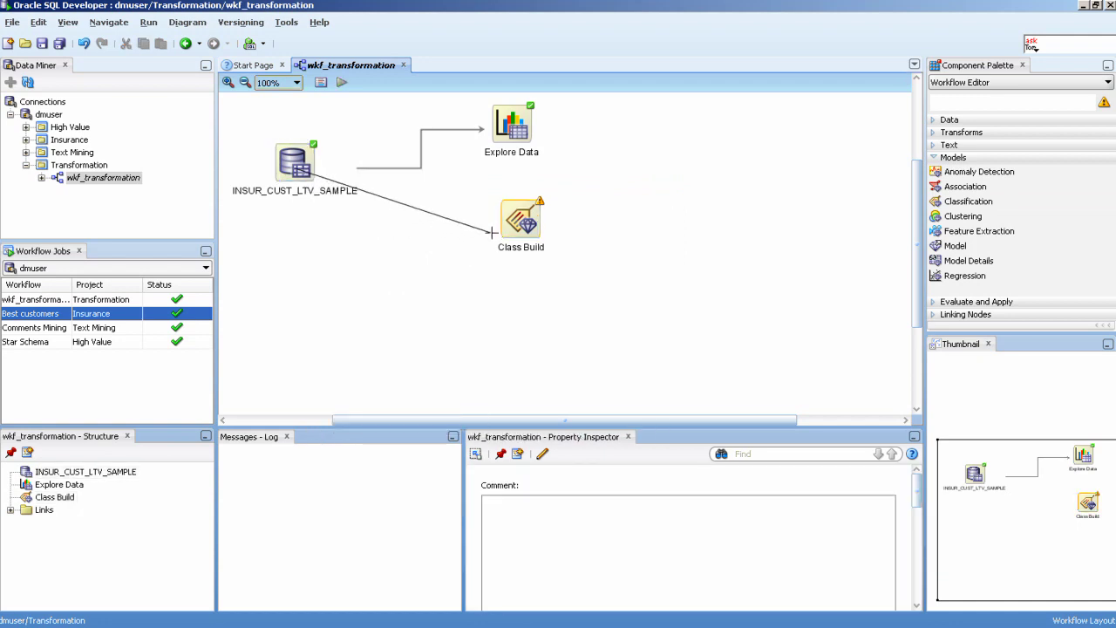
click(521, 221)
double_click(520, 221)
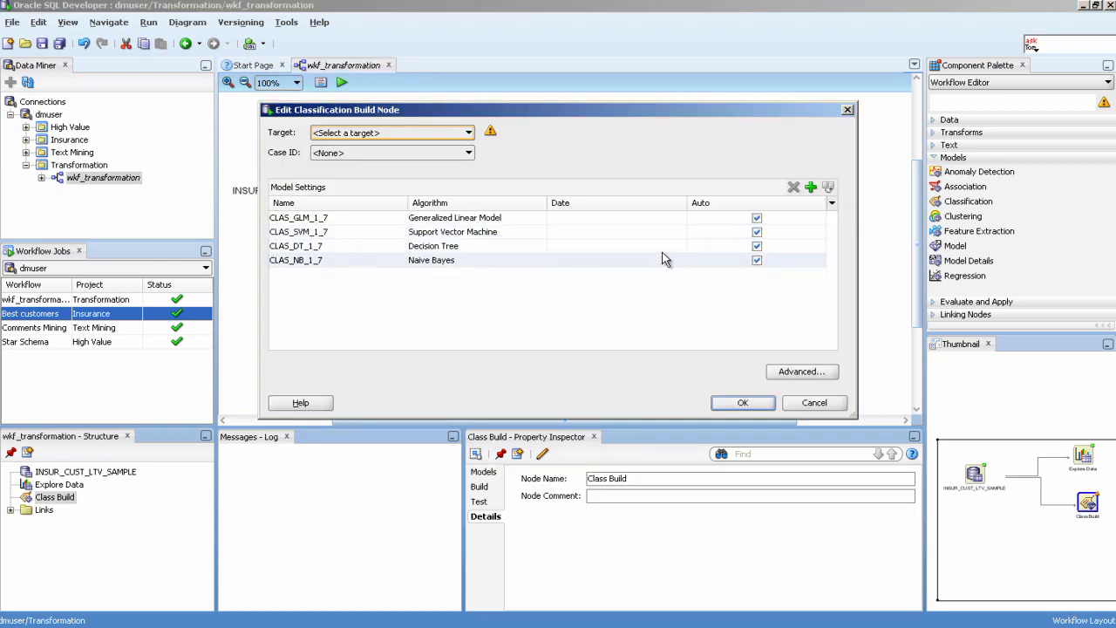
- Set the classification build's target to BUY_INSURANCE and its case ID to CUSTOMER_ID
click(469, 133)
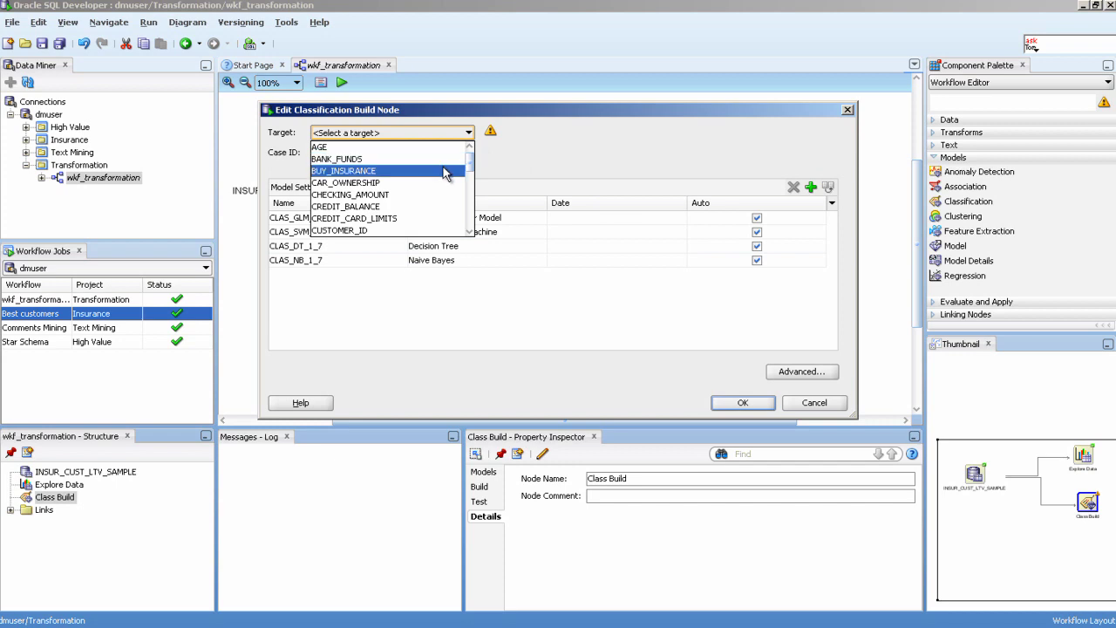
click(445, 171)
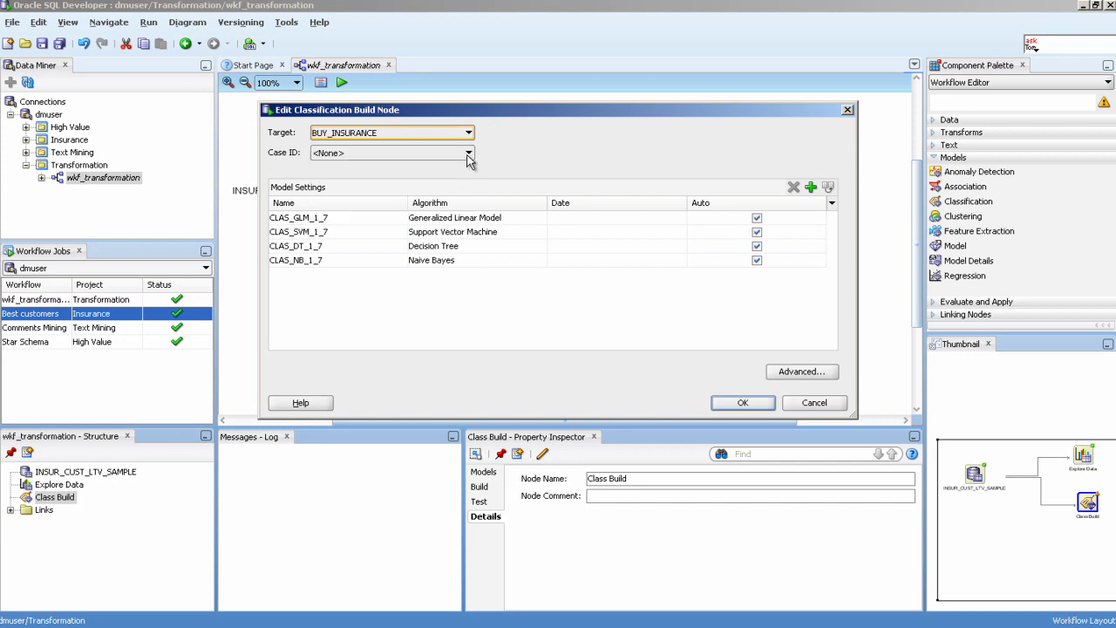
click(468, 155)
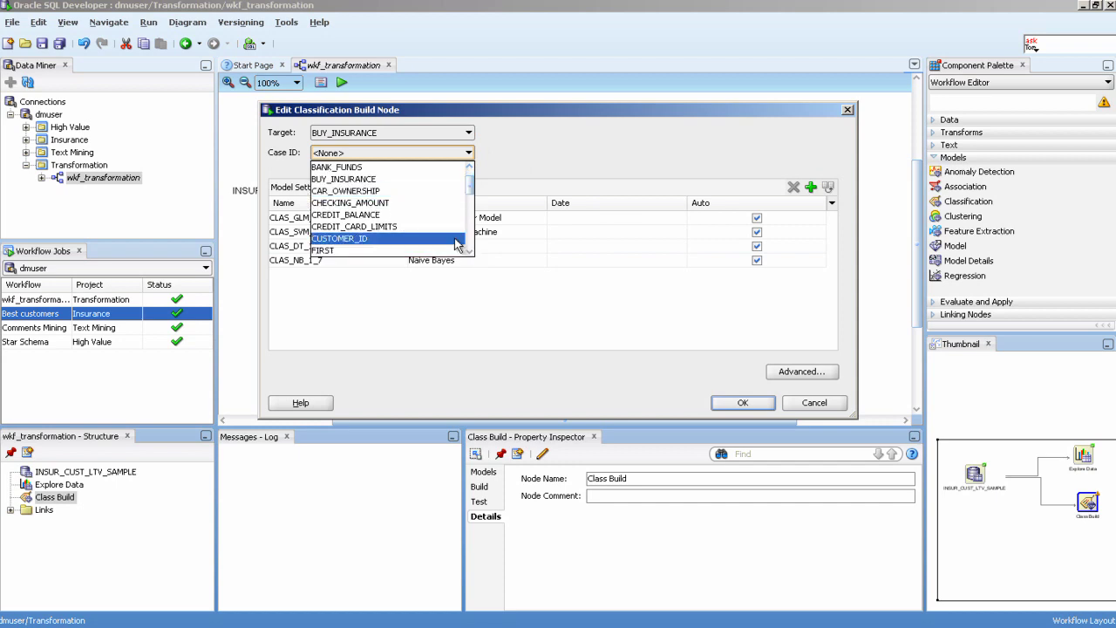
click(457, 245)
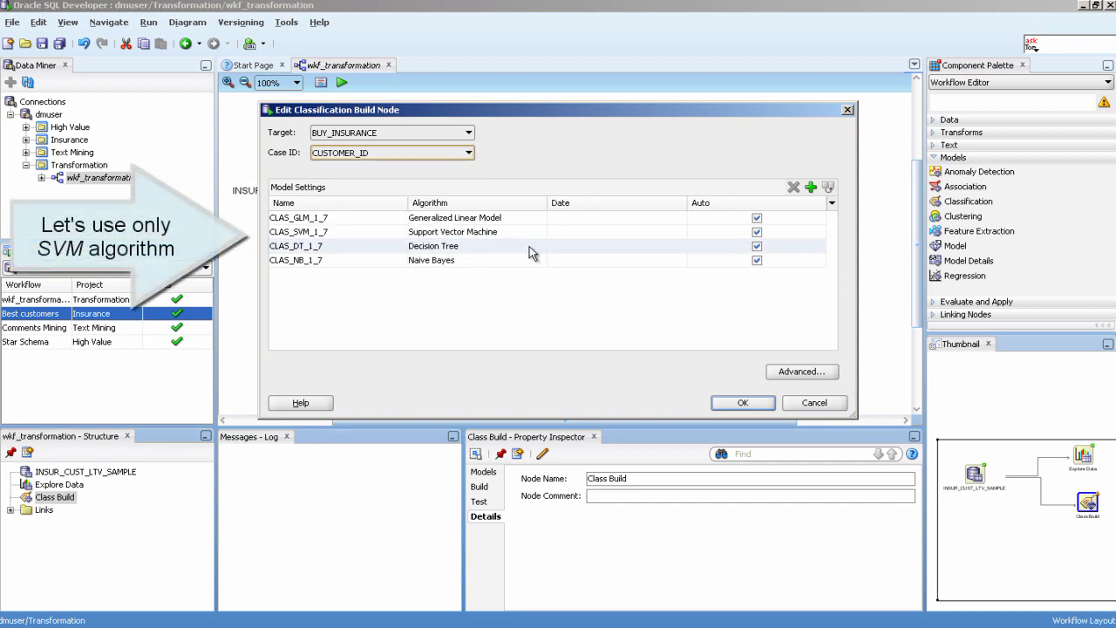
- Delete the Generalized Linear Model, Decision Tree and Naive Bayes models, keeping only the Support Vector Machine model
click(636, 221)
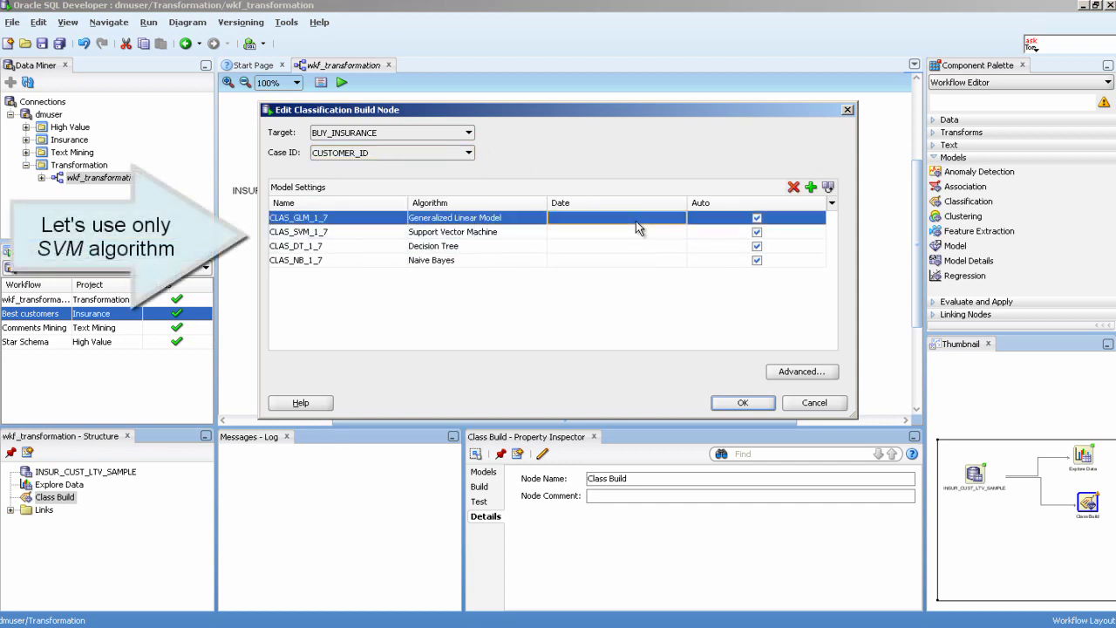
click(793, 187)
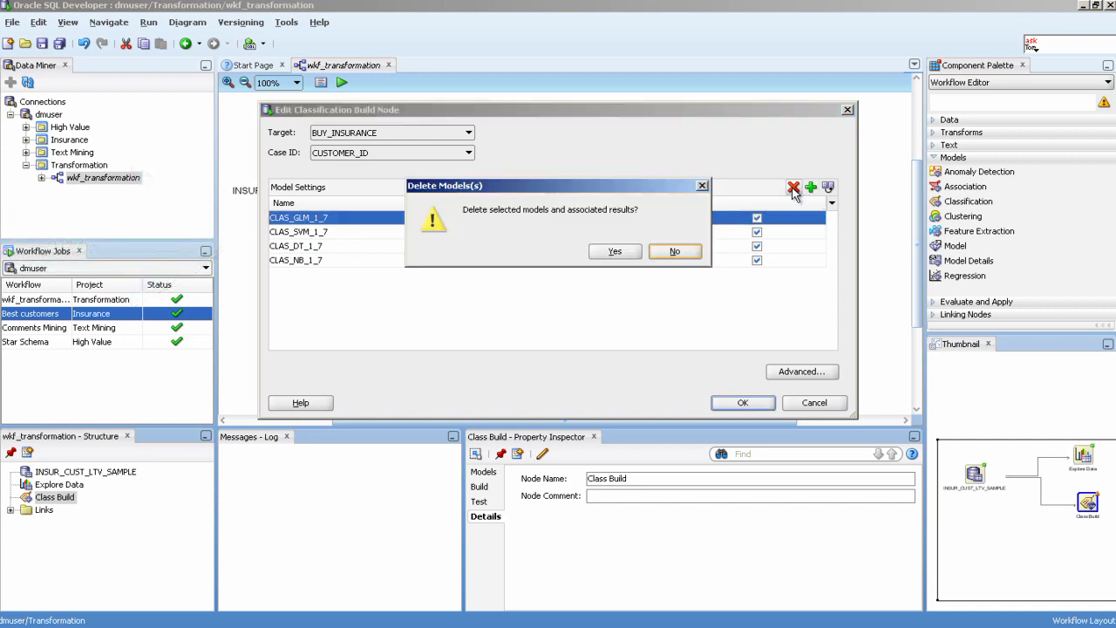
click(615, 252)
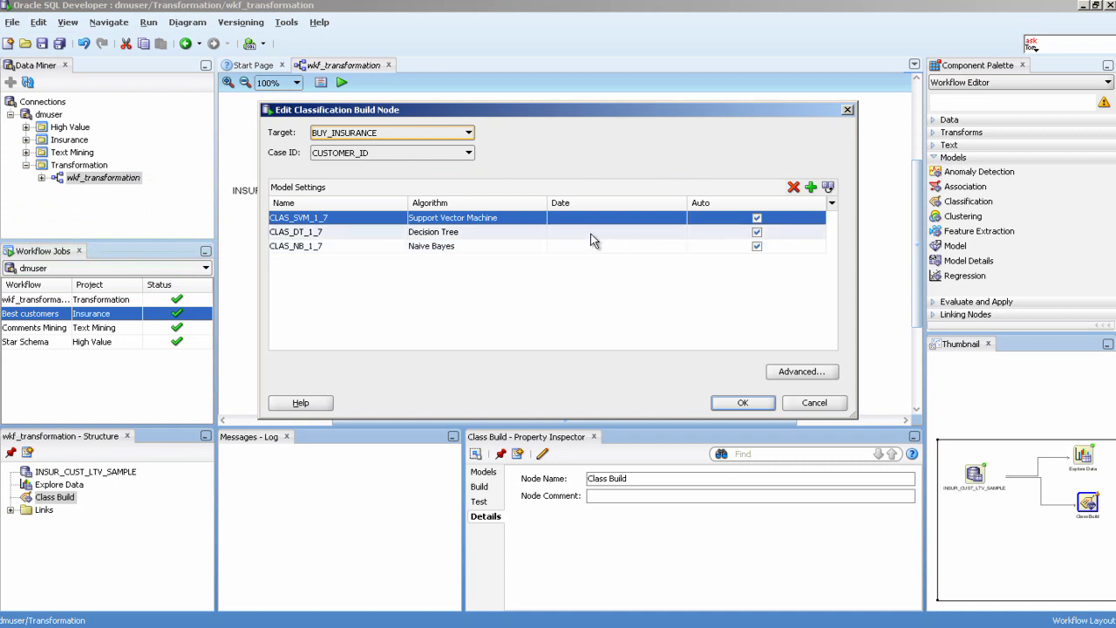
click(610, 232)
click(792, 189)
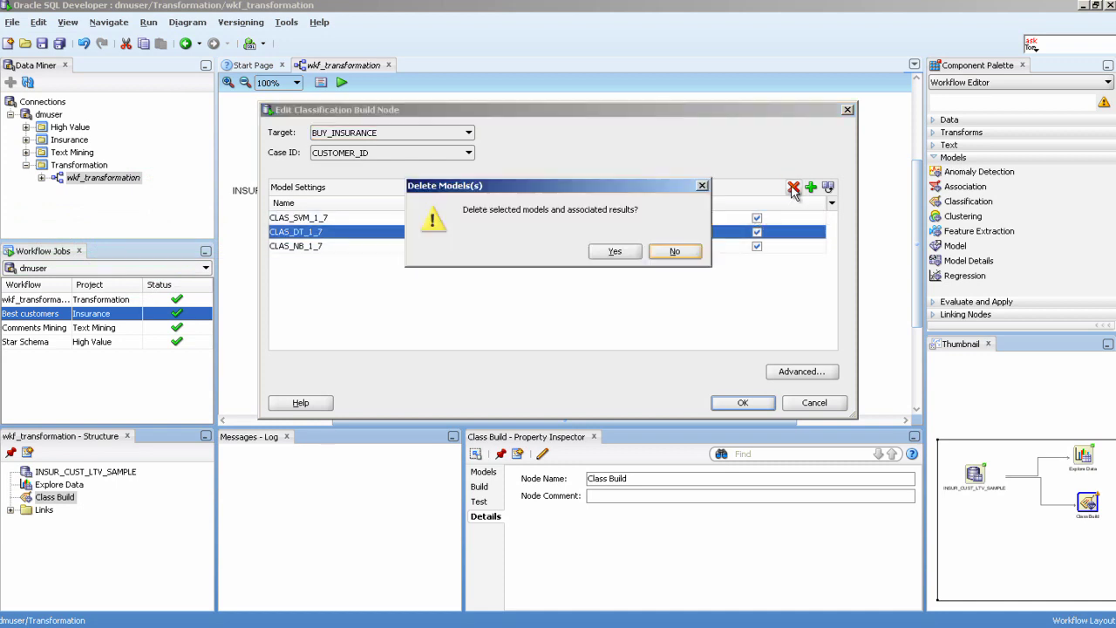
click(633, 251)
click(535, 232)
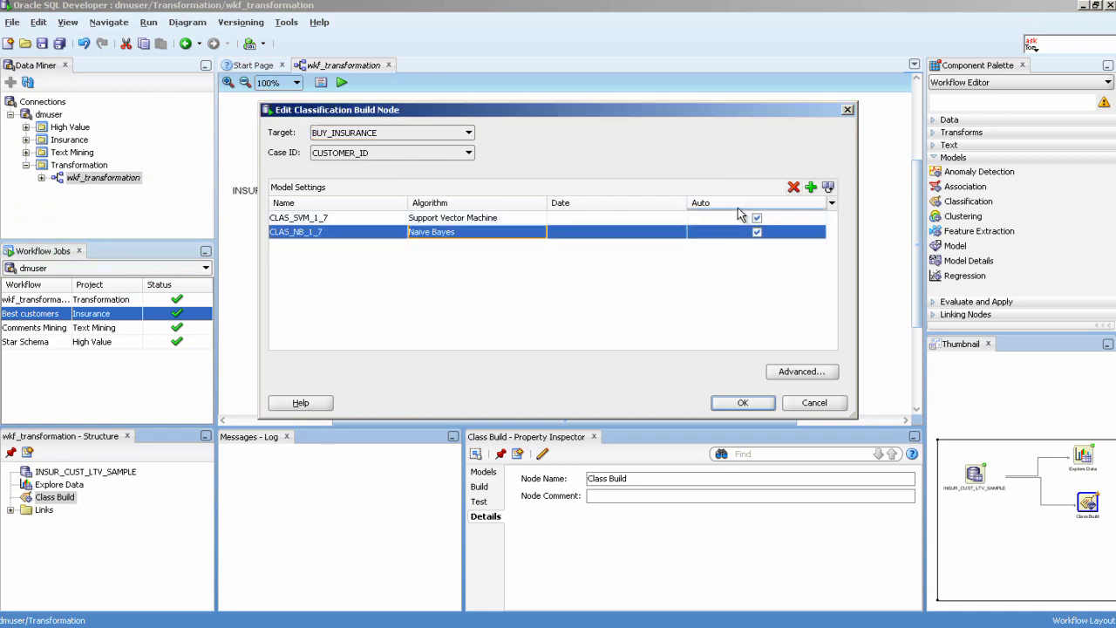
click(794, 190)
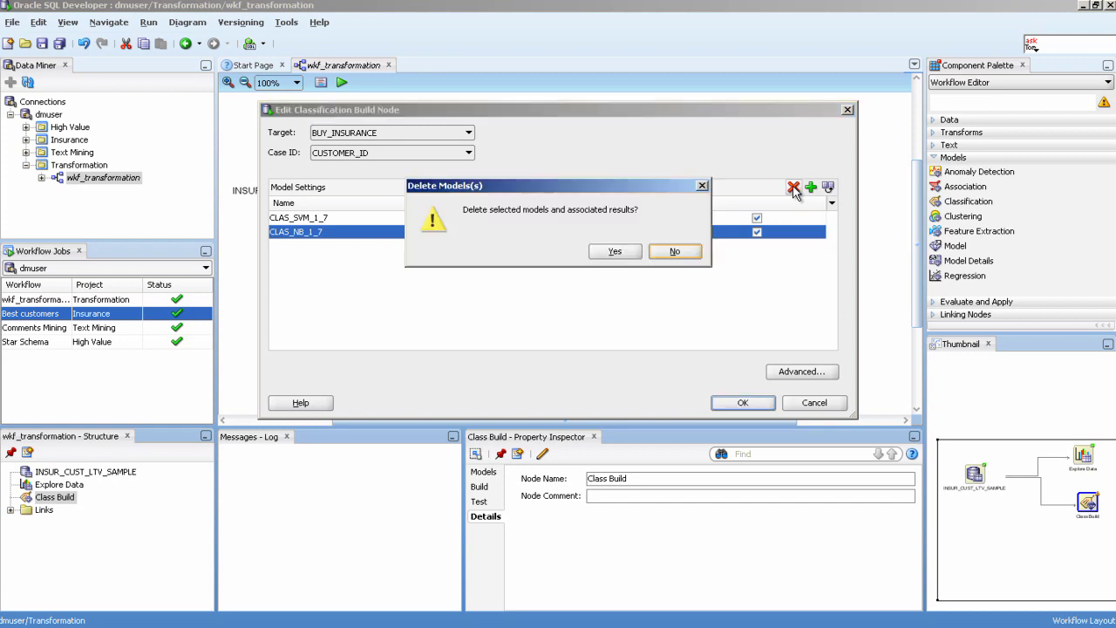
click(616, 252)
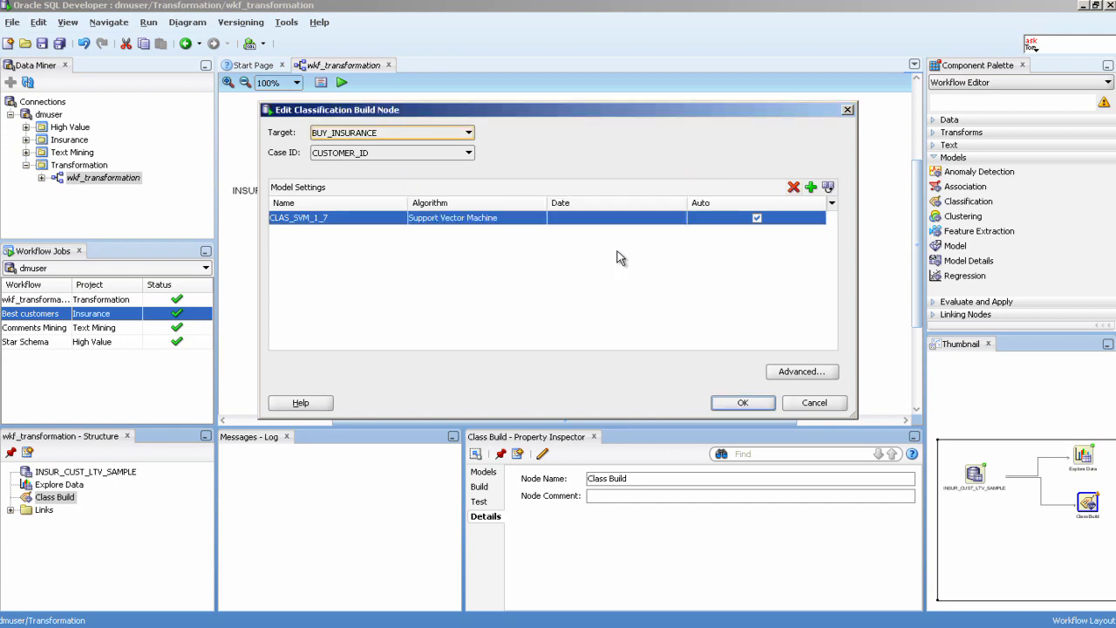
- Accept the classification build settings and run the Class Build node
click(743, 403)
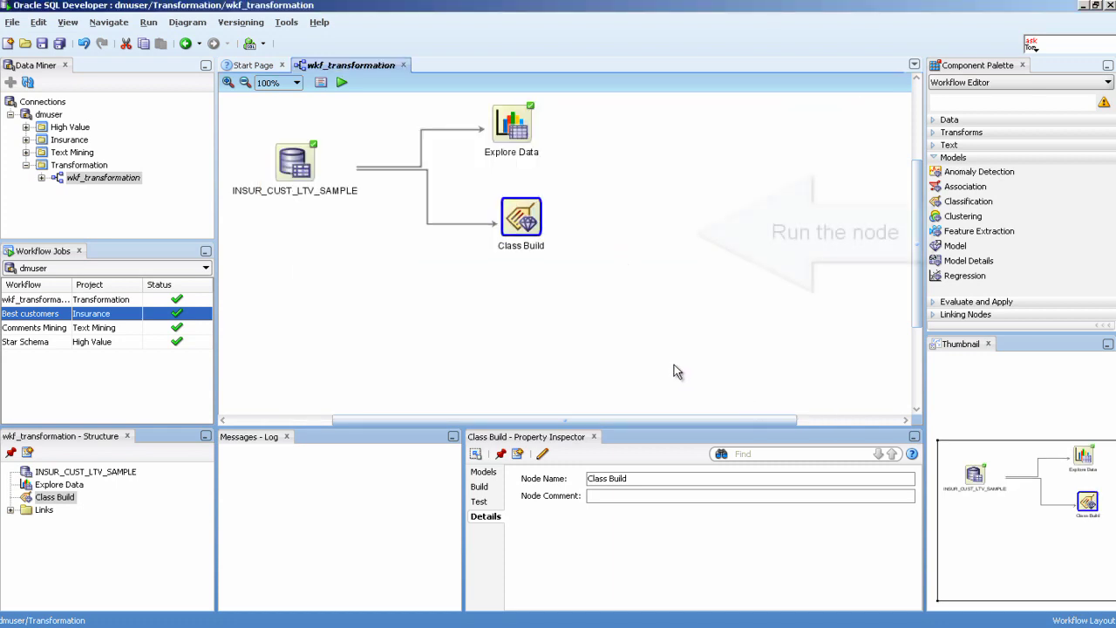
right_click(510, 210)
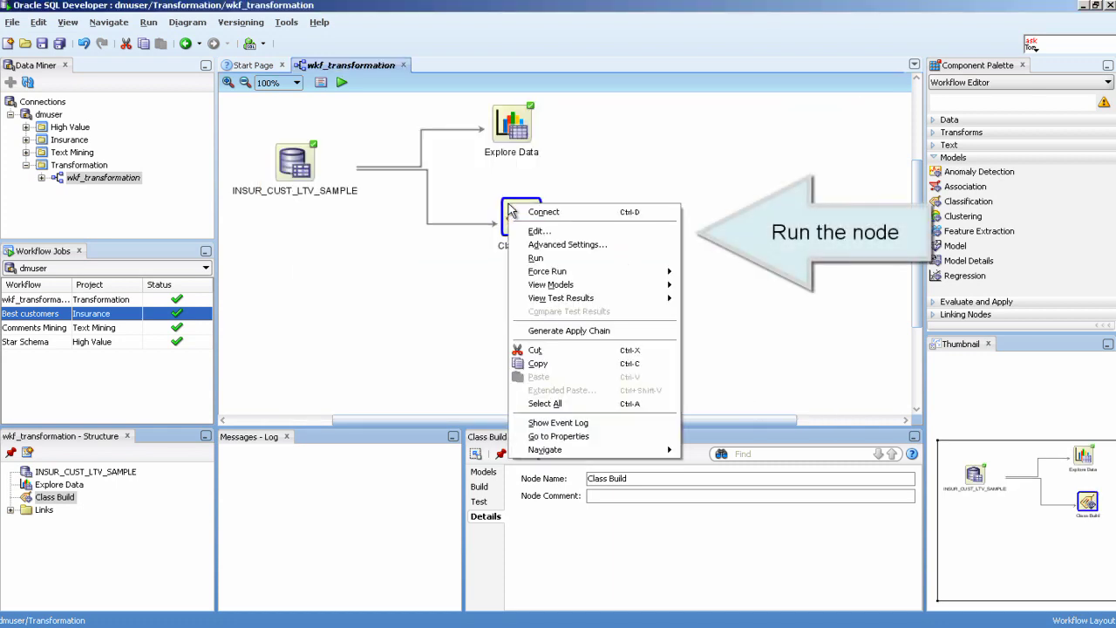
click(606, 262)
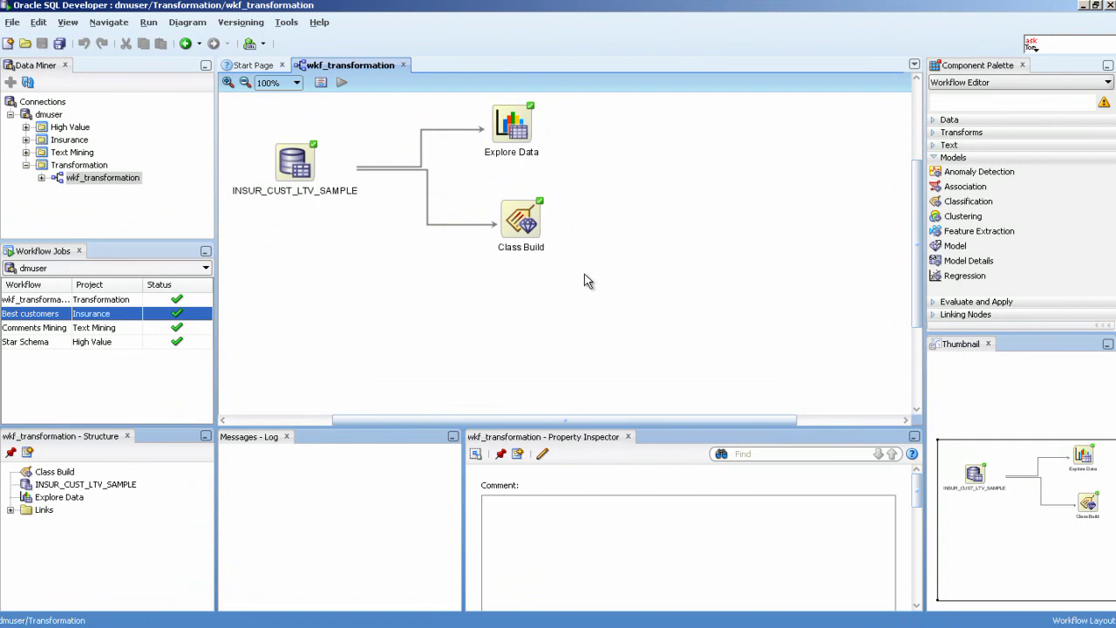
- Examine the performance and performance matrix in the SVM model's test results, and close the results
right_click(515, 231)
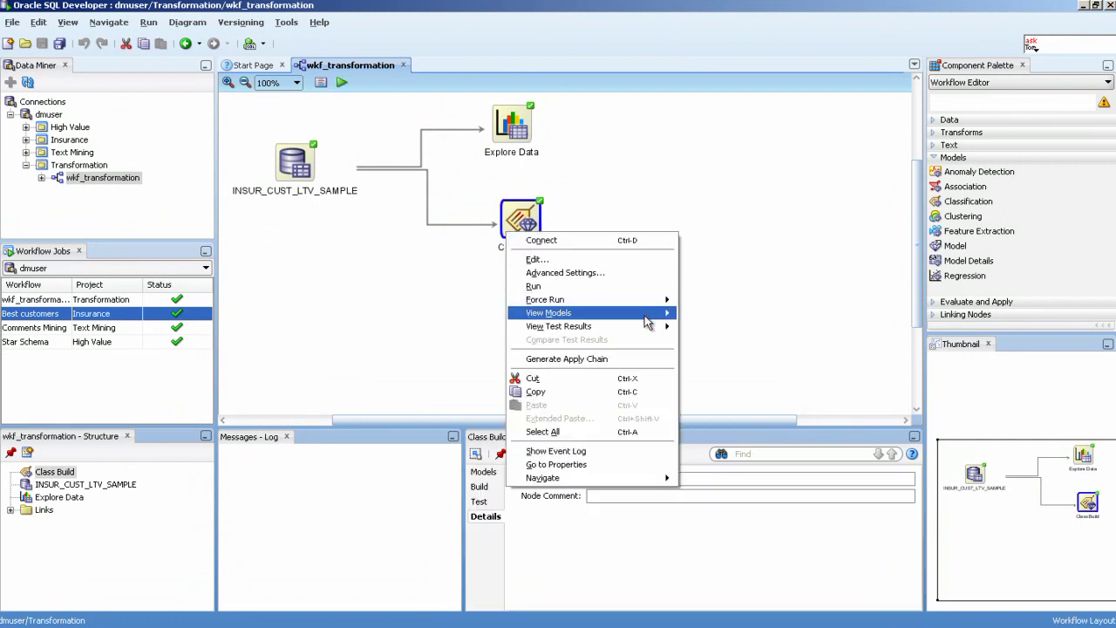
mouse_move(649, 331)
click(688, 327)
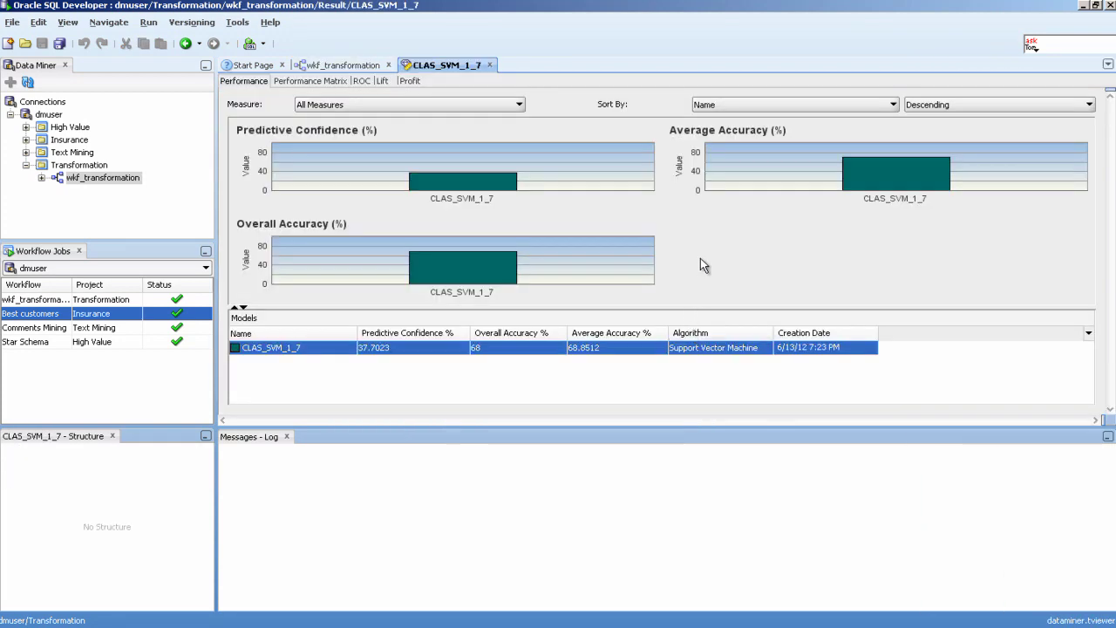
click(331, 83)
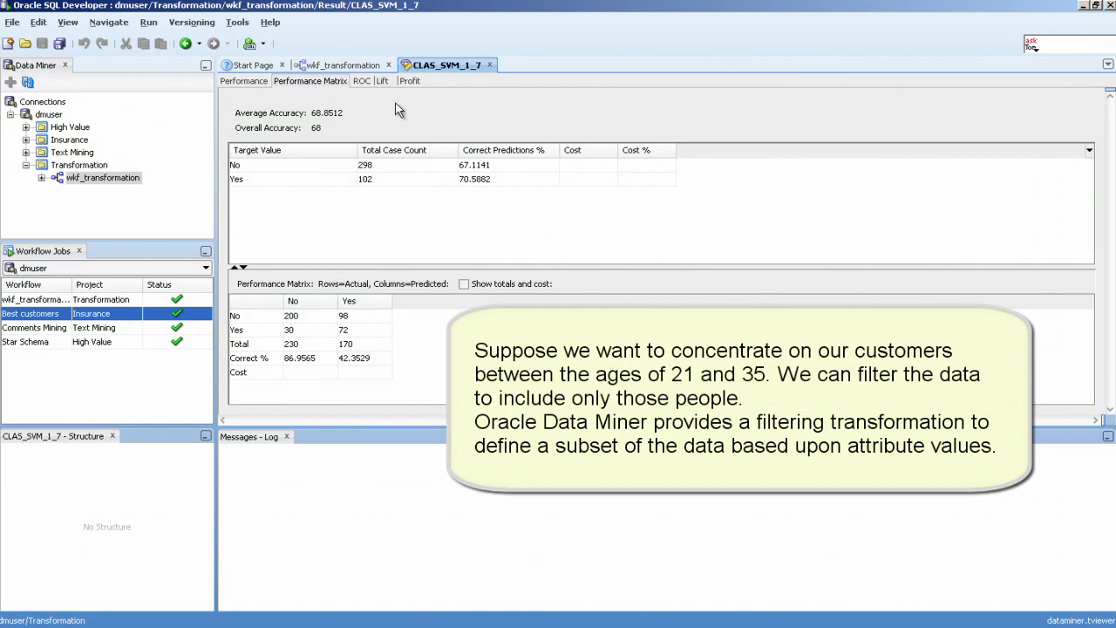
click(490, 65)
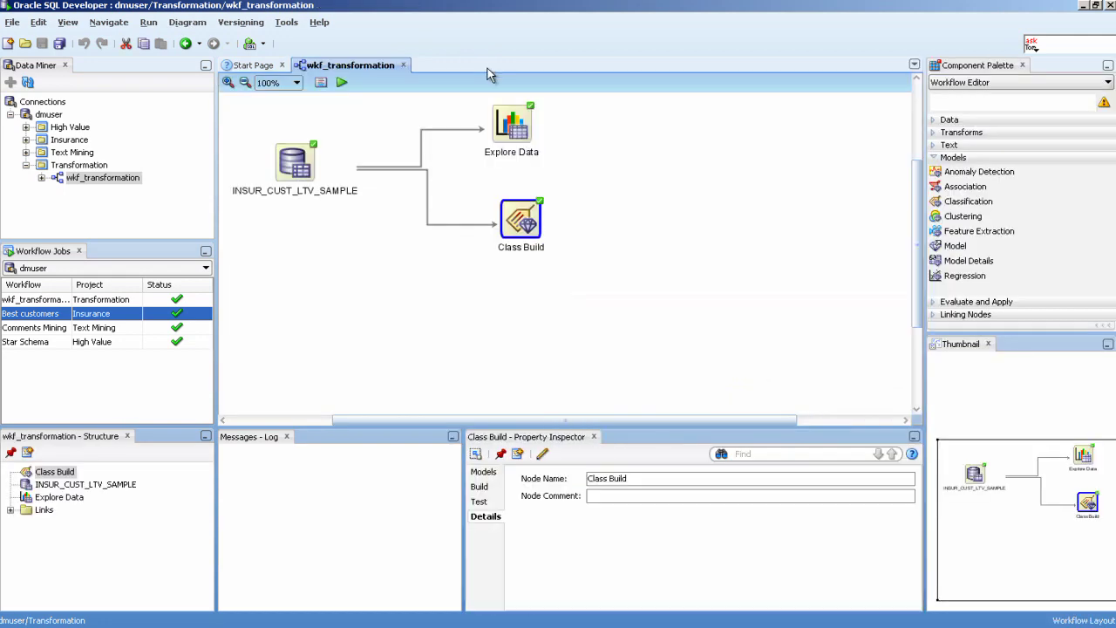
- Move the Class Build node farther from the source and cut its link from INSUR_CUST_LTV_SAMPLE
drag(521, 221, 619, 234)
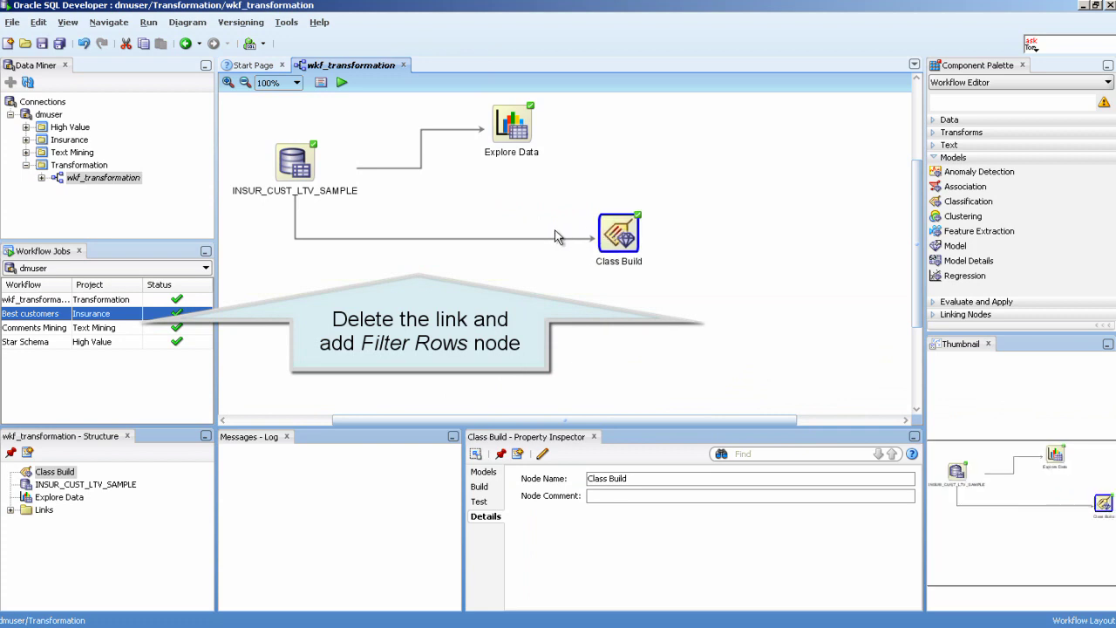
click(444, 238)
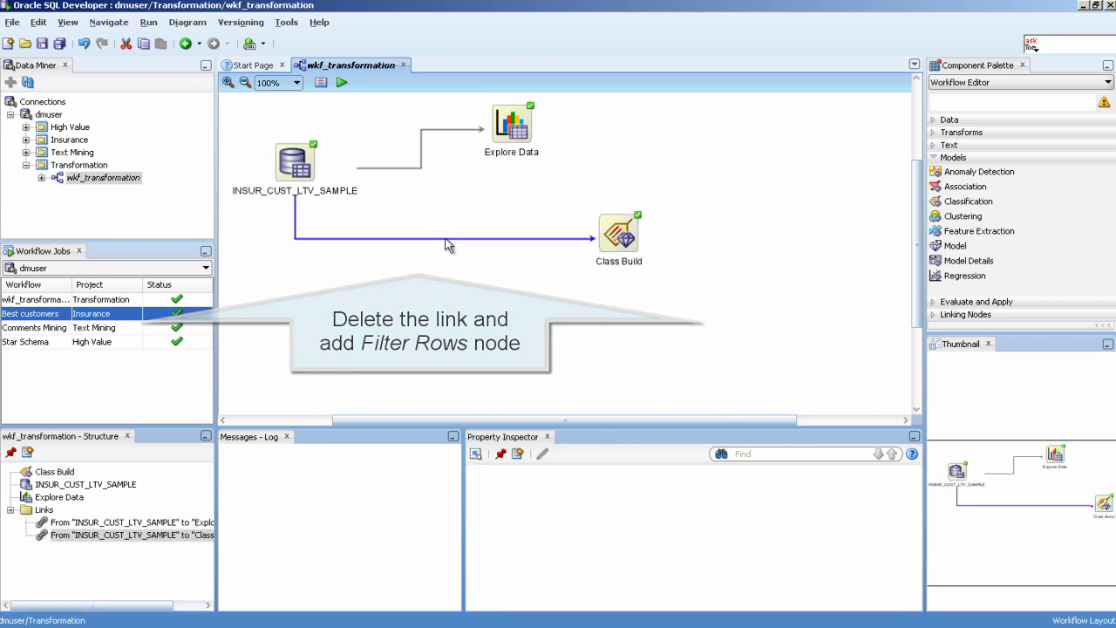
right_click(446, 238)
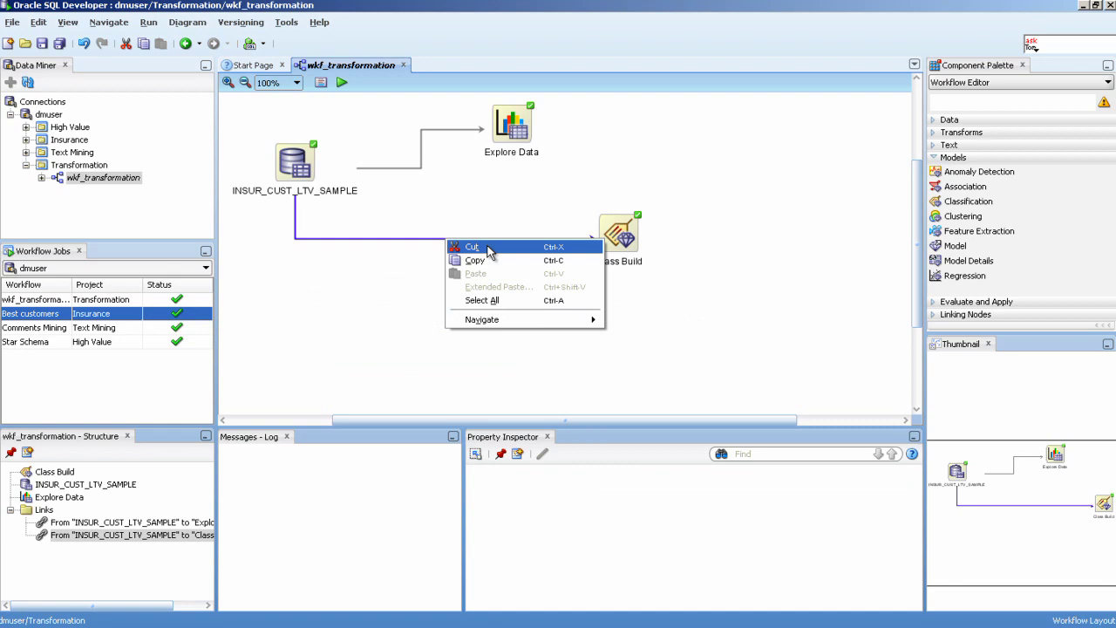
click(470, 247)
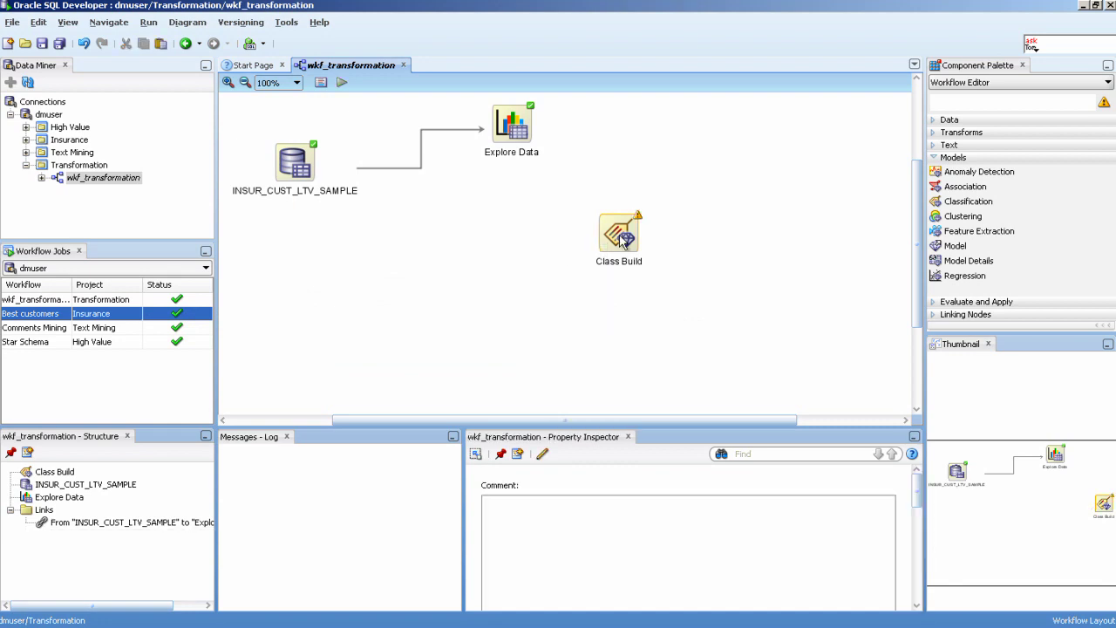
- Add a Filter Rows transform node between INSUR_CUST_LTV_SAMPLE and Class Build
click(934, 159)
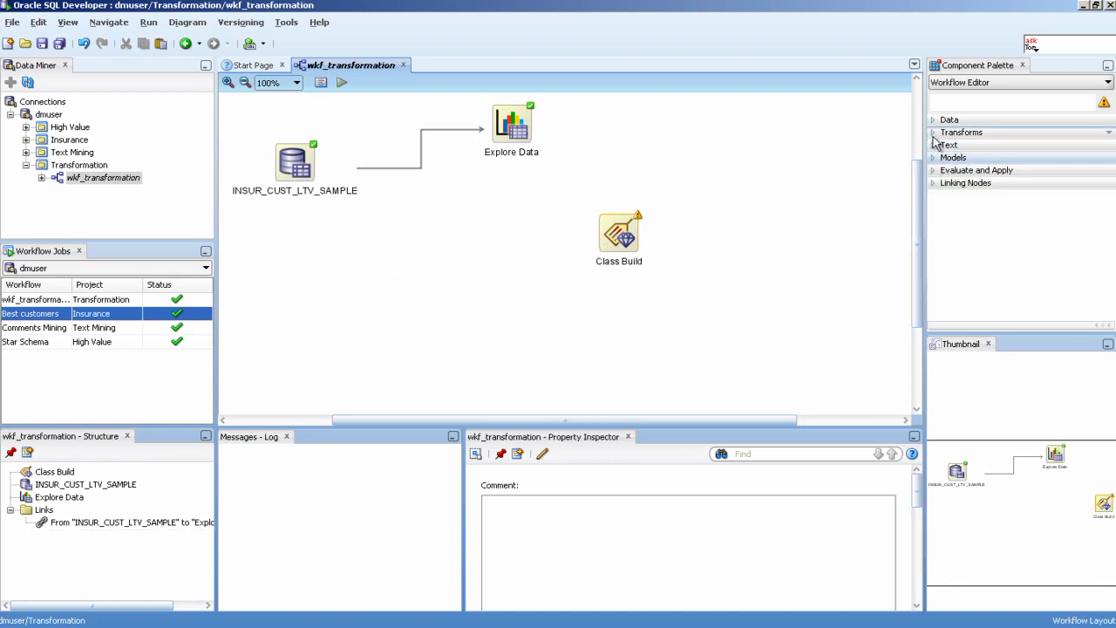
click(934, 132)
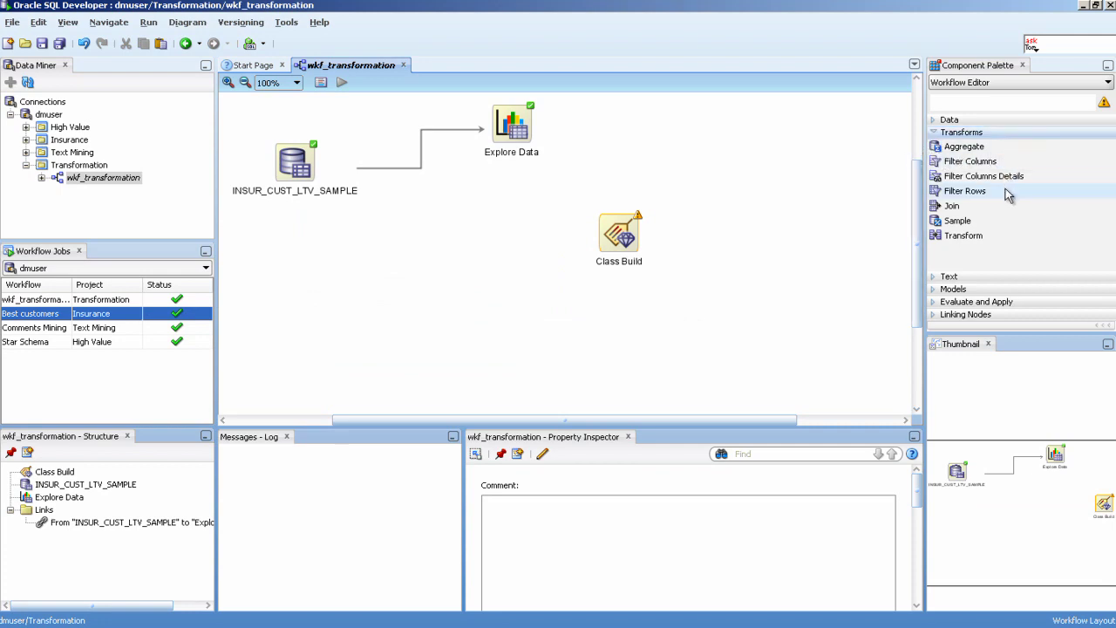
drag(1007, 194, 435, 229)
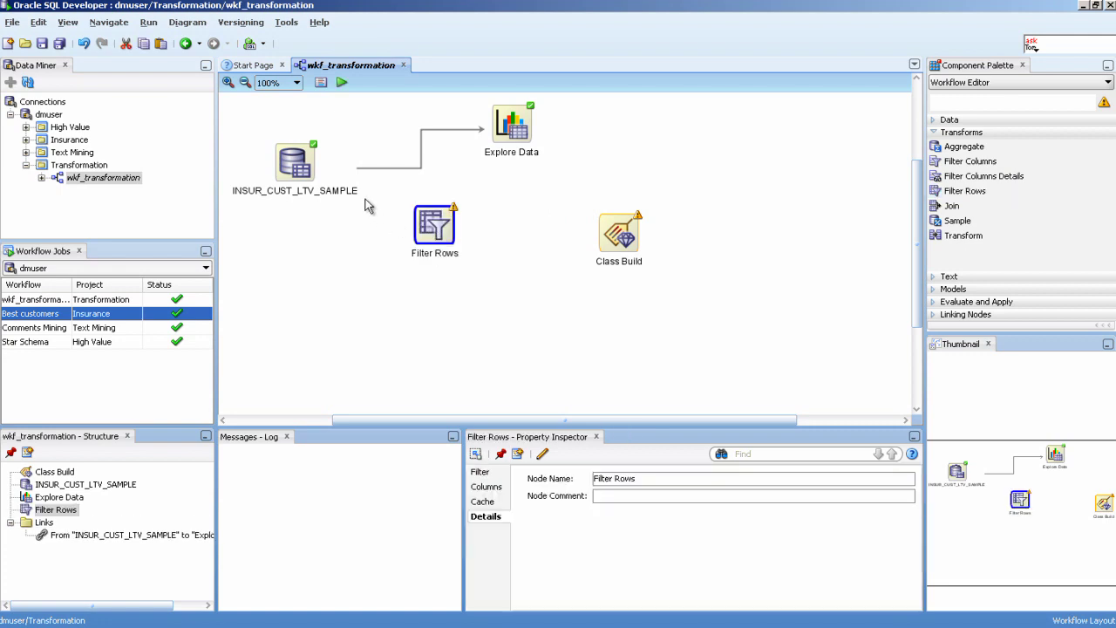
- Connect INSUR_CUST_LTV_SAMPLE to the Filter Rows node, and connect Filter Rows to Class Build
click(296, 180)
right_click(293, 174)
click(319, 177)
click(433, 225)
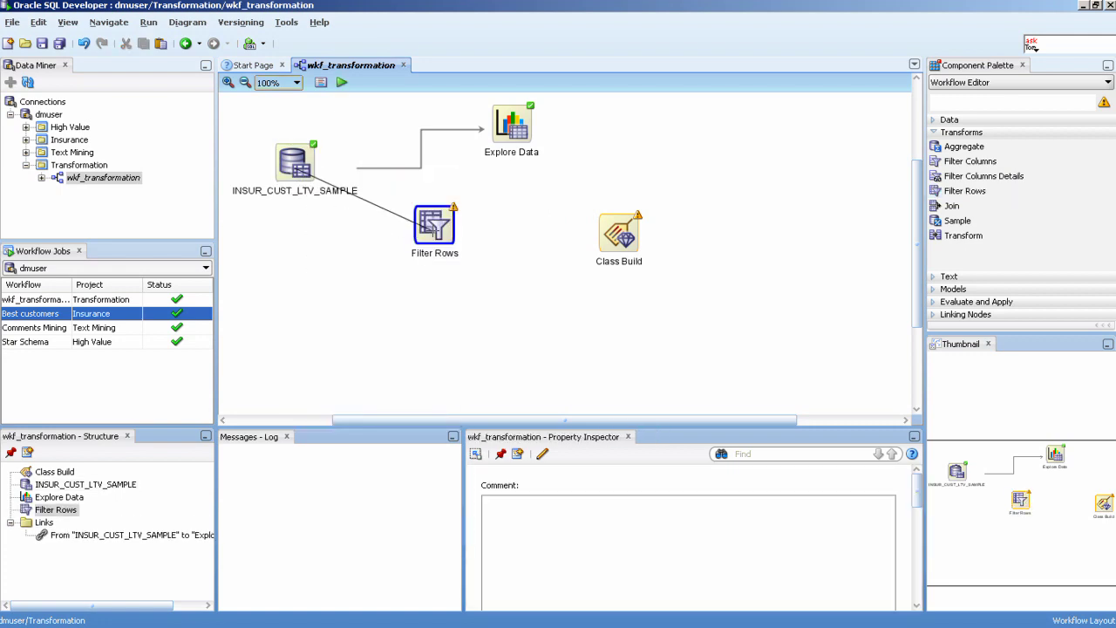
right_click(451, 244)
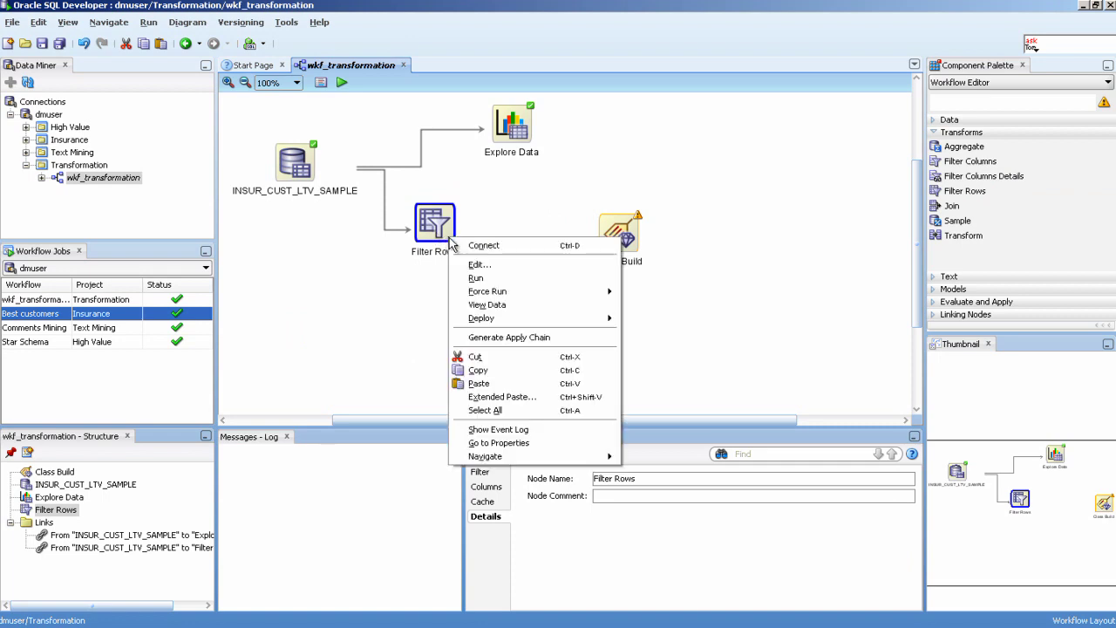
click(532, 245)
click(619, 231)
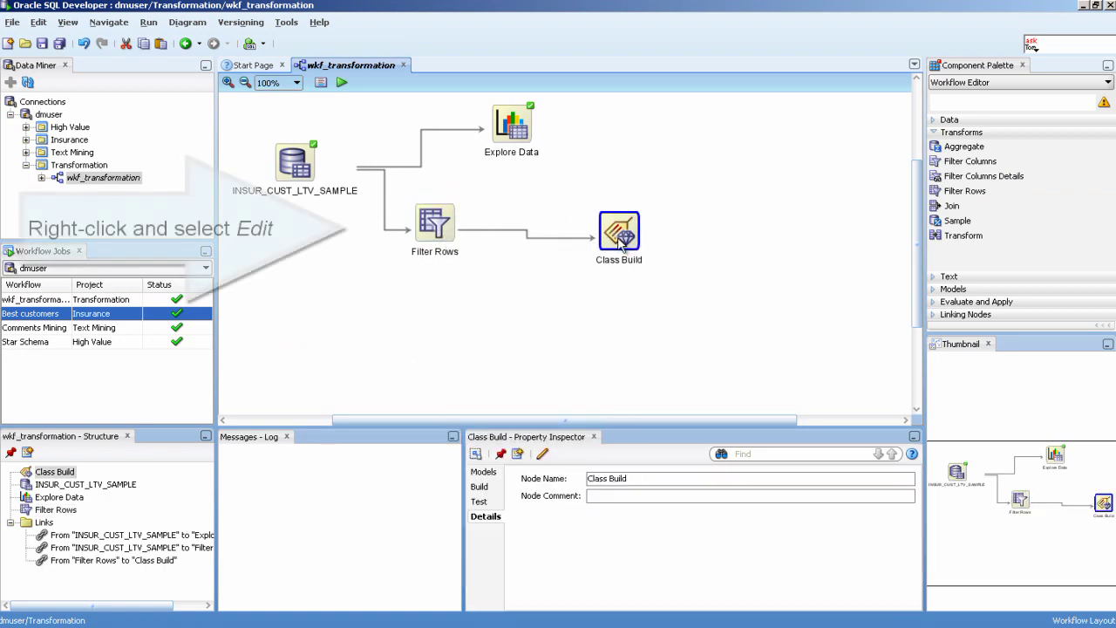
- Set the Filter Rows node's condition to "AGE > 20 and AGE < 40", validate the expression and accept it
right_click(452, 240)
click(500, 256)
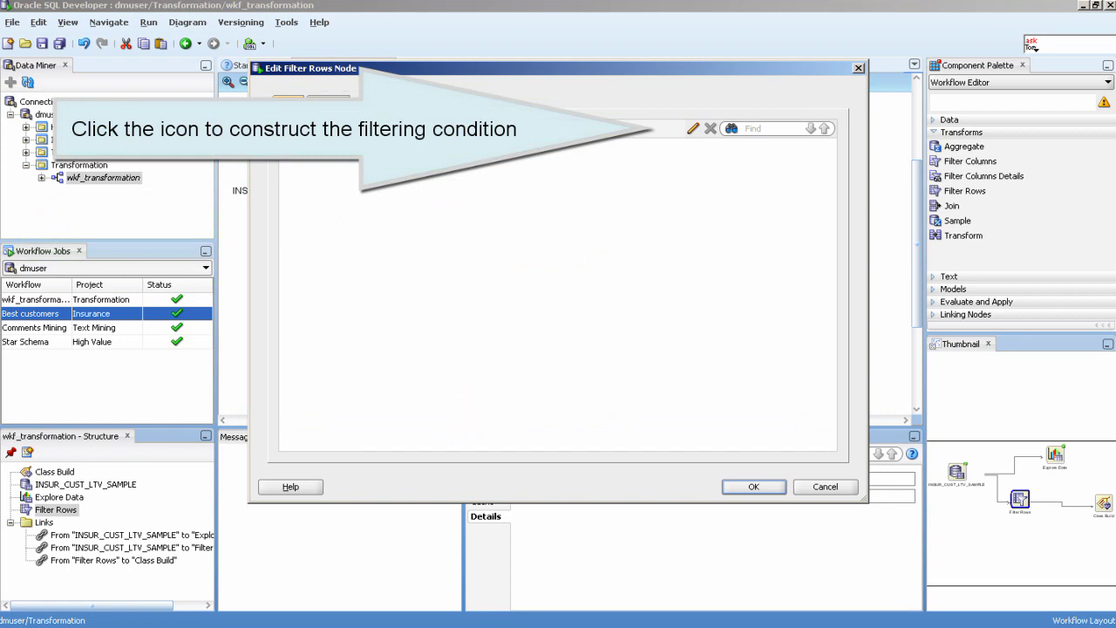
click(694, 130)
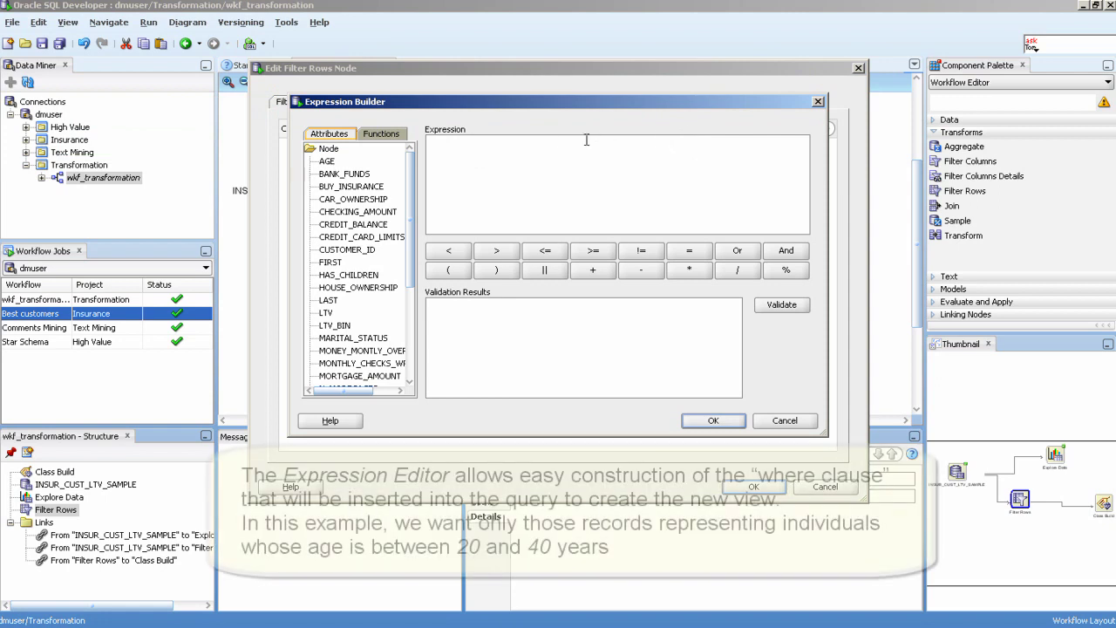
click(546, 147)
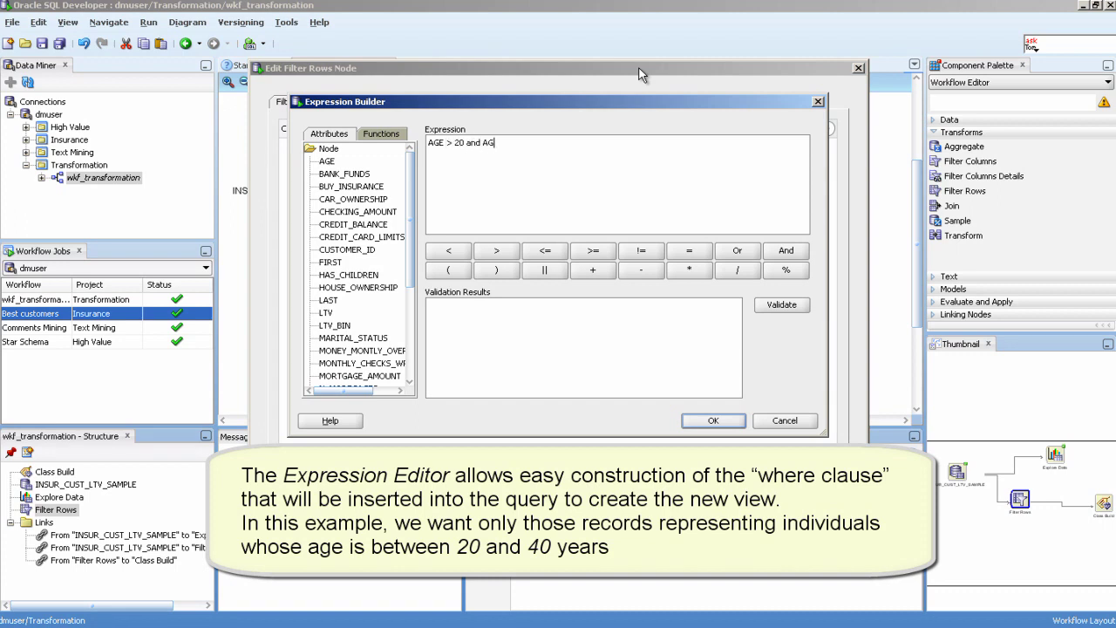
text(40)
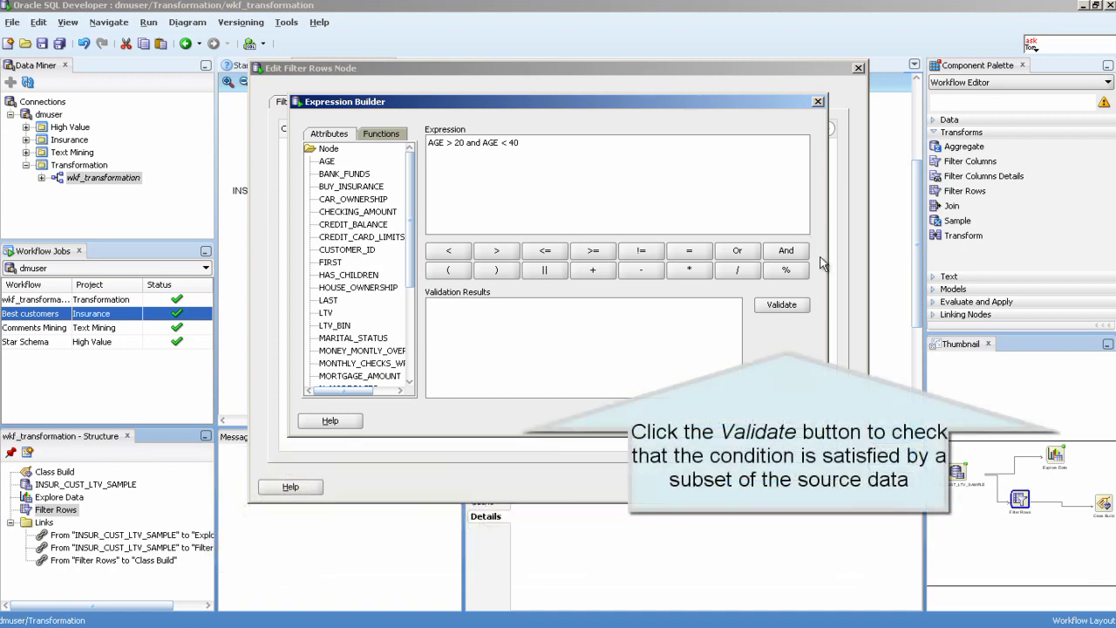
click(806, 309)
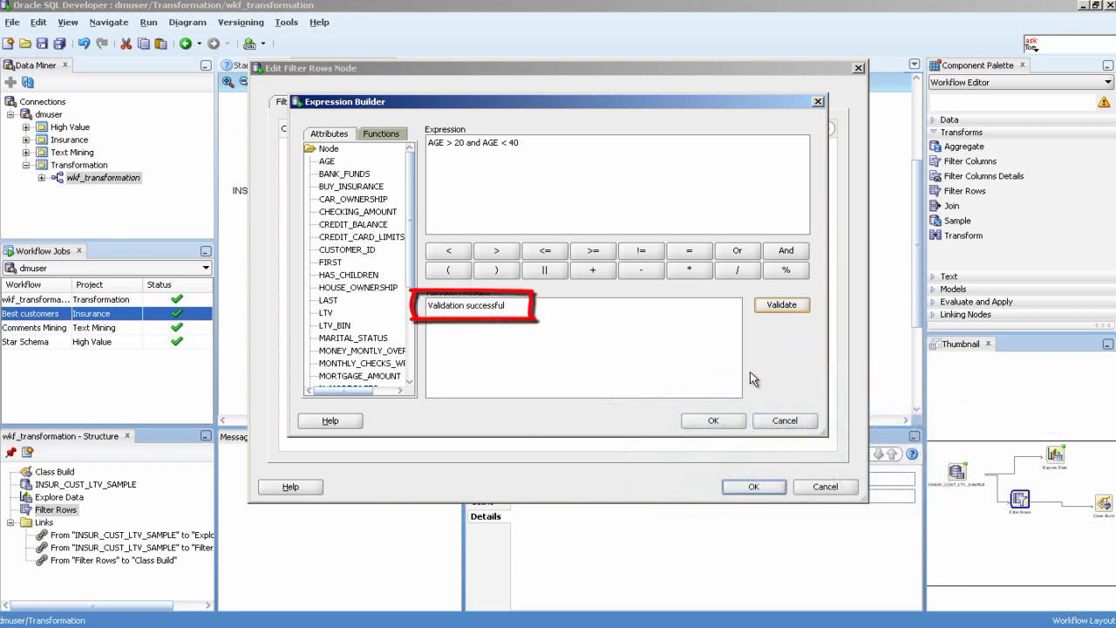
click(731, 422)
click(754, 486)
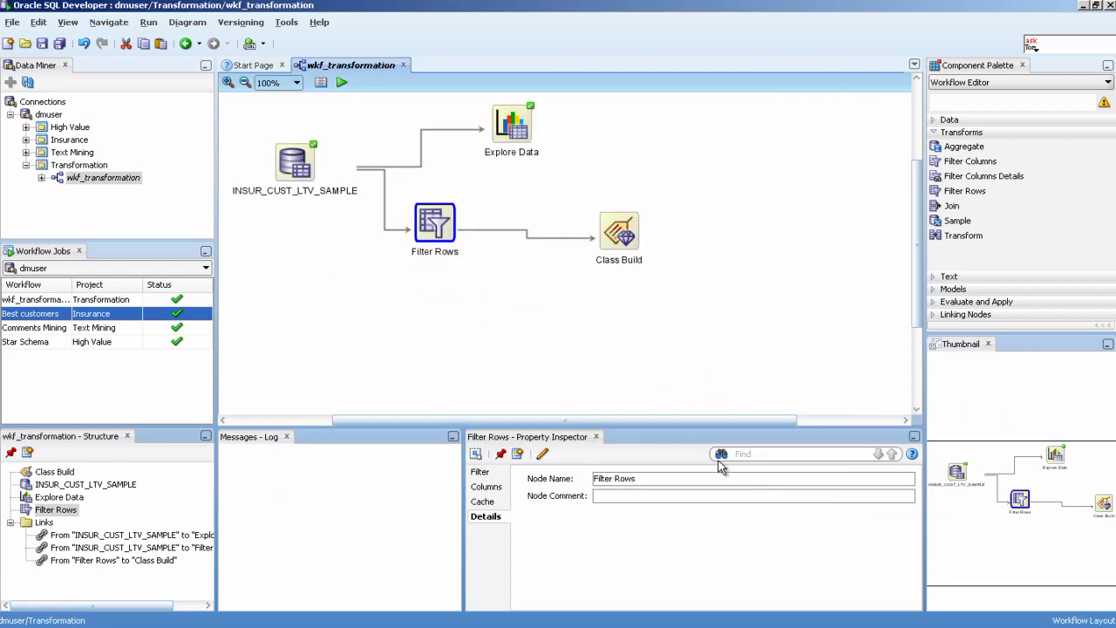
- Run the Class Build node, and examine the AGE column in the Filter Rows node's output data
right_click(608, 250)
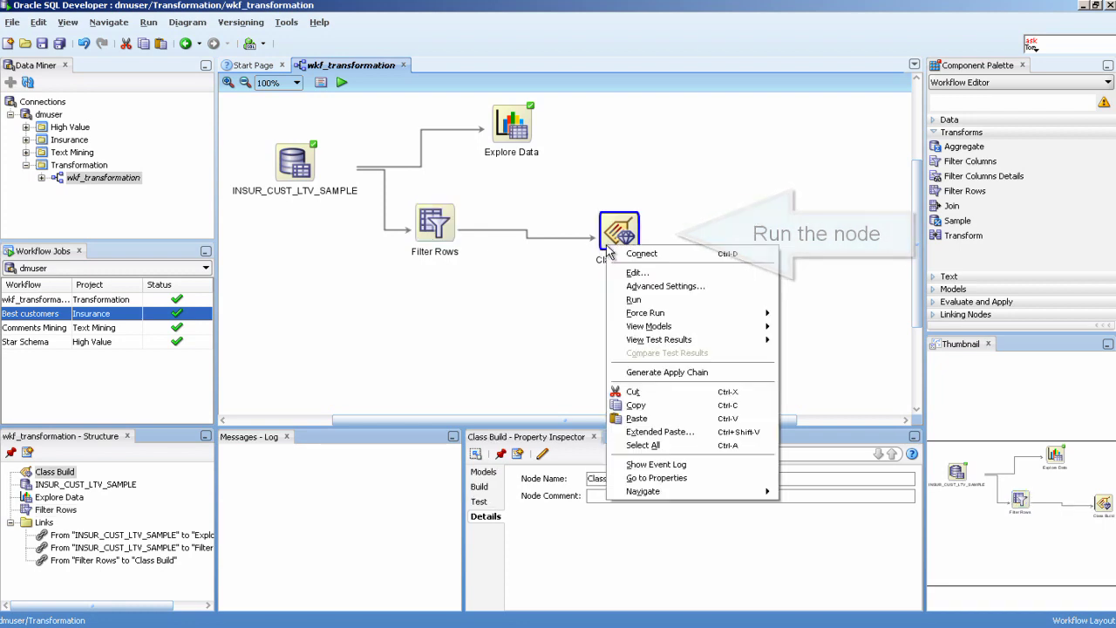
click(686, 300)
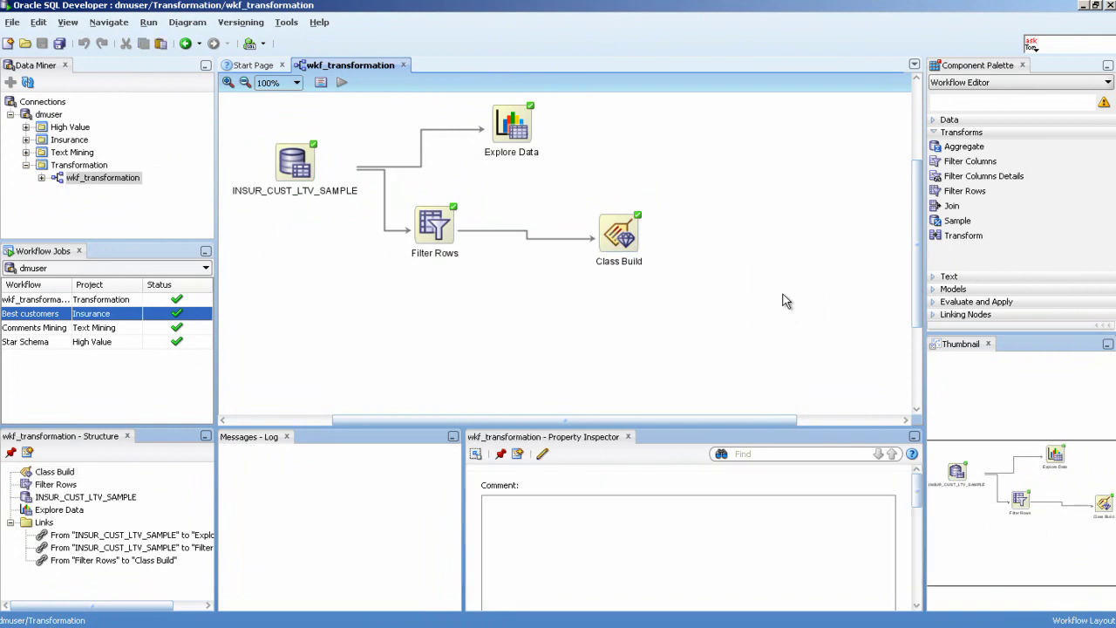
right_click(452, 233)
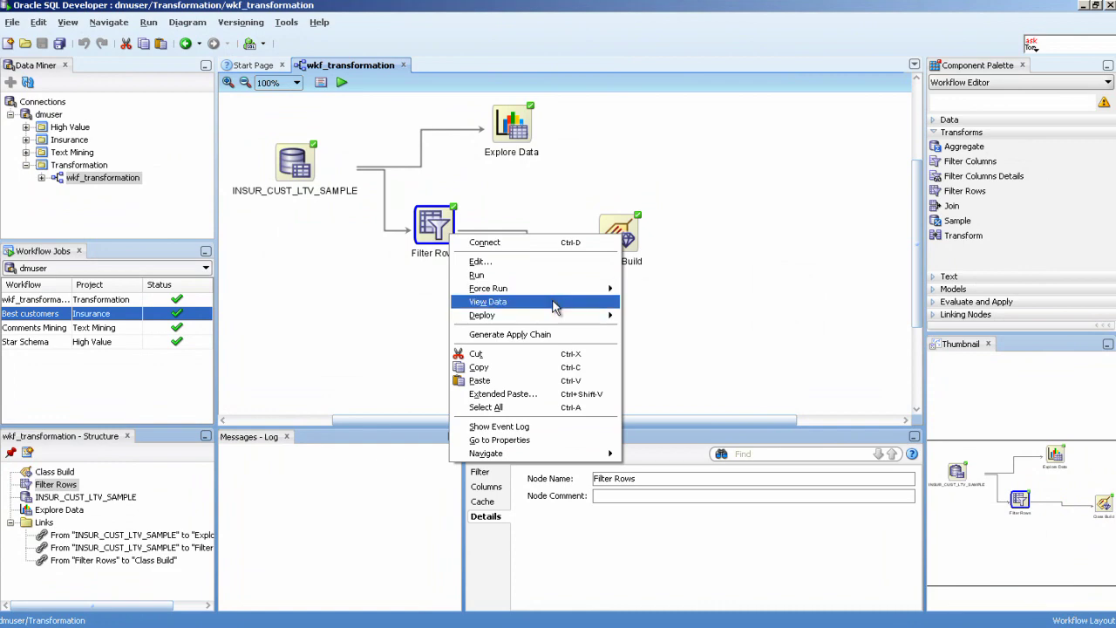
click(555, 303)
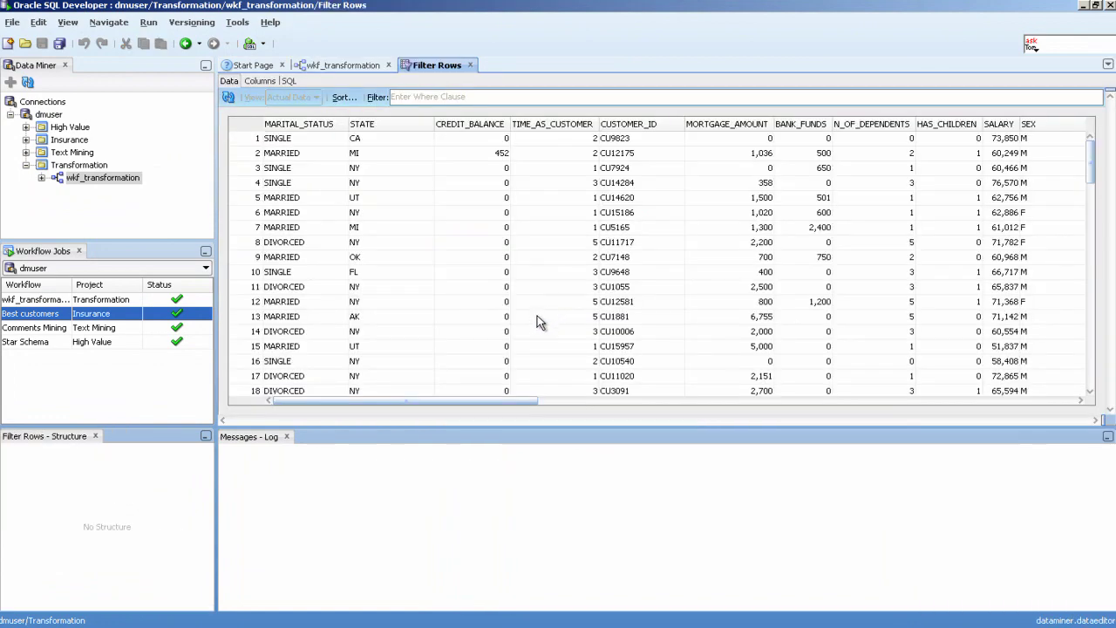
drag(417, 407, 774, 410)
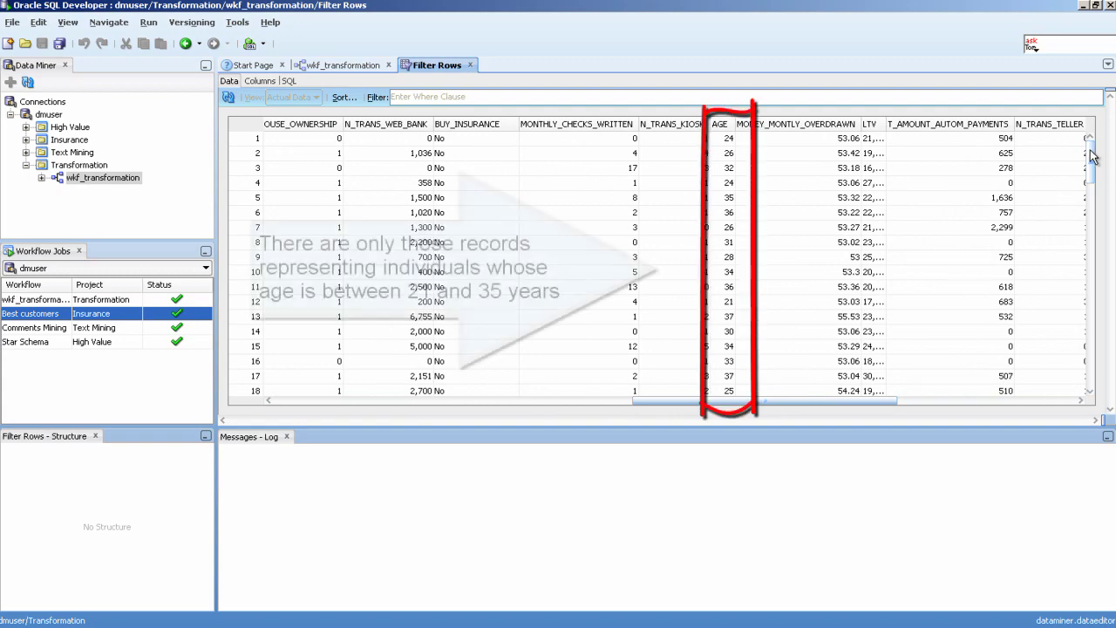
mouse_move(1092, 156)
mouse_down()
mouse_move(1093, 234)
mouse_move(1091, 146)
mouse_up()
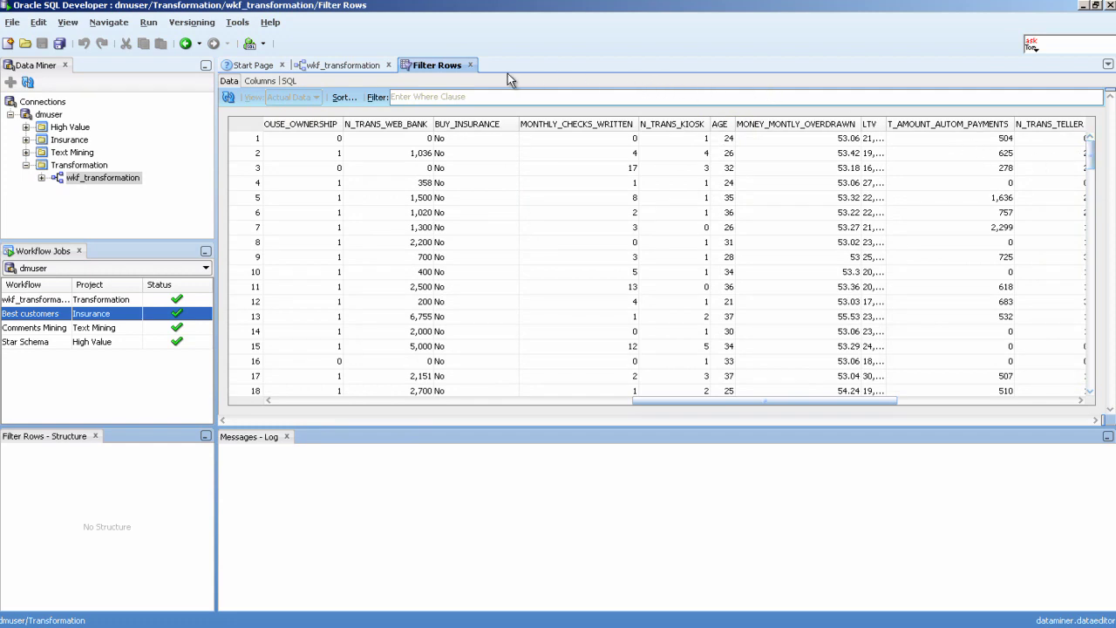
click(470, 64)
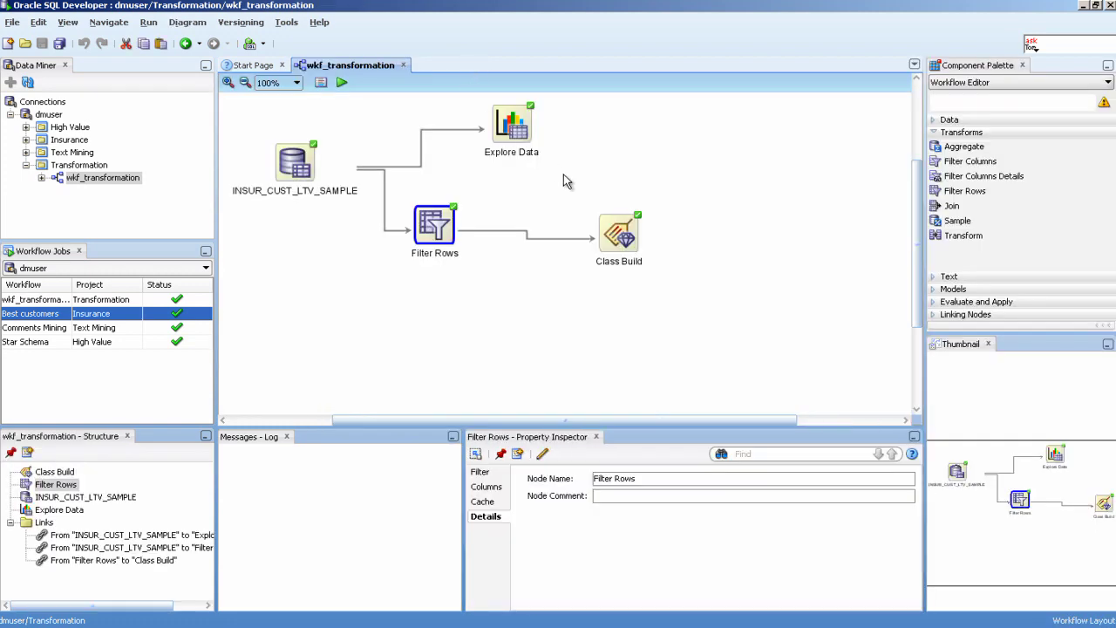
- Review the performance measures and performance matrix in the test results of the Class Build model CLAS_SVM_1_7
right_click(608, 253)
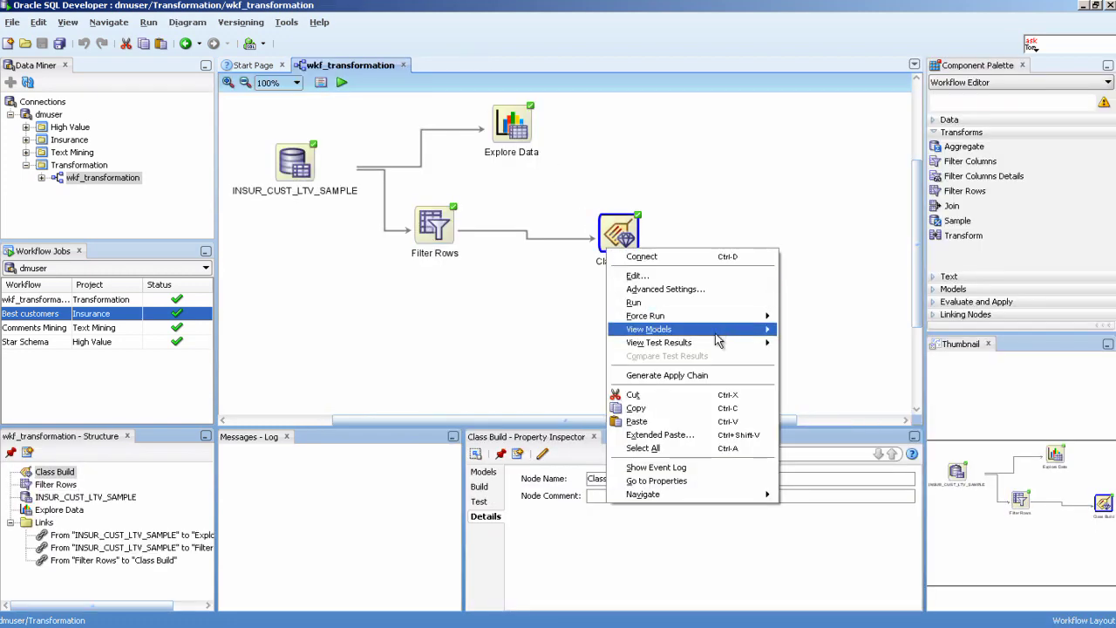
mouse_move(722, 335)
mouse_move(755, 347)
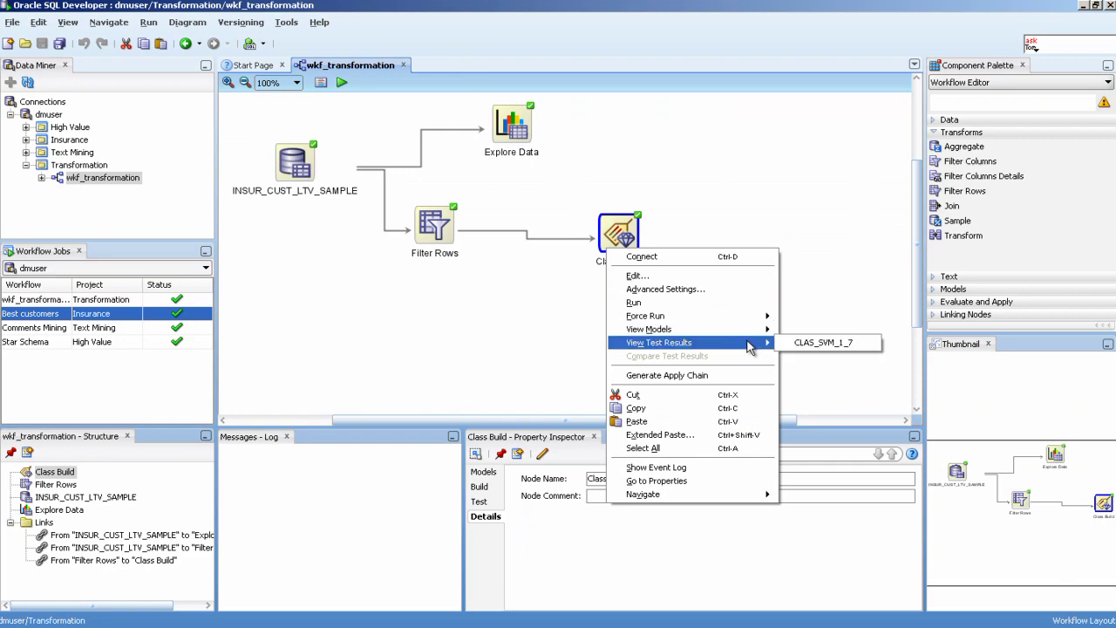
click(824, 343)
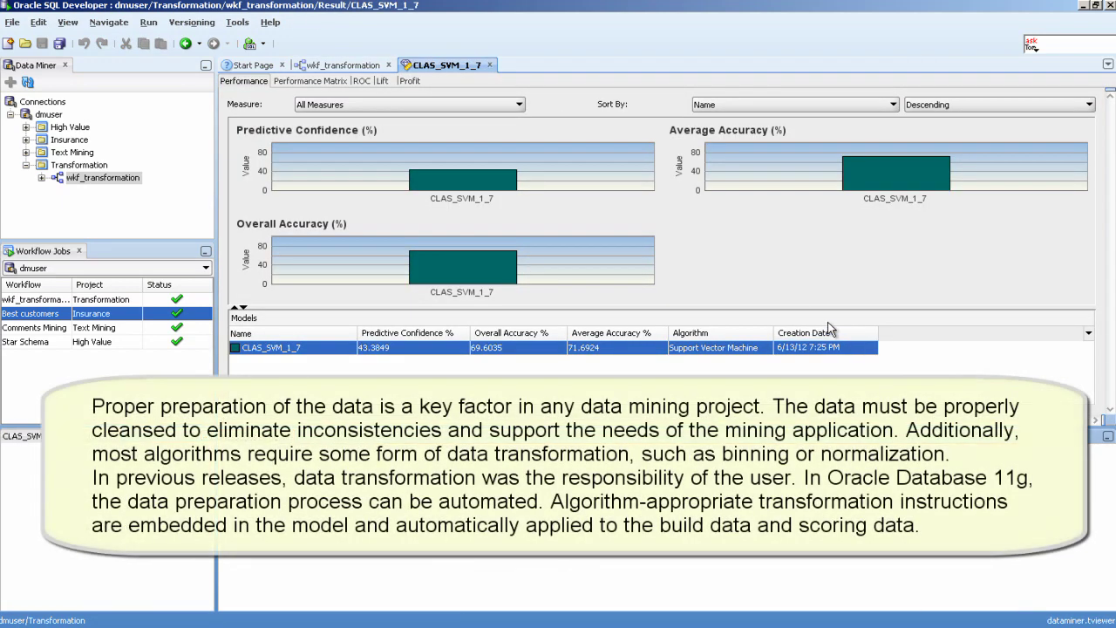
click(311, 81)
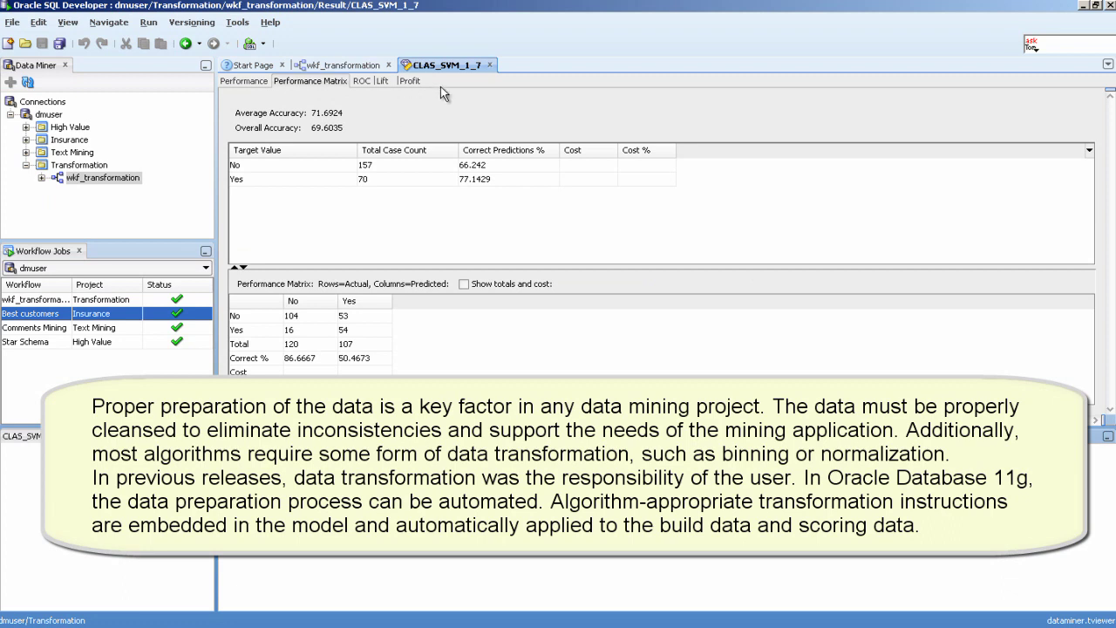
click(489, 65)
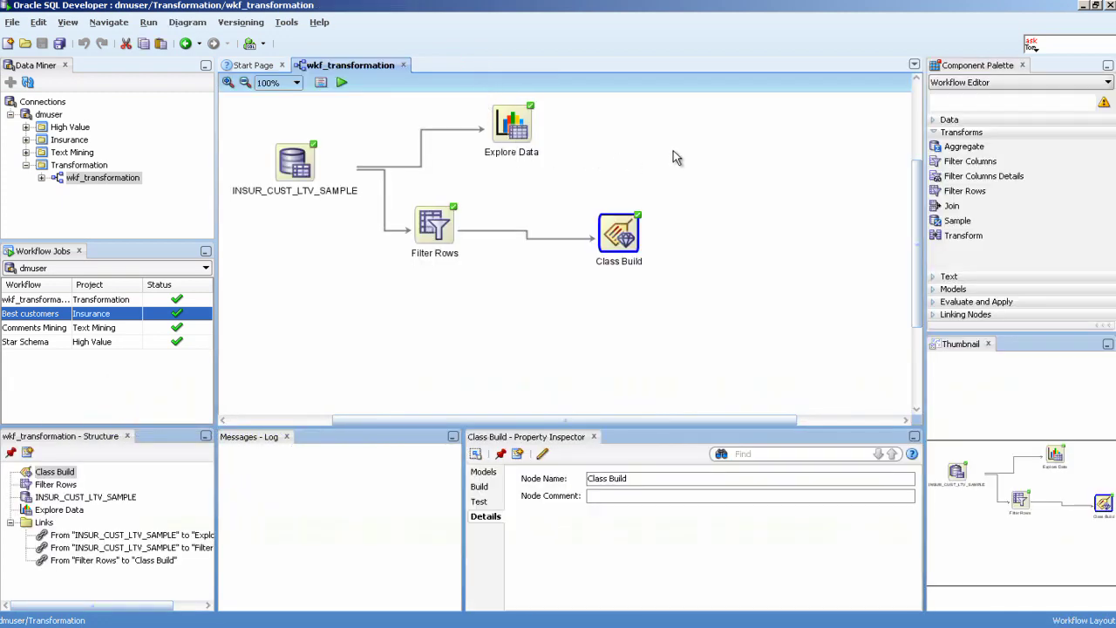
- In the Class Build node's advanced settings, switch off Auto Prep for the attributes from MARITAL_STATUS through PROFESSION
right_click(625, 250)
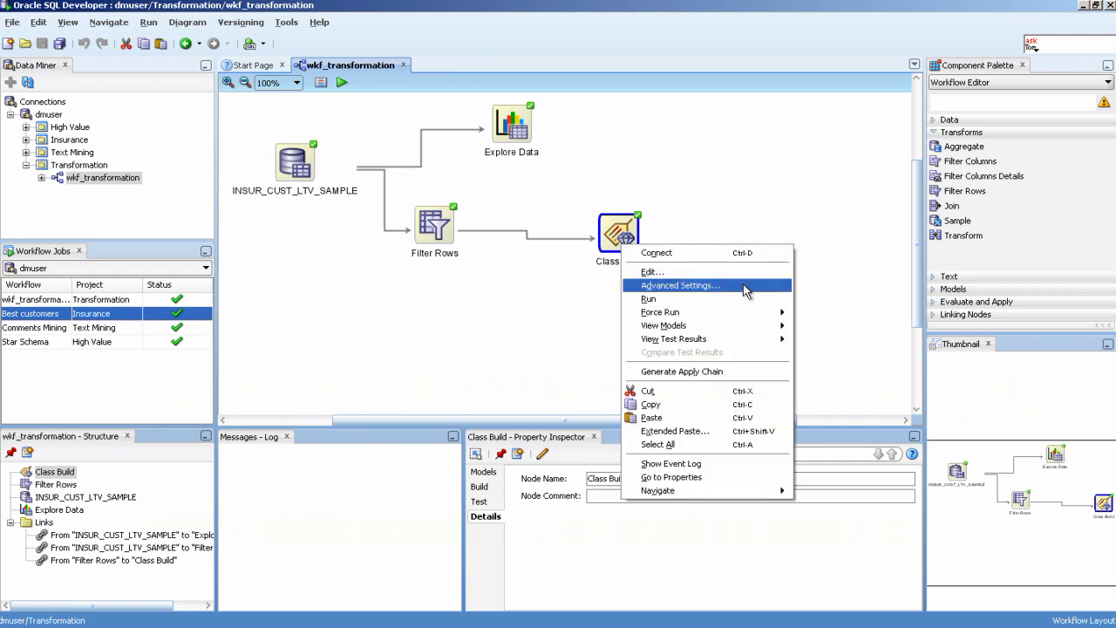
click(680, 286)
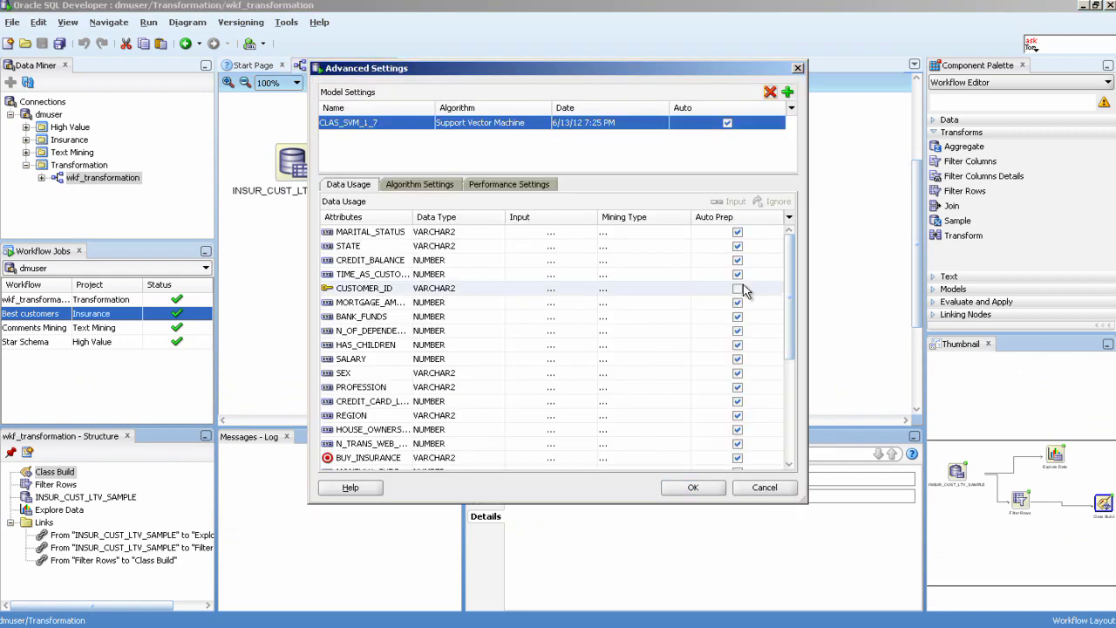
click(737, 232)
click(737, 246)
click(737, 260)
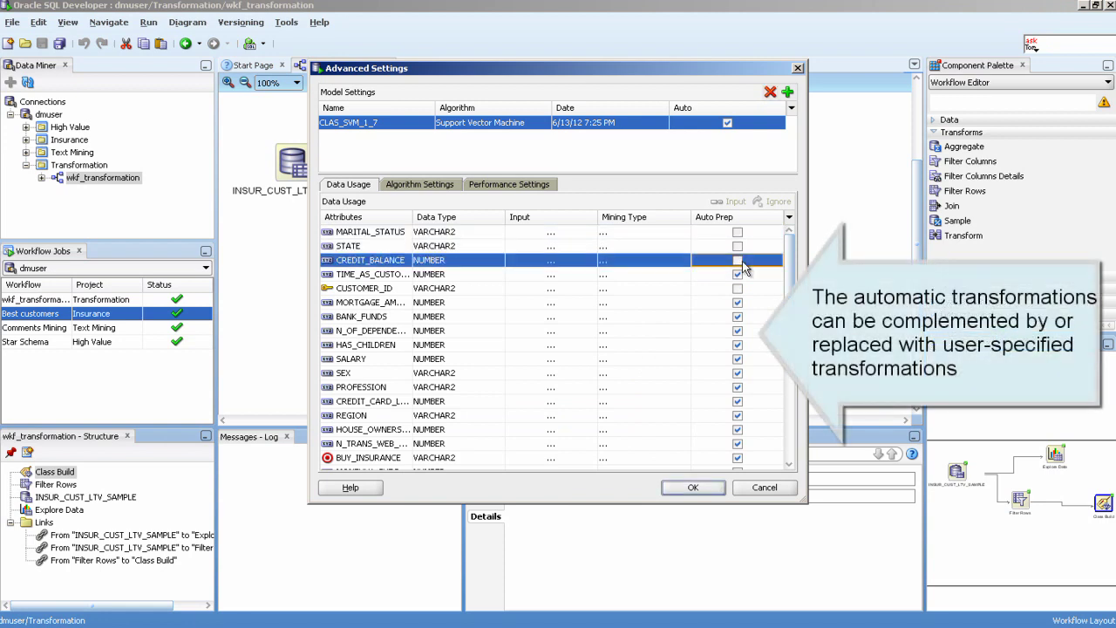
click(737, 273)
click(737, 288)
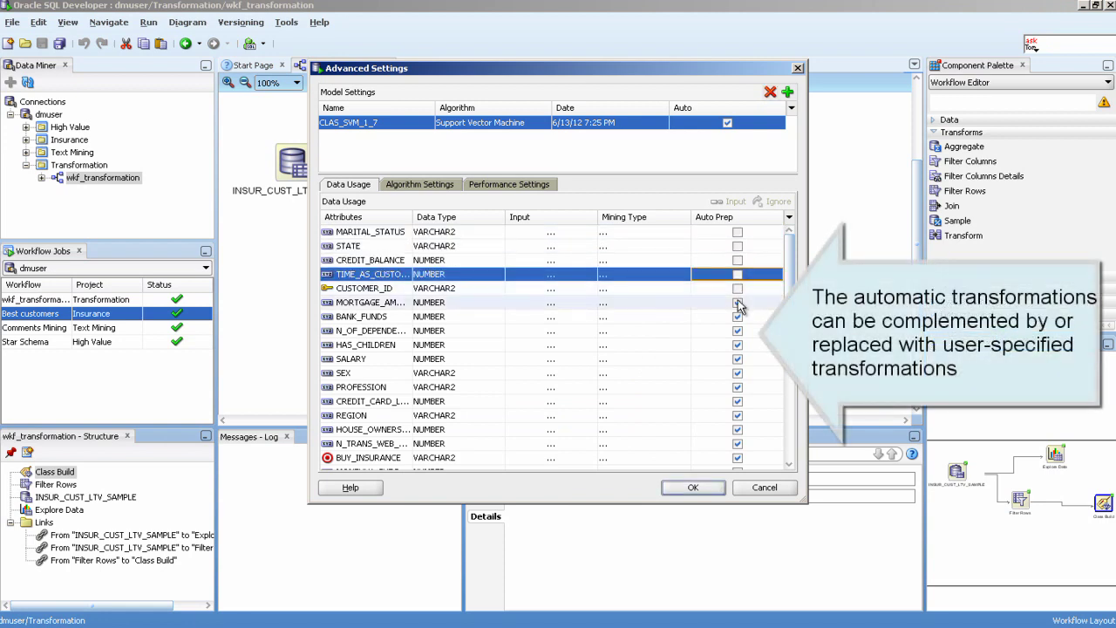
click(737, 302)
click(737, 317)
scroll(789, 344, down, 2)
scroll(789, 344, down, 1)
click(736, 251)
click(737, 265)
click(737, 280)
click(737, 294)
click(736, 308)
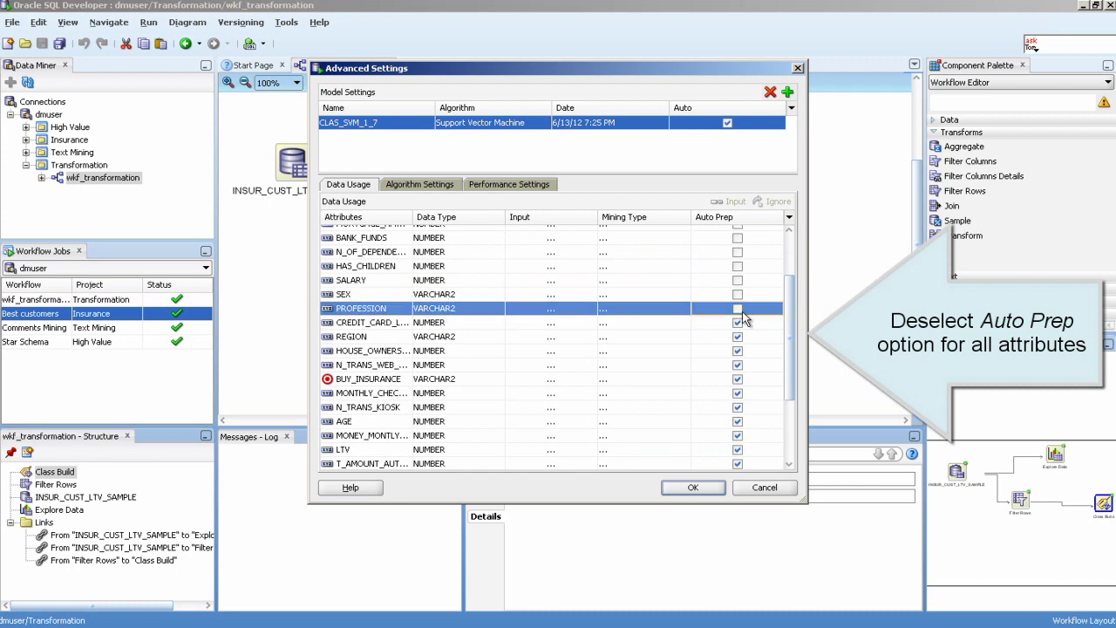
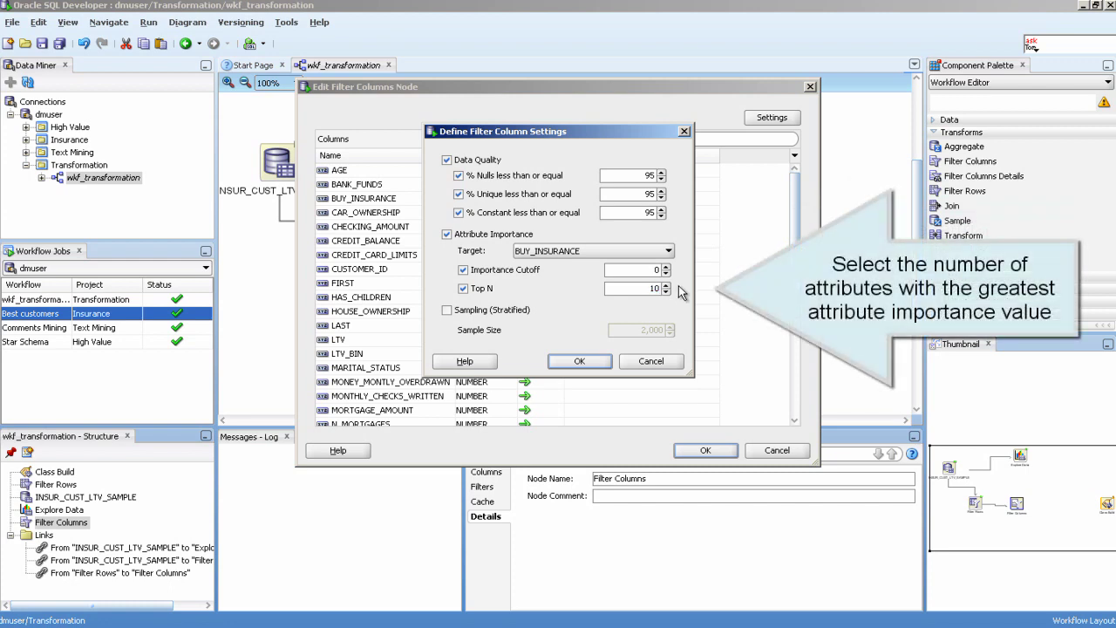
- Accept the Filter Columns node's attribute importance settings and run the node
click(579, 361)
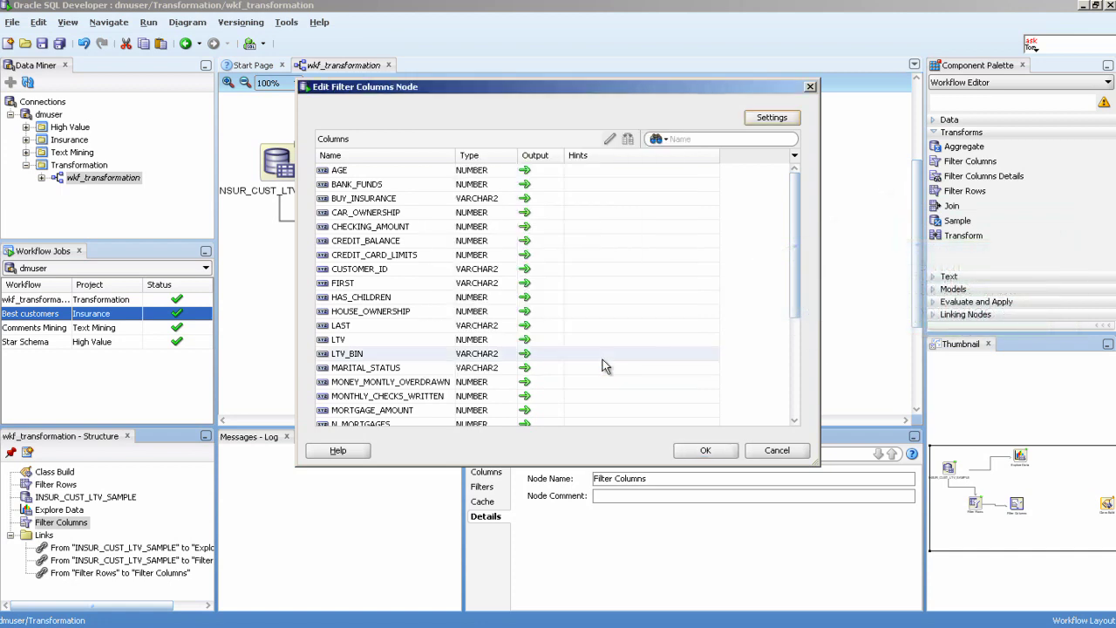
click(706, 450)
right_click(502, 286)
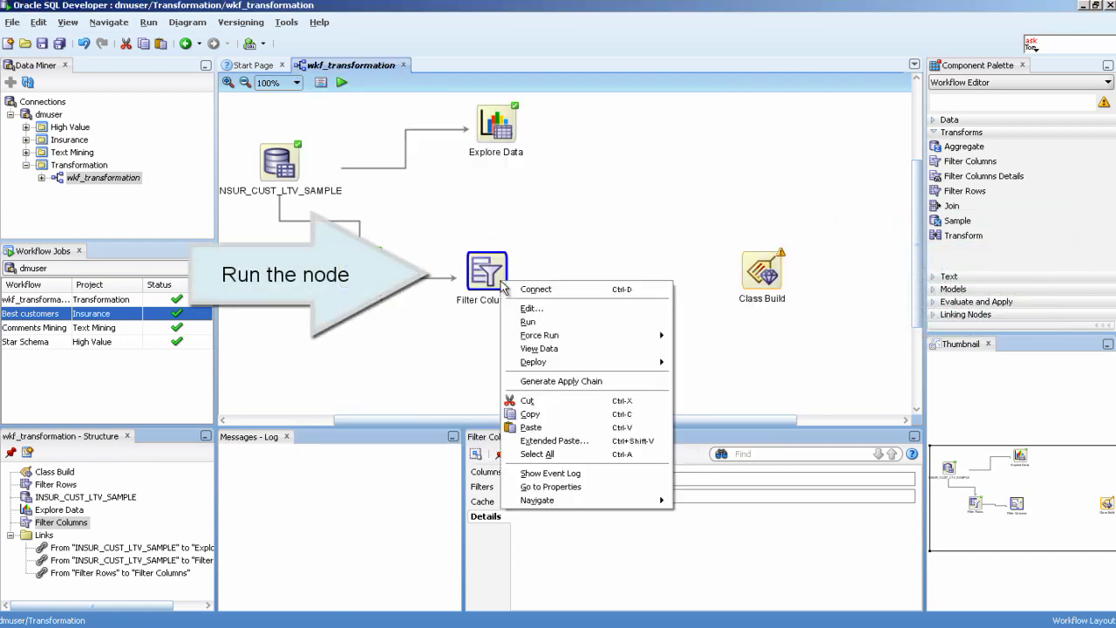
click(590, 323)
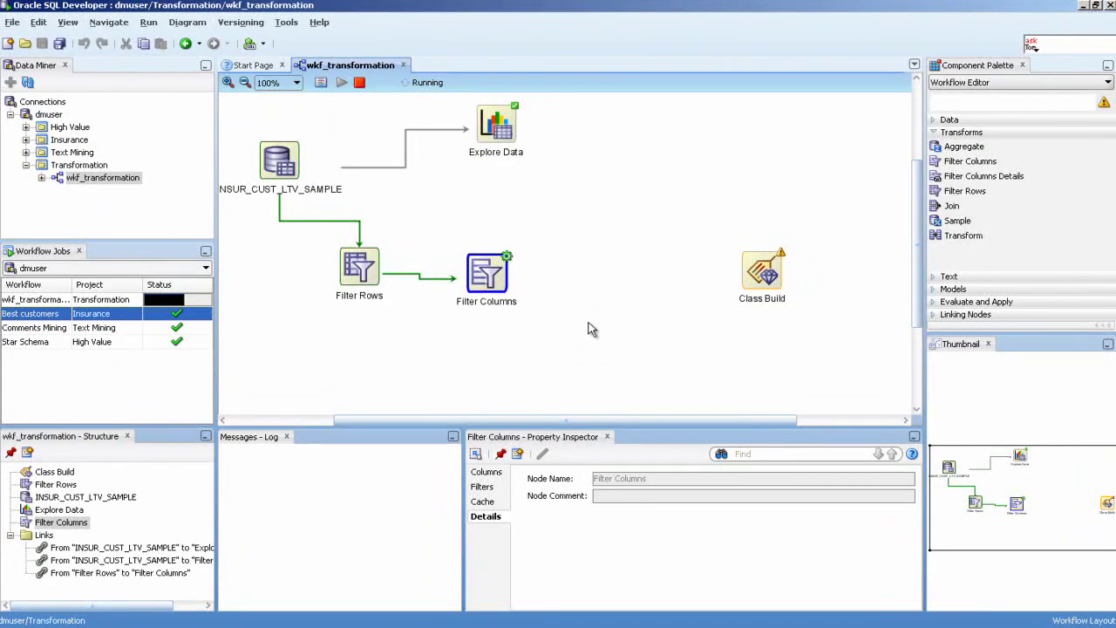
- Exclude AGE, CHECKING_AMOUNT, CREDIT_BALANCE, CREDIT_CARD_LIMITS, FIRST, HAS_CHILDREN, HOUSE_OWNERSHIP, LAST, LTV, LTV_BIN and MARITAL_STATUS from the Filter Columns node's output
double_click(499, 286)
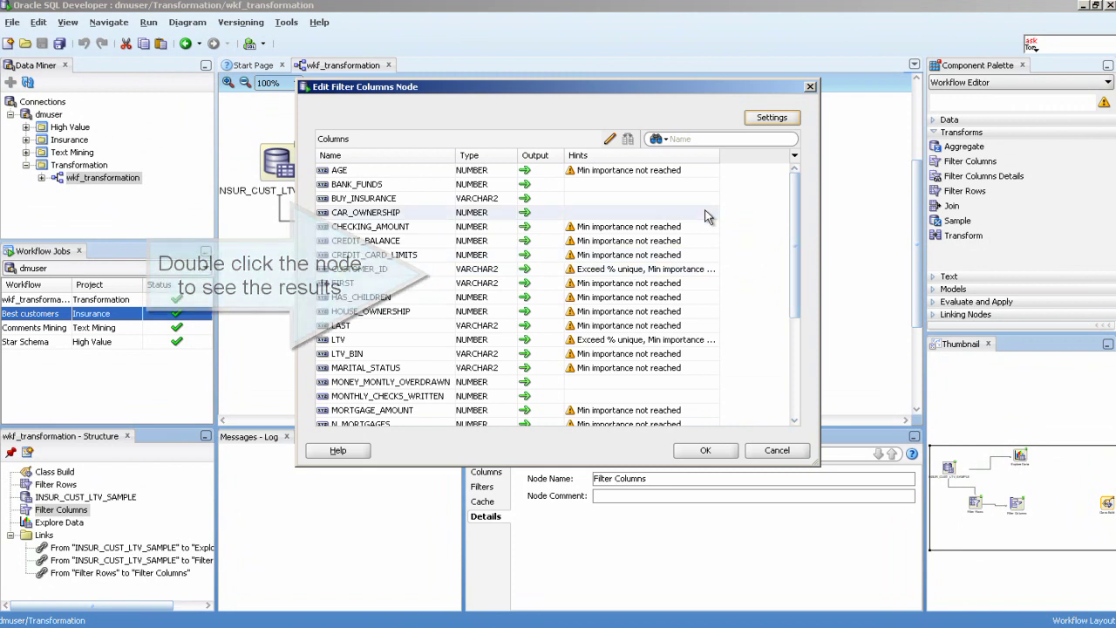
click(501, 172)
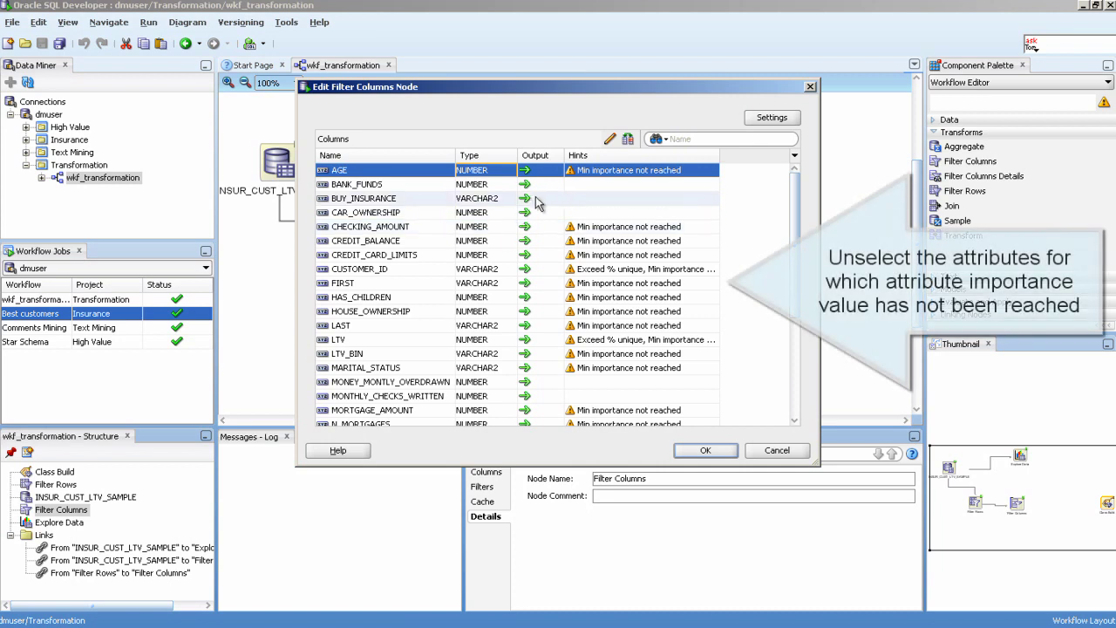
click(524, 170)
click(526, 226)
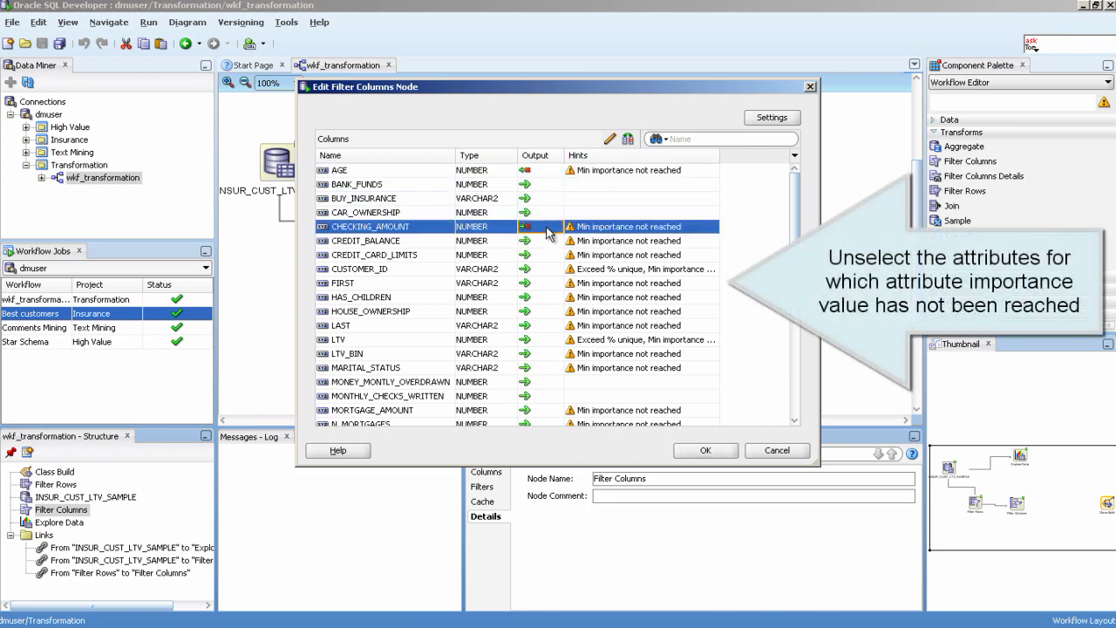
click(525, 240)
click(526, 255)
click(526, 254)
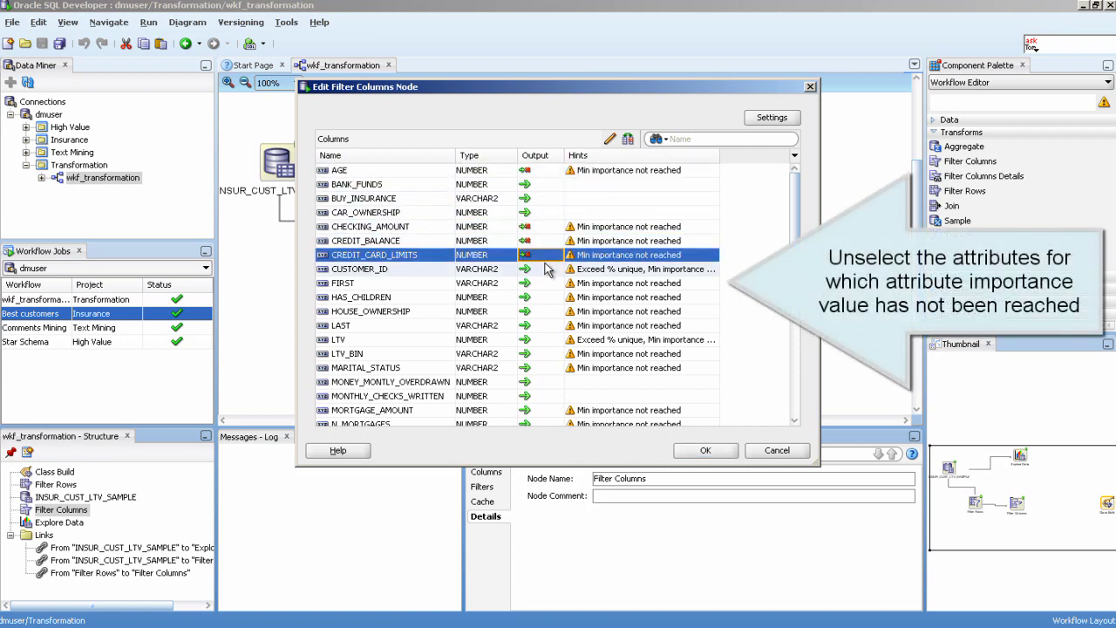
click(546, 282)
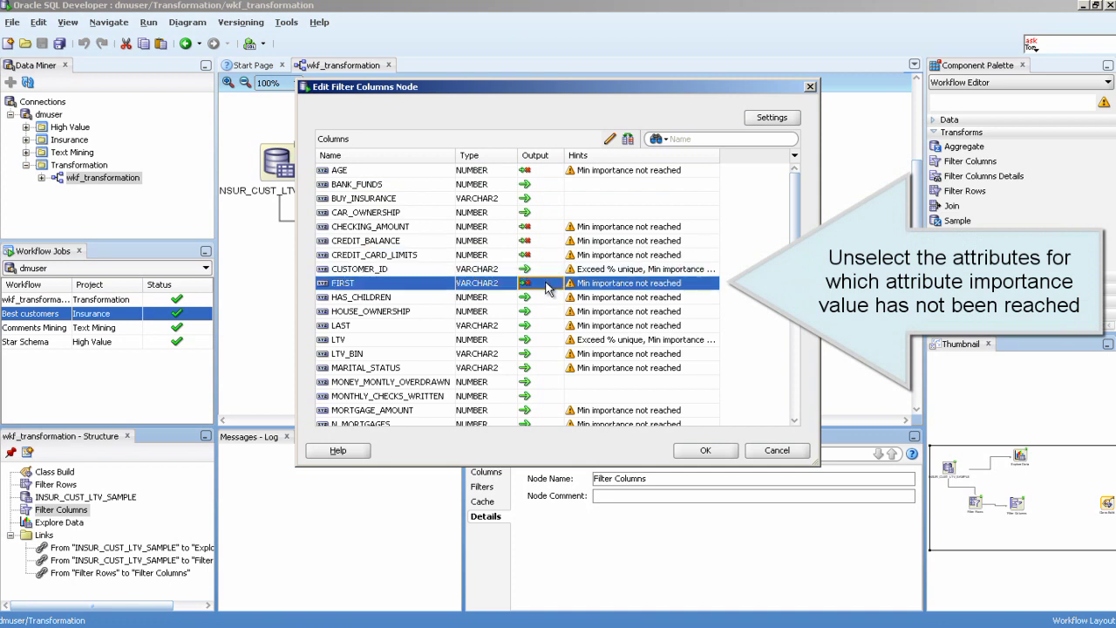
click(546, 297)
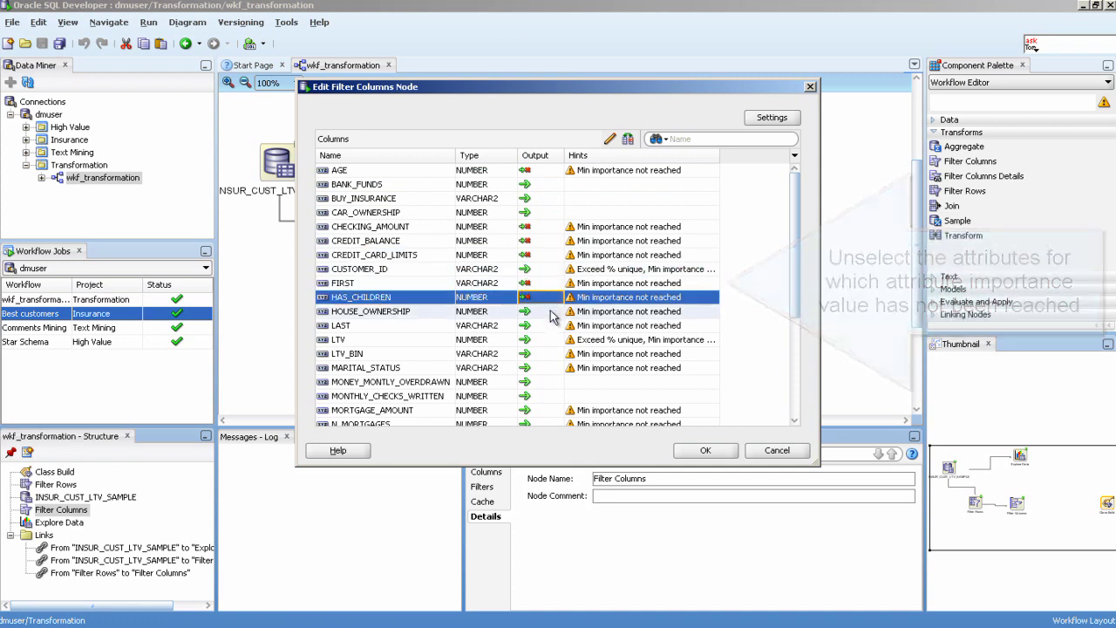
click(548, 311)
click(549, 326)
click(558, 340)
click(571, 353)
click(581, 367)
- Exclude MORTGAGE_AMOUNT, N_MORTGAGES, N_TRANS_WEB_BANK, PROFESSION, REGION, SALARY, SEX, STATE and TIME_AS_CUSTOMER from the Filter Columns node's output
drag(793, 285, 782, 396)
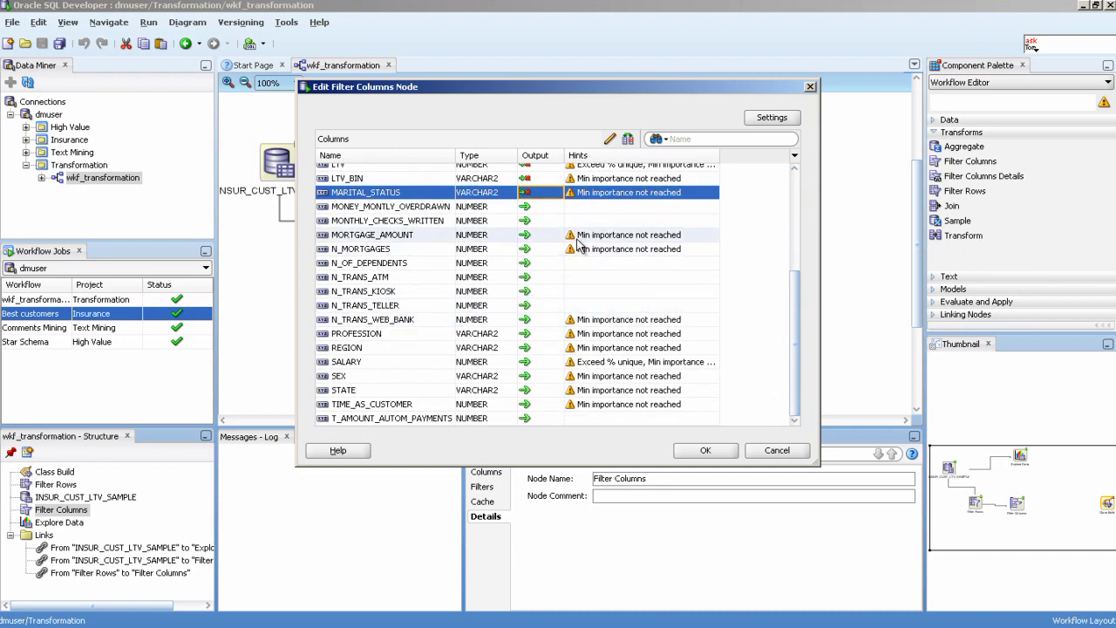
click(542, 235)
click(550, 248)
click(563, 319)
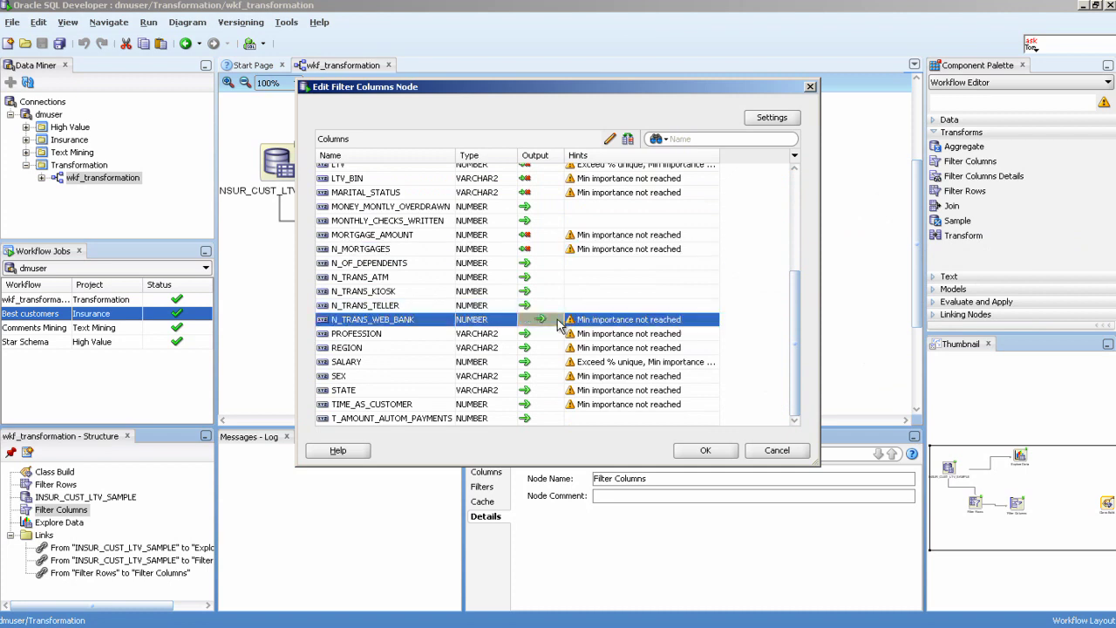
click(559, 334)
click(555, 348)
click(551, 362)
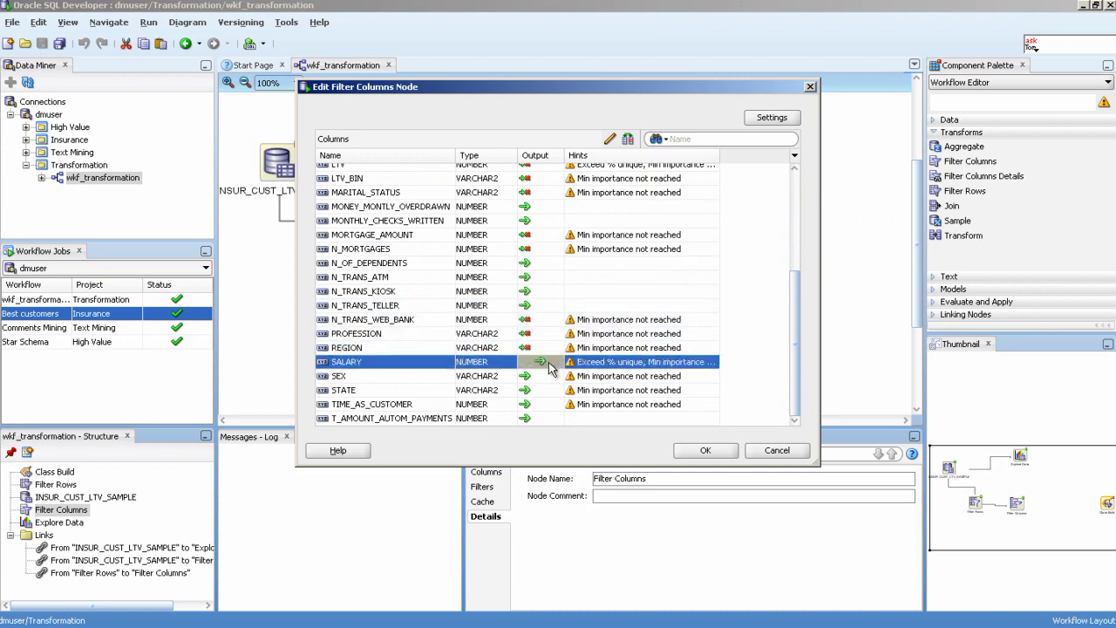
click(548, 376)
click(545, 389)
click(542, 404)
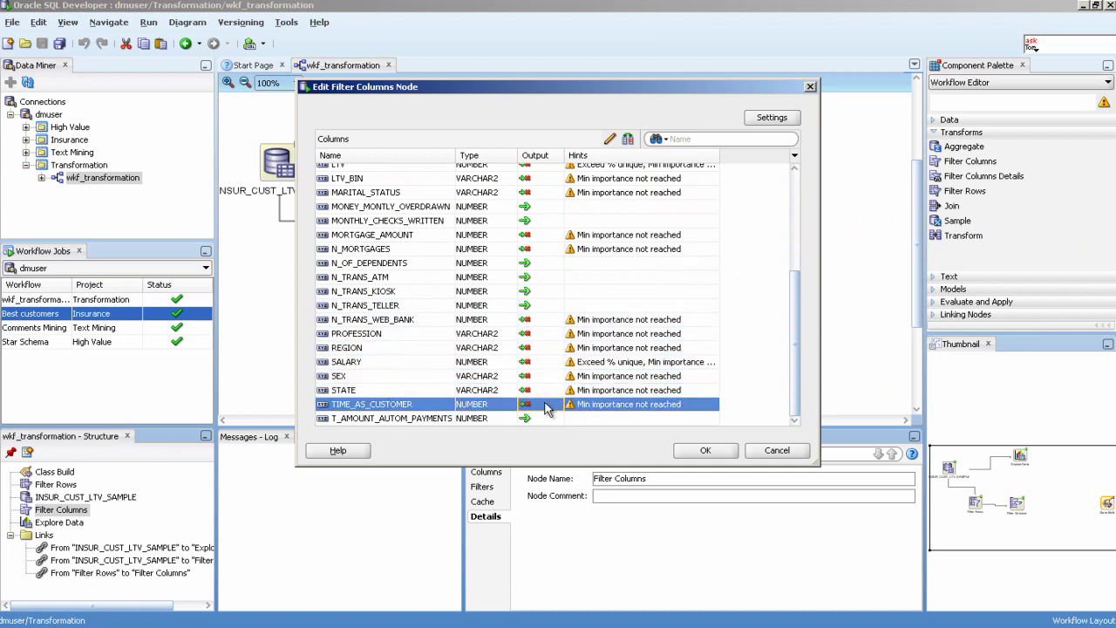
- Show the Filter Columns node's importance details, include CHECKING_AMOUNT, MORTGAGE_AMOUNT and N_TRANS_WEB_BANK in the output again, and accept the node's settings
drag(803, 338, 800, 225)
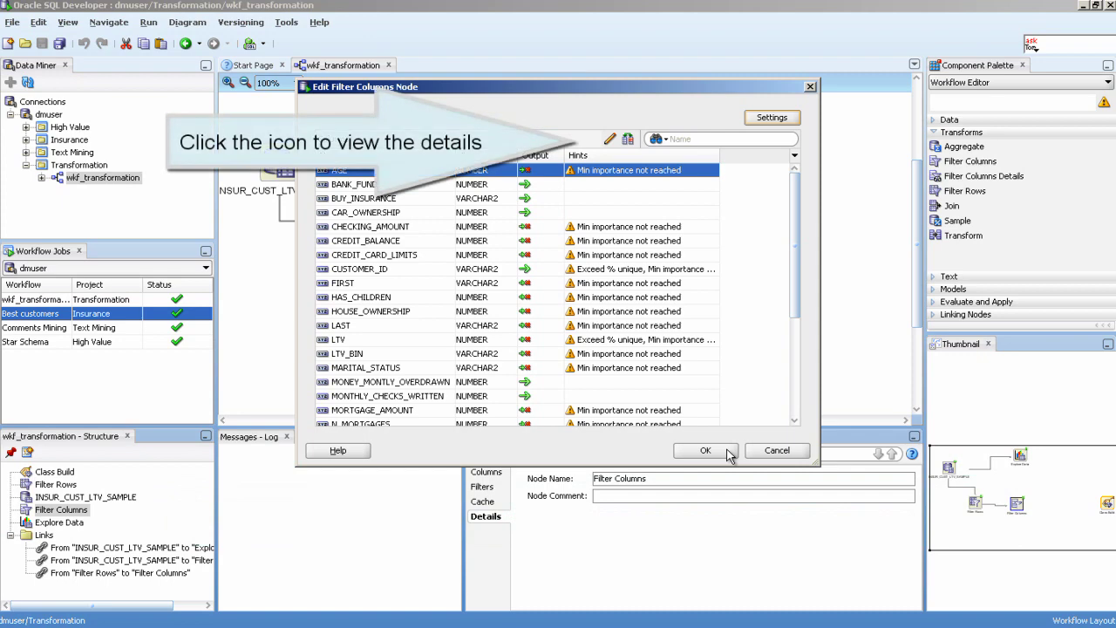
click(608, 141)
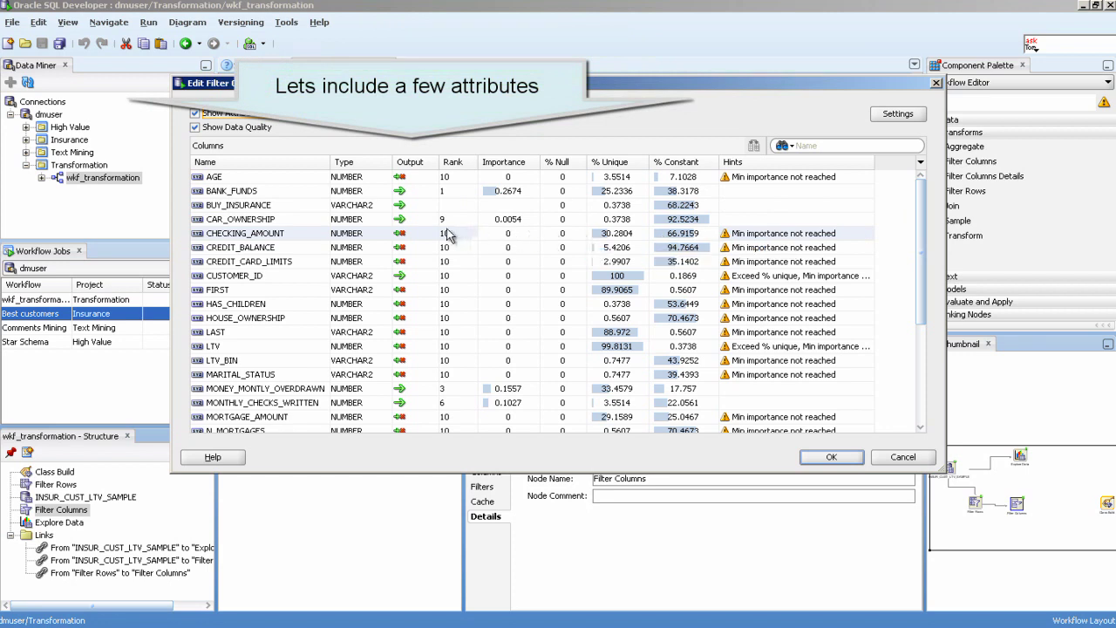
click(401, 233)
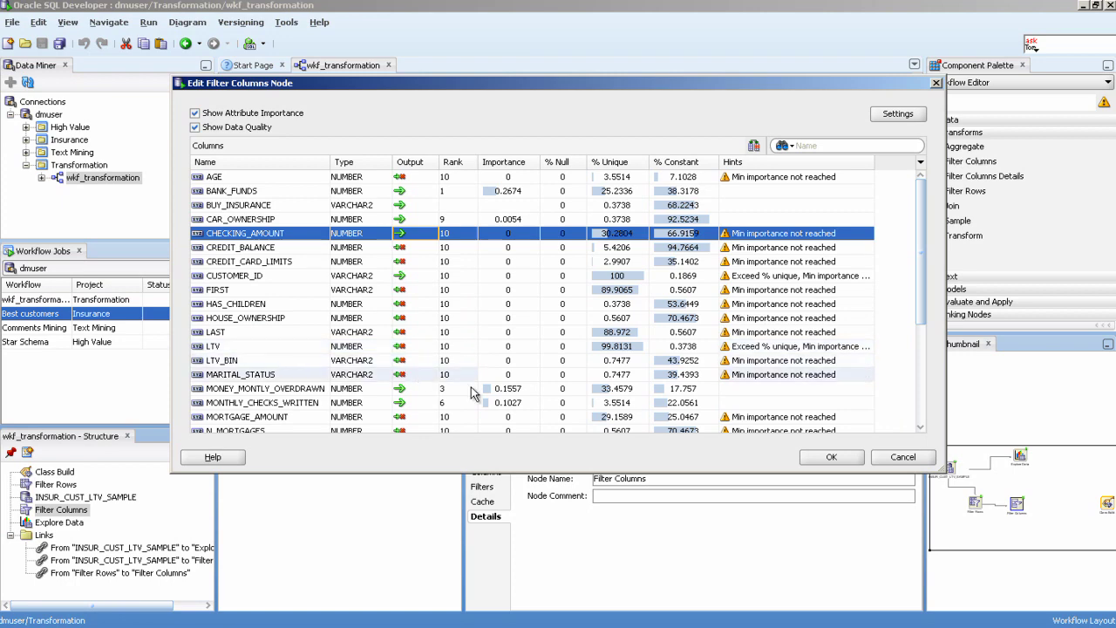
drag(921, 312, 926, 398)
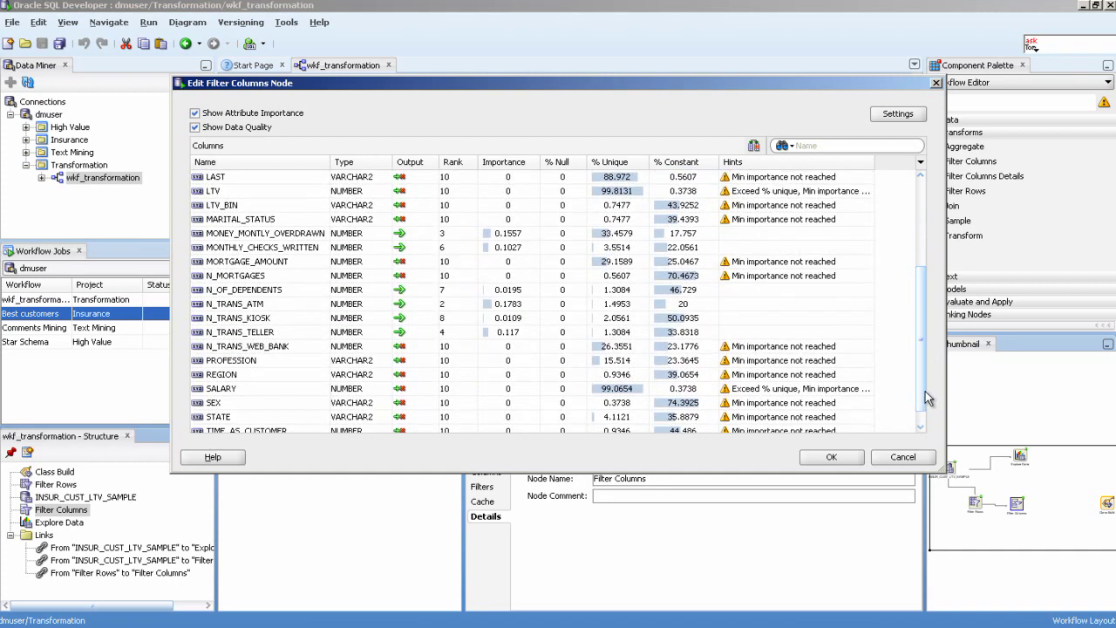
click(418, 266)
click(439, 265)
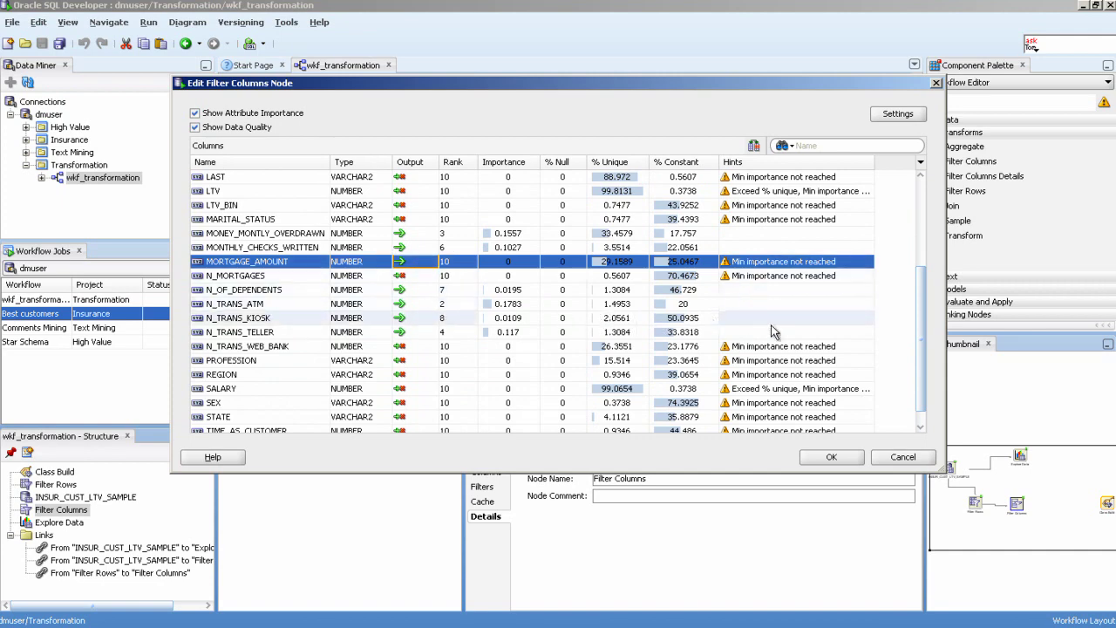
drag(924, 338, 926, 352)
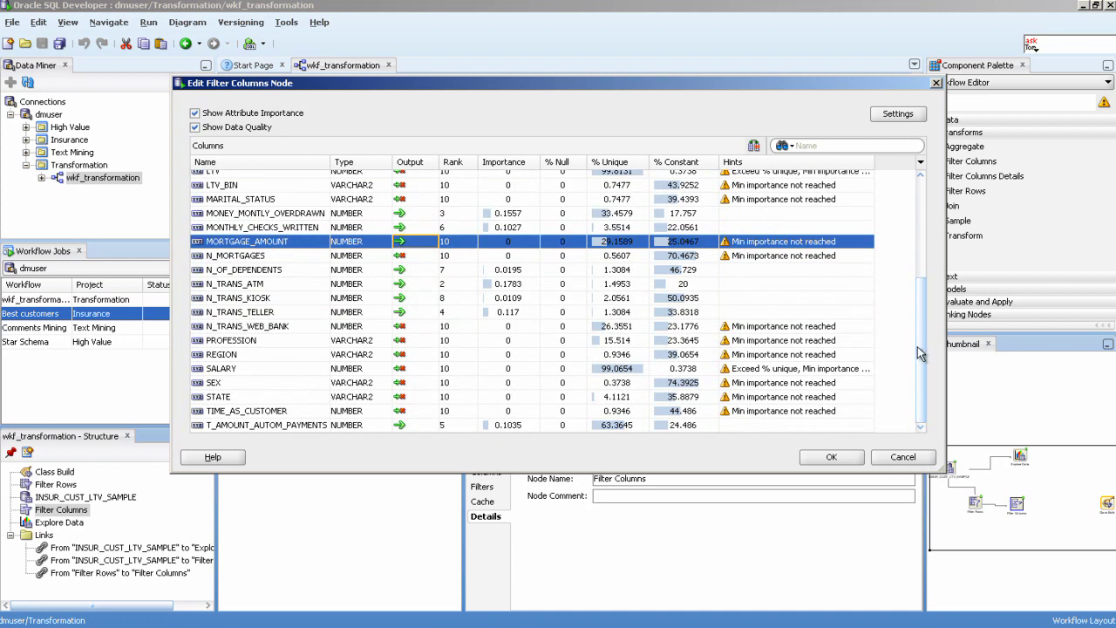
click(418, 327)
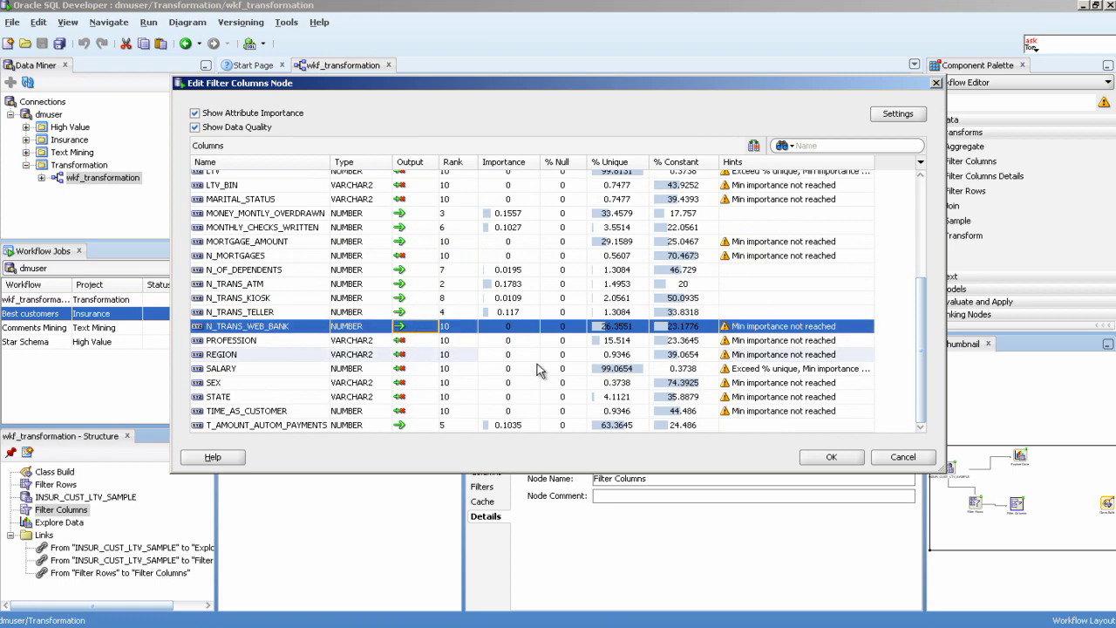
click(831, 457)
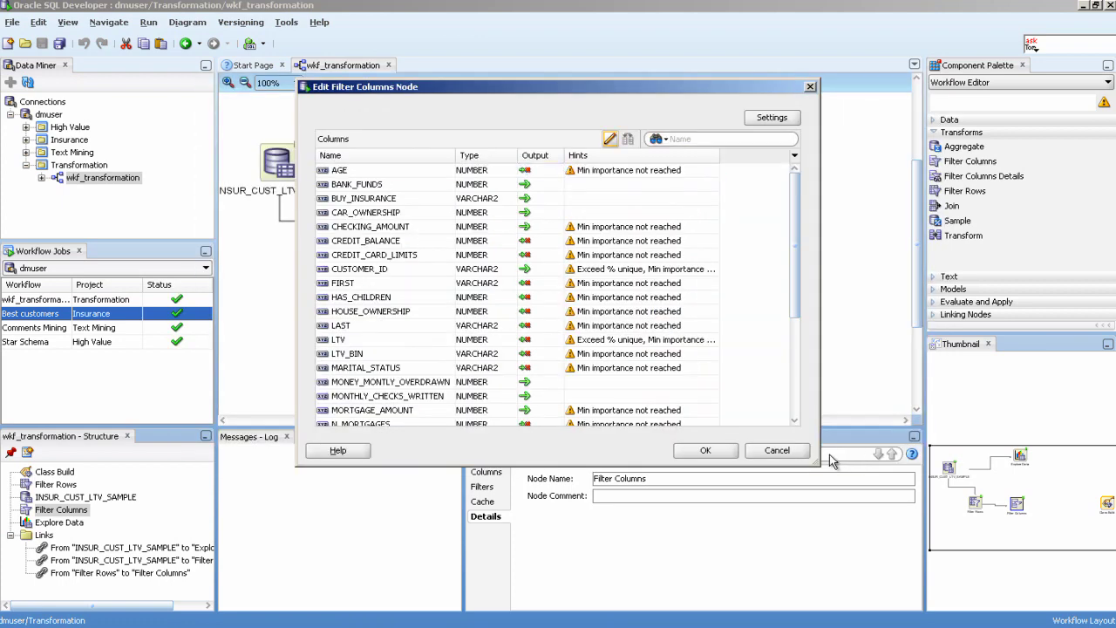
click(733, 453)
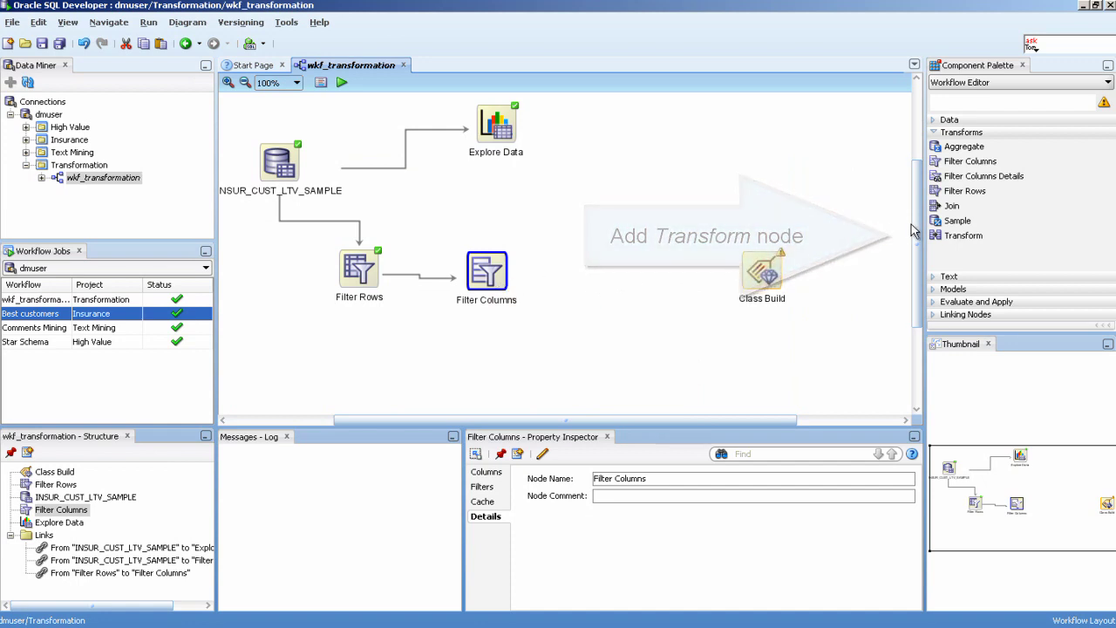
- Add a Transform node between Filter Columns and Class Build, and connect Filter Columns to it
drag(938, 239, 622, 279)
drag(378, 268, 373, 272)
right_click(485, 275)
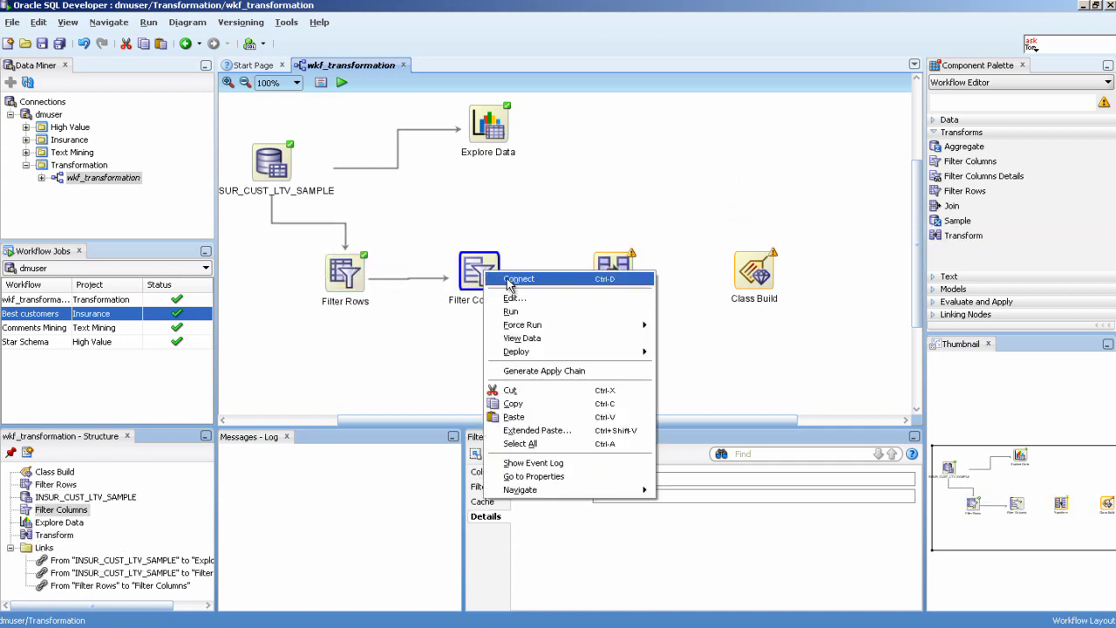
click(519, 279)
click(615, 278)
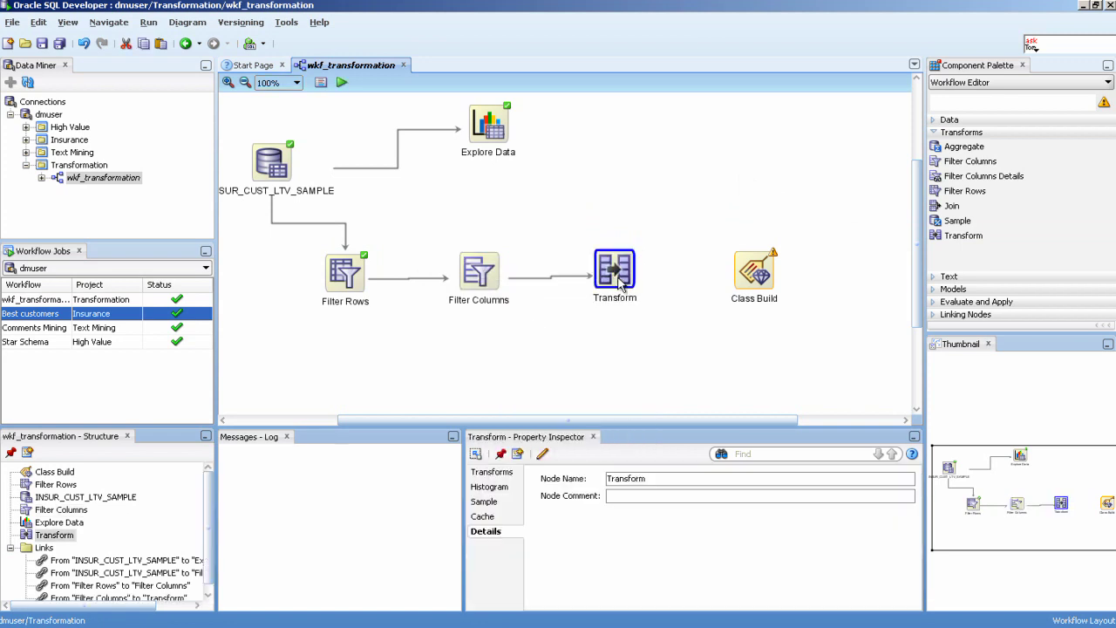
- Check the Transform node's attribute list and run the node to obtain its statistics
right_click(620, 282)
click(659, 307)
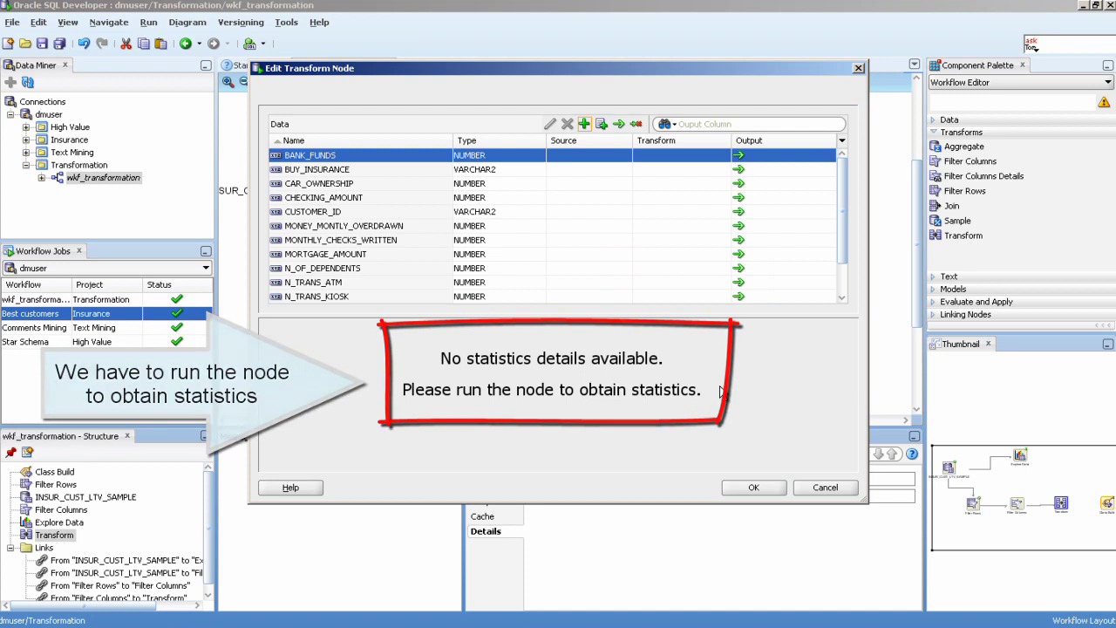
click(777, 489)
right_click(622, 285)
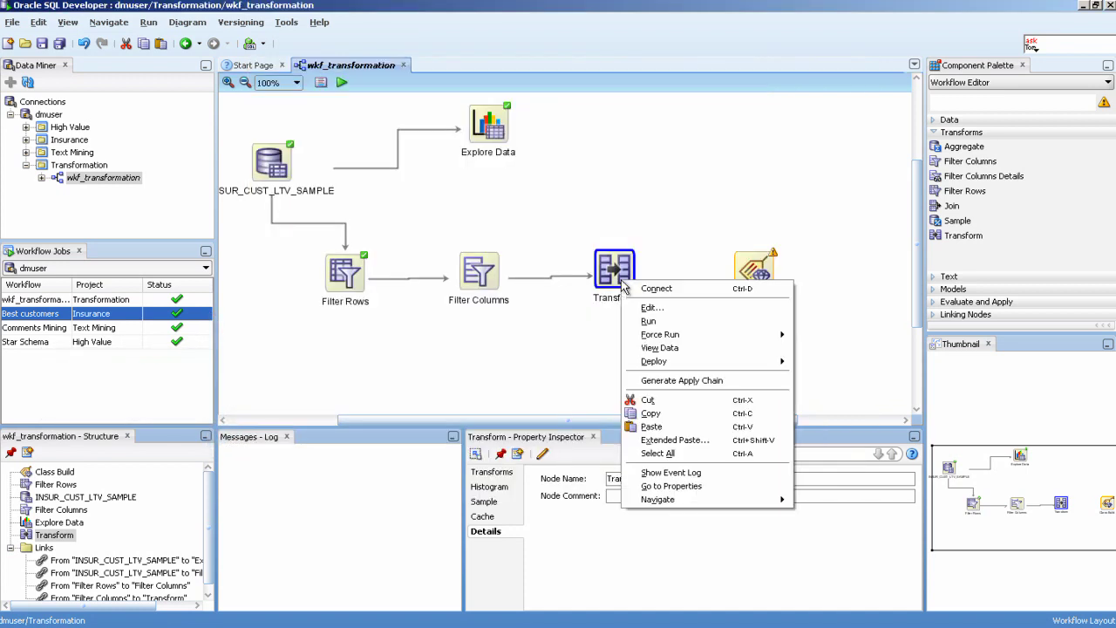
click(710, 320)
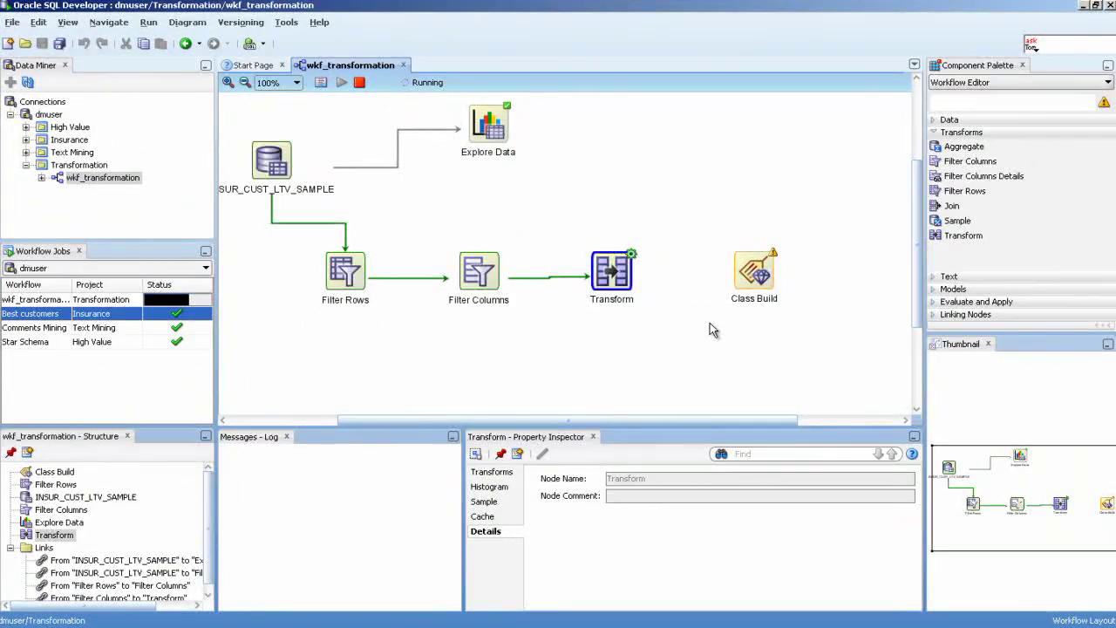
click(711, 330)
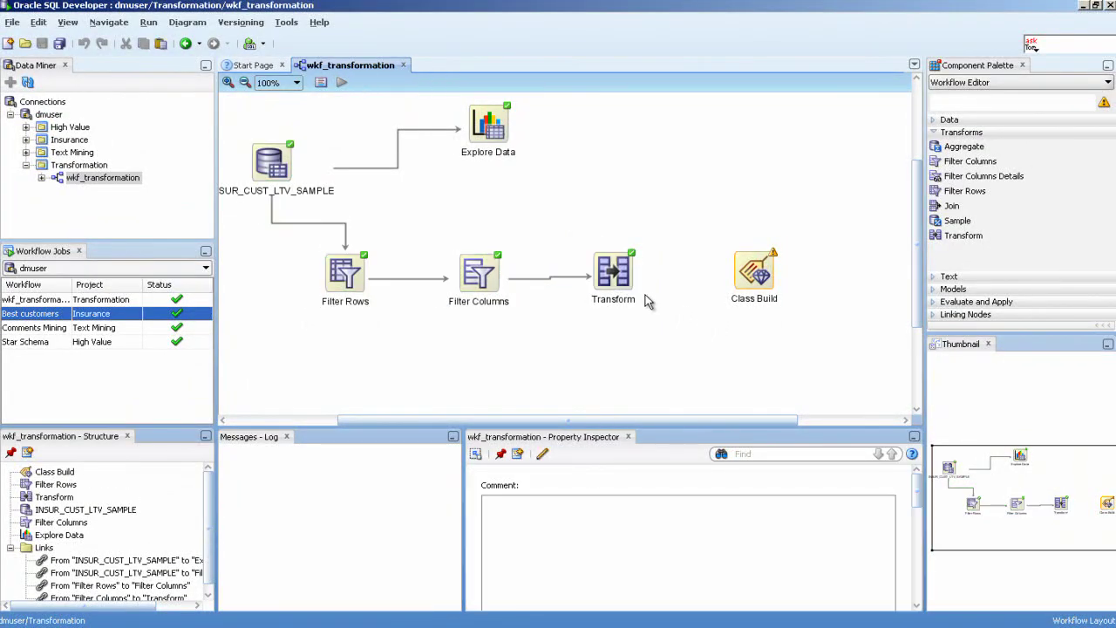
- In the Transform node, sort the attributes by type, select all NUMBER attributes and start adding a transformation for them
double_click(616, 277)
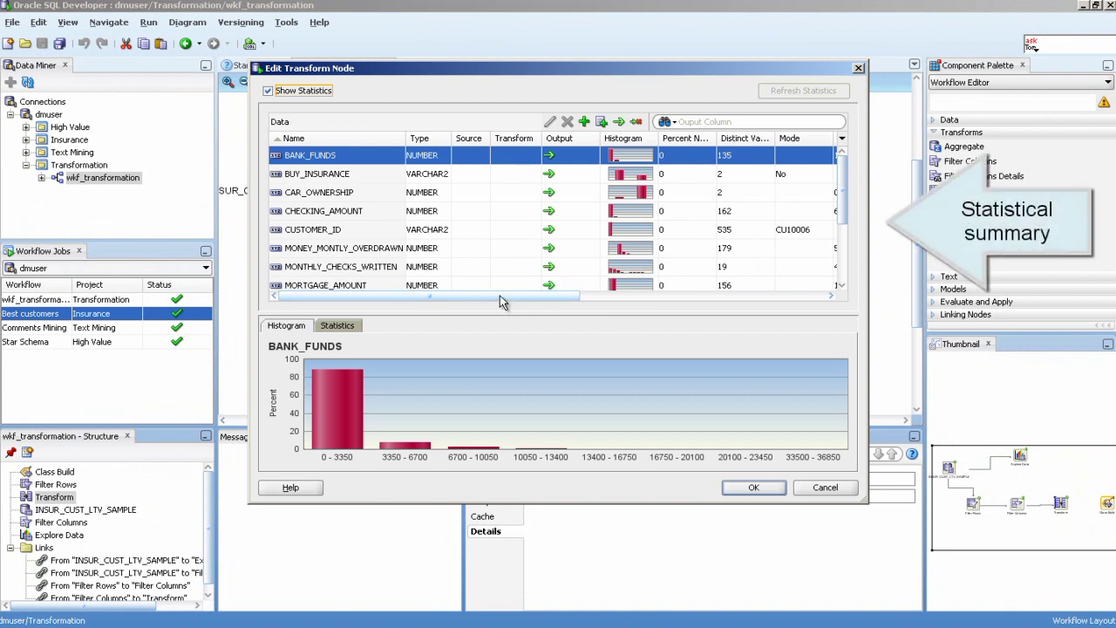
drag(502, 302, 689, 302)
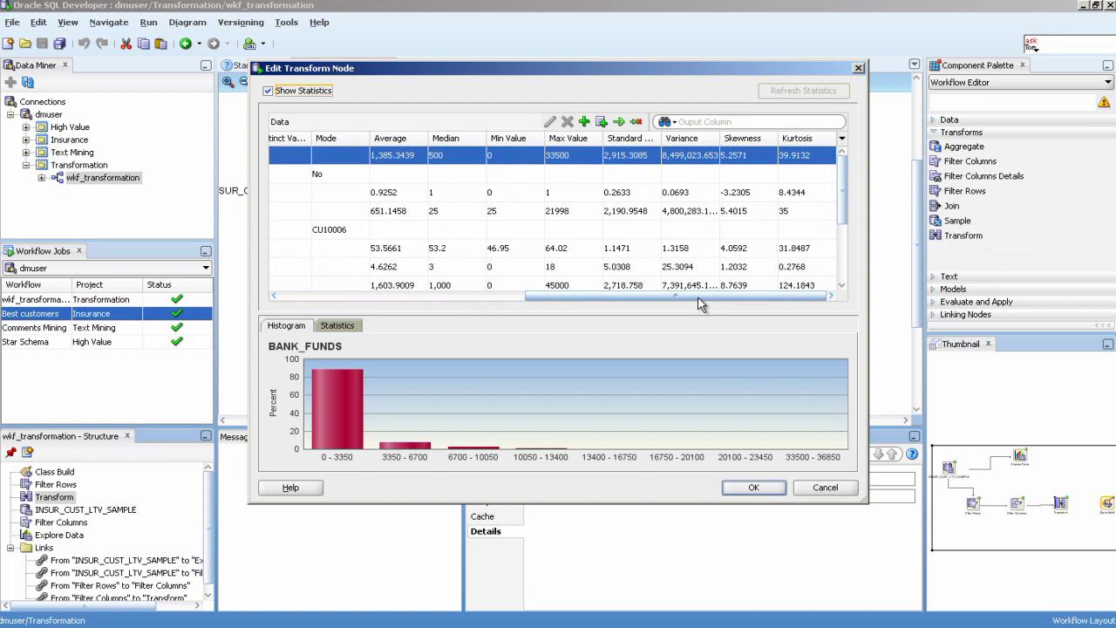
drag(697, 303, 427, 303)
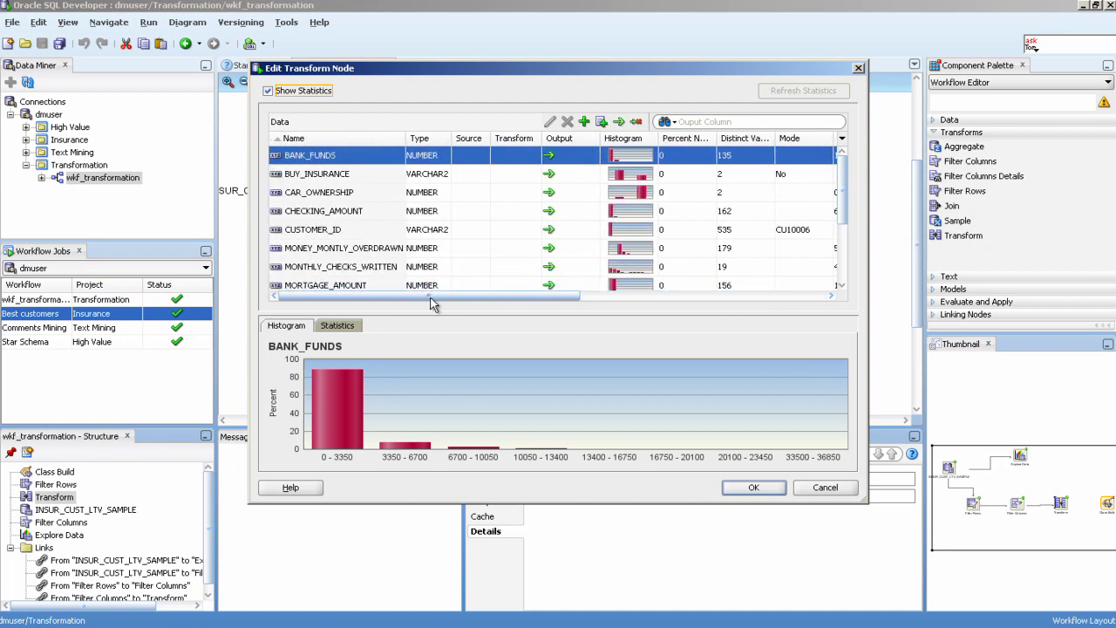
click(446, 140)
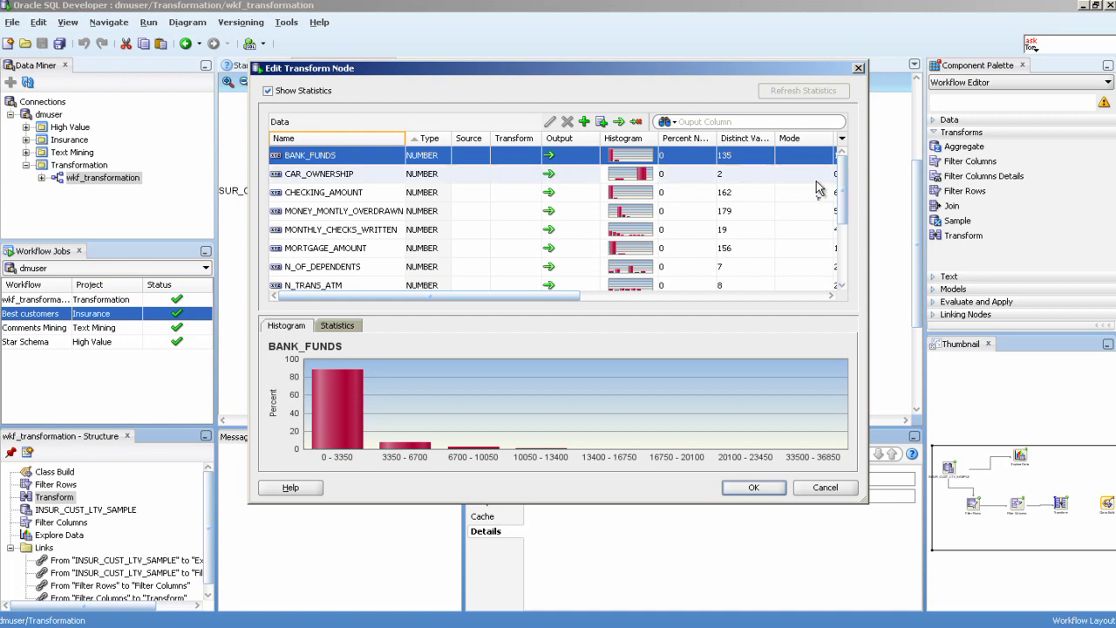
drag(847, 187, 846, 248)
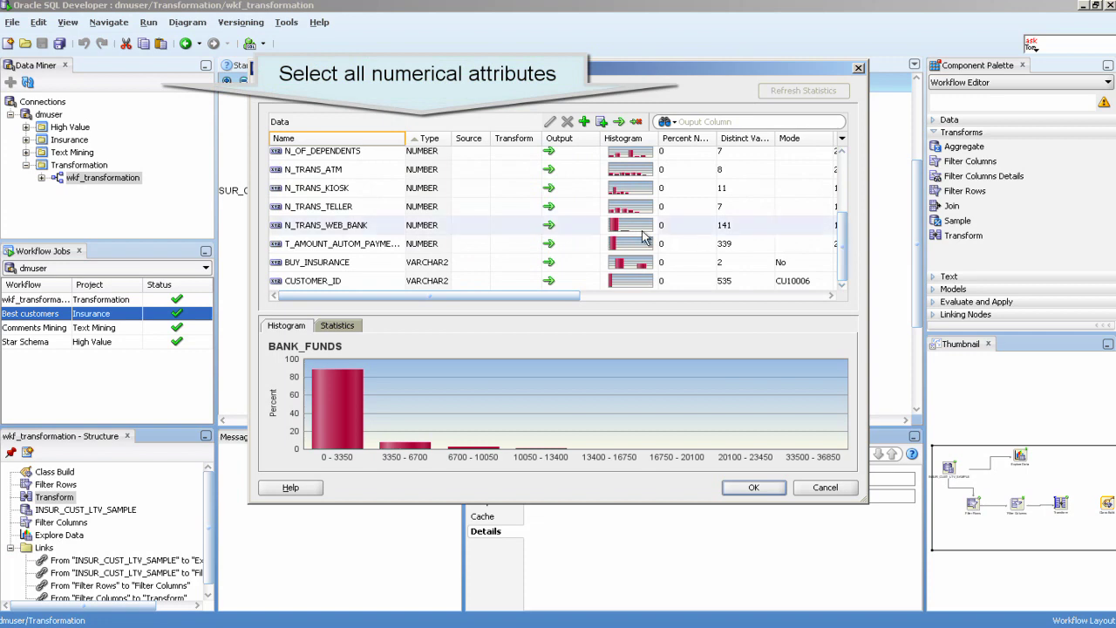
shift+click(445, 246)
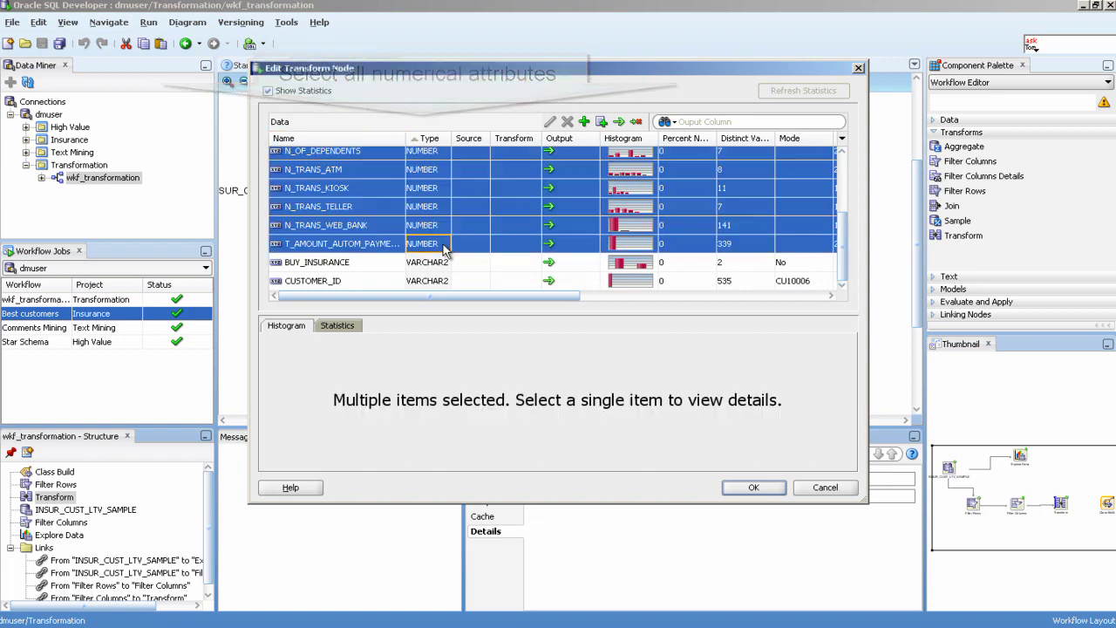
click(584, 122)
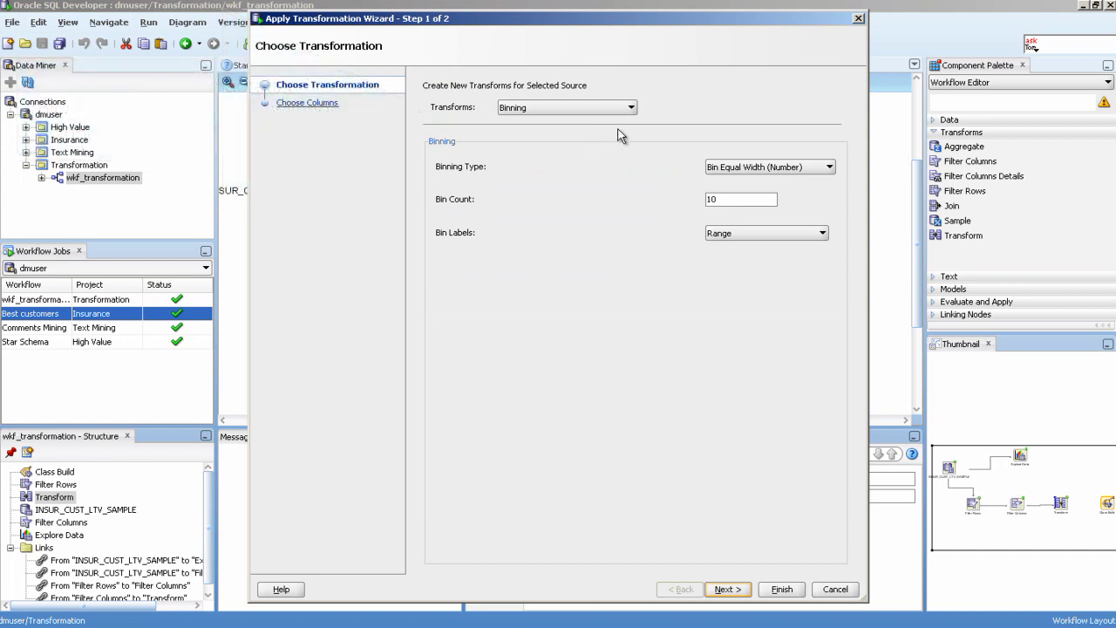
- Examine the available binning types and the Missing Values transformation's options for replacing nulls
click(831, 167)
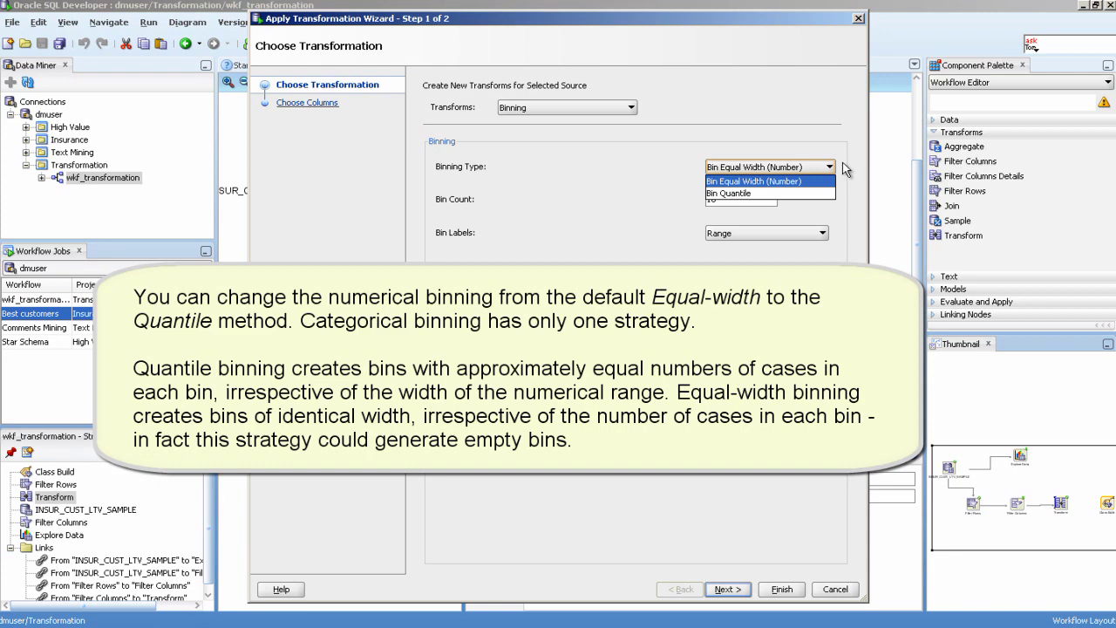
drag(814, 24, 635, 21)
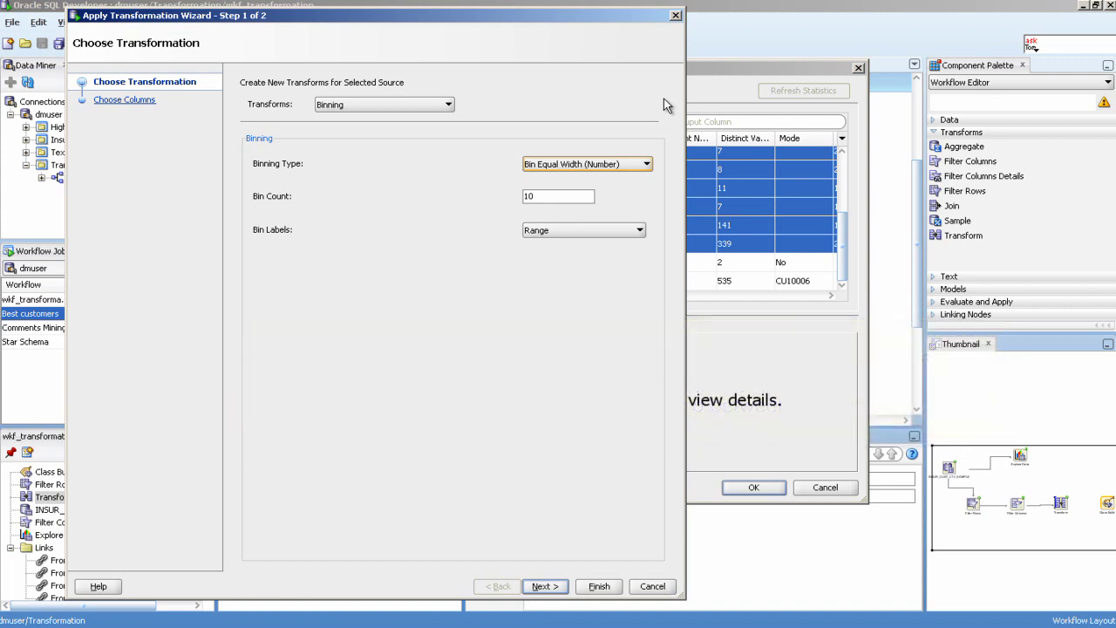
click(449, 106)
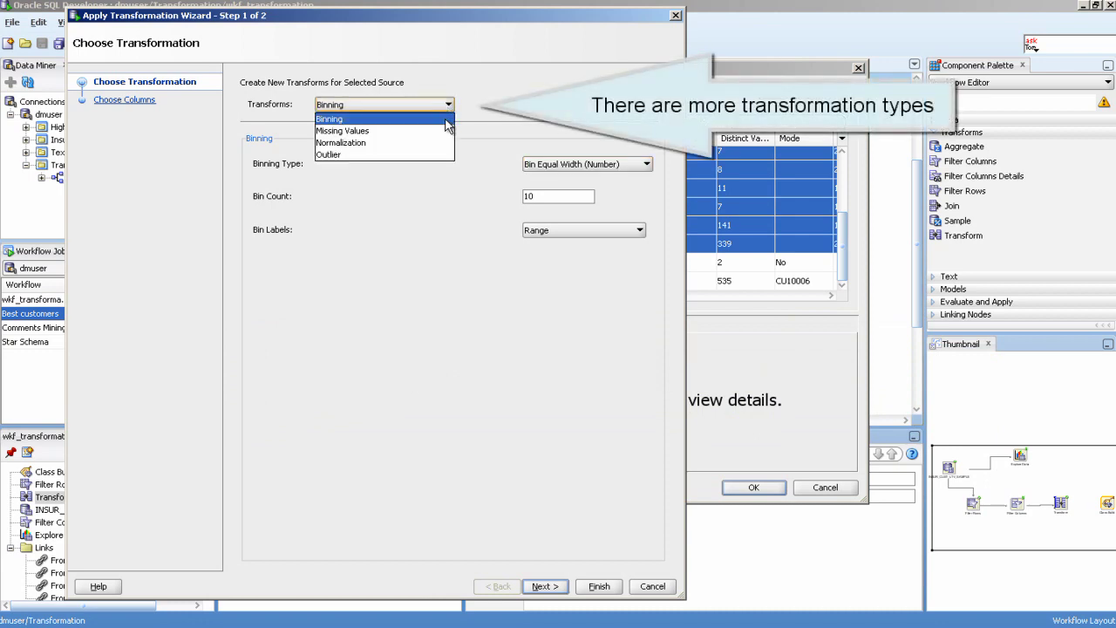
click(446, 131)
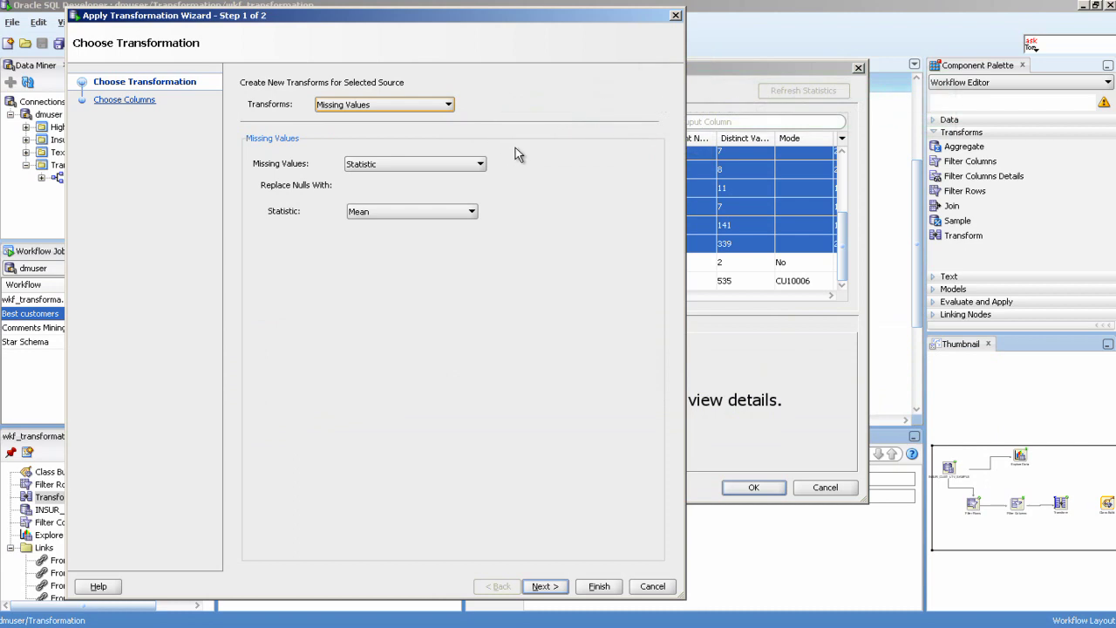
click(481, 164)
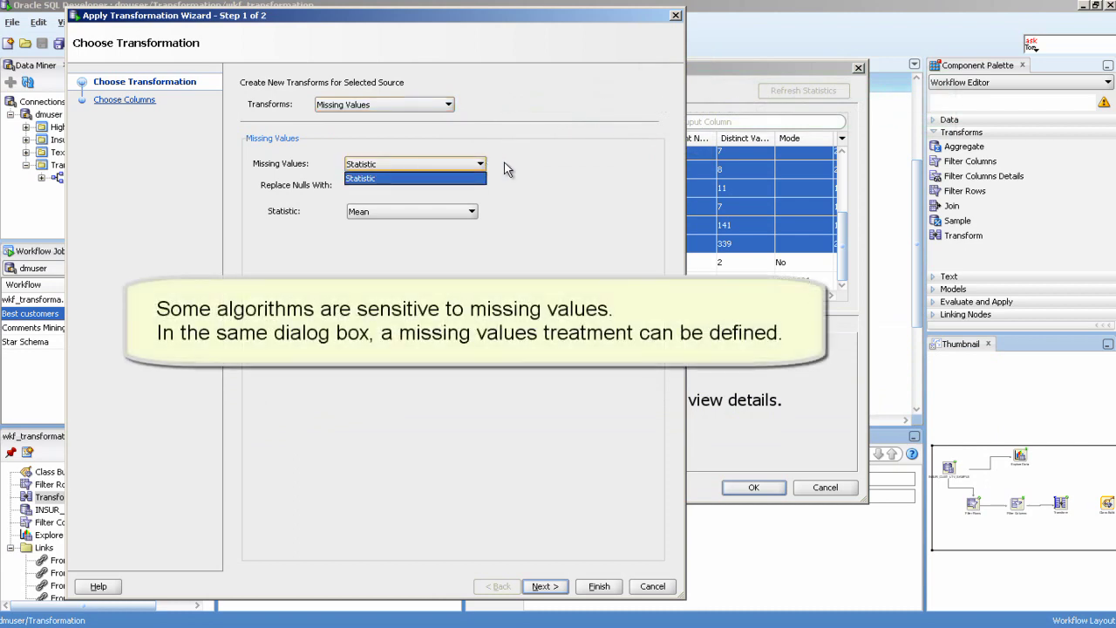
click(485, 165)
click(472, 213)
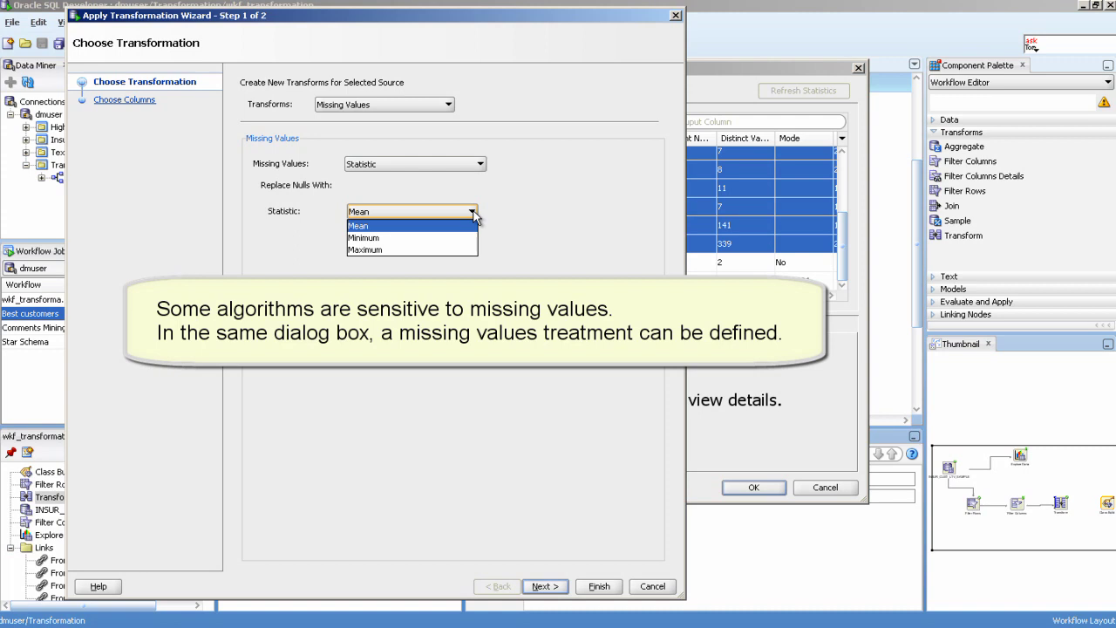
click(492, 195)
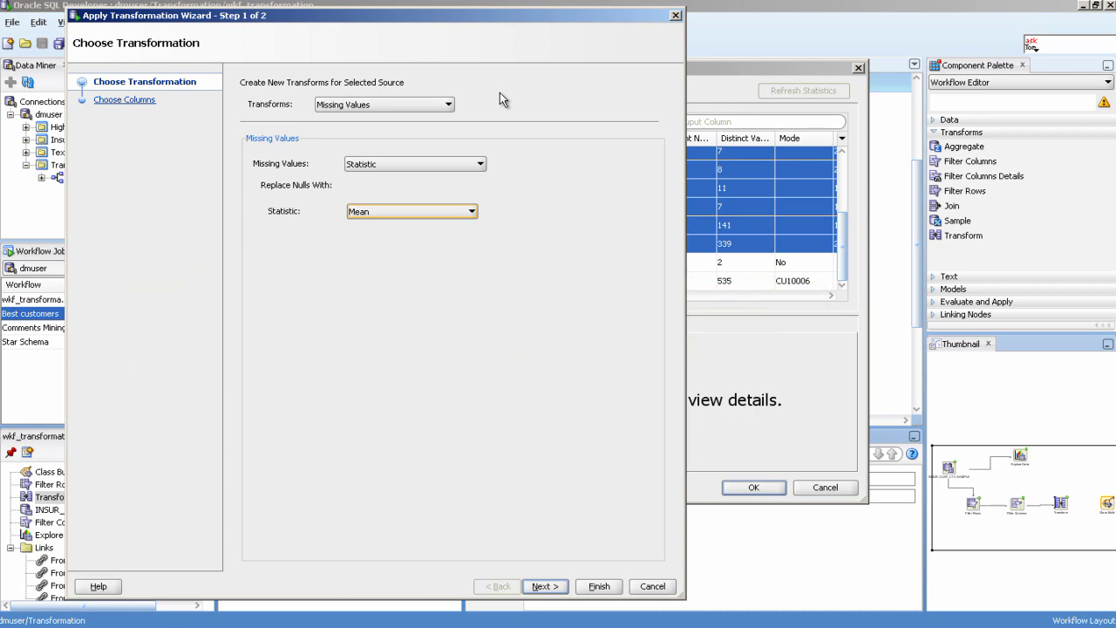
- Examine the Outlier transformation and its available outlier types
click(449, 104)
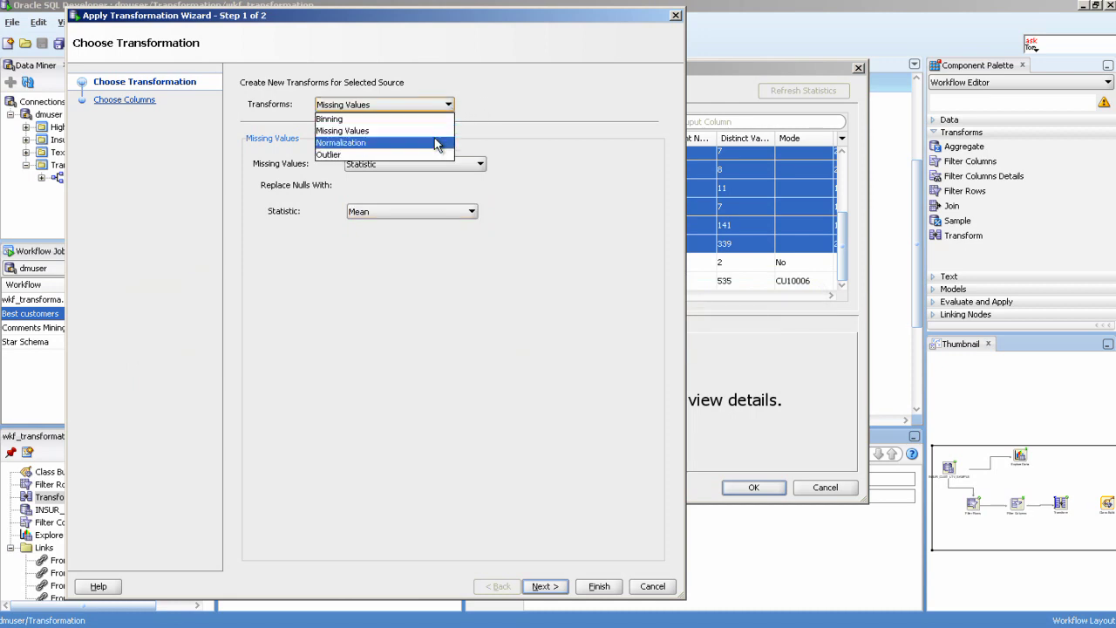
click(427, 156)
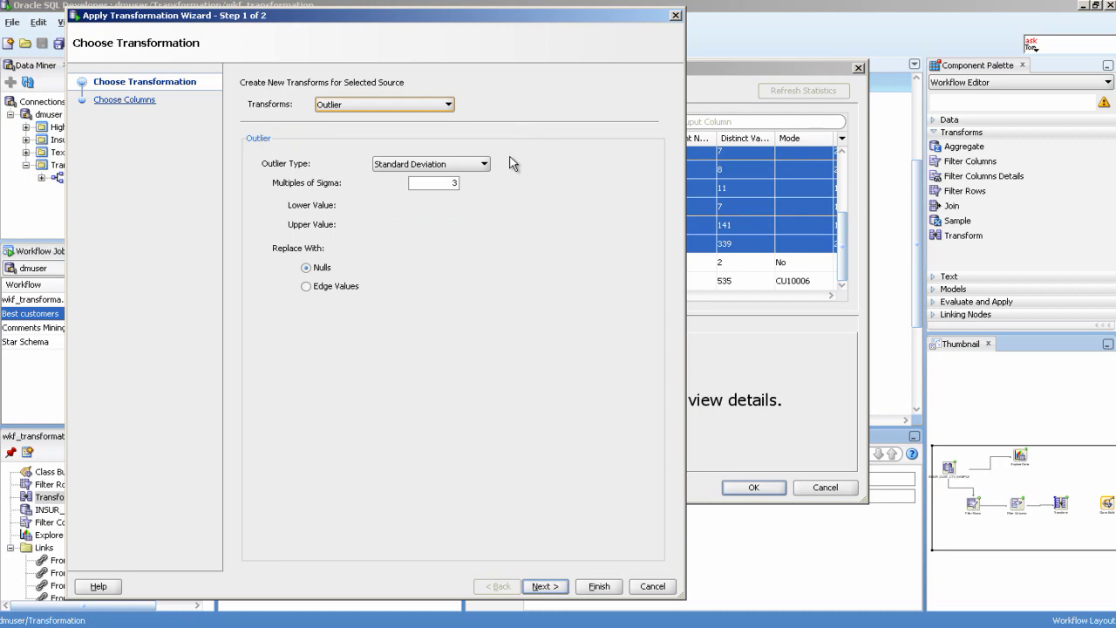
click(485, 166)
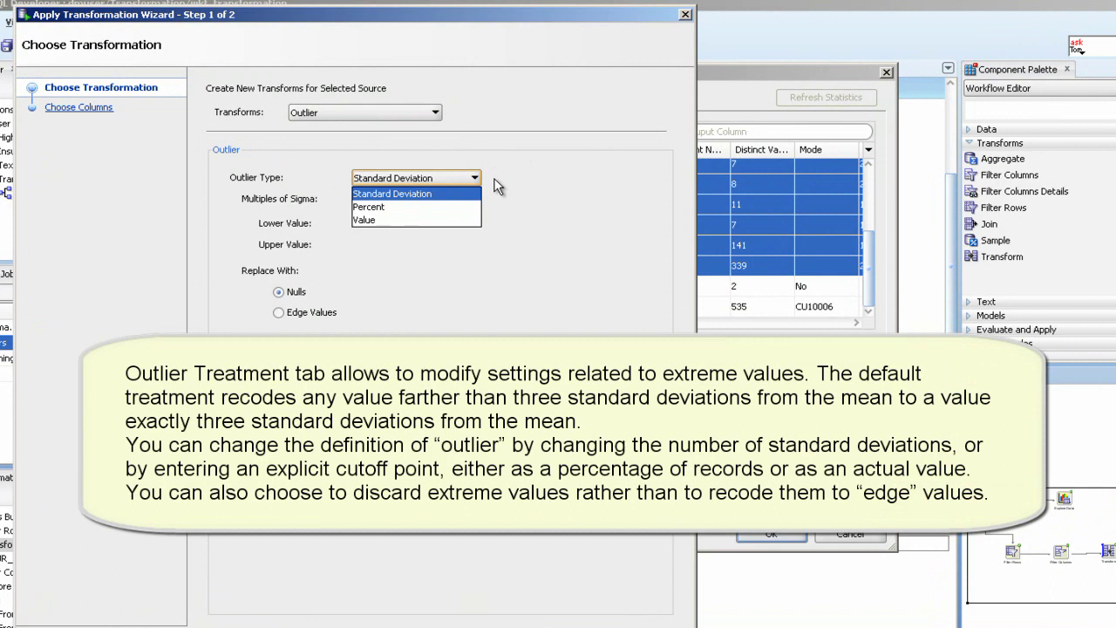
click(499, 184)
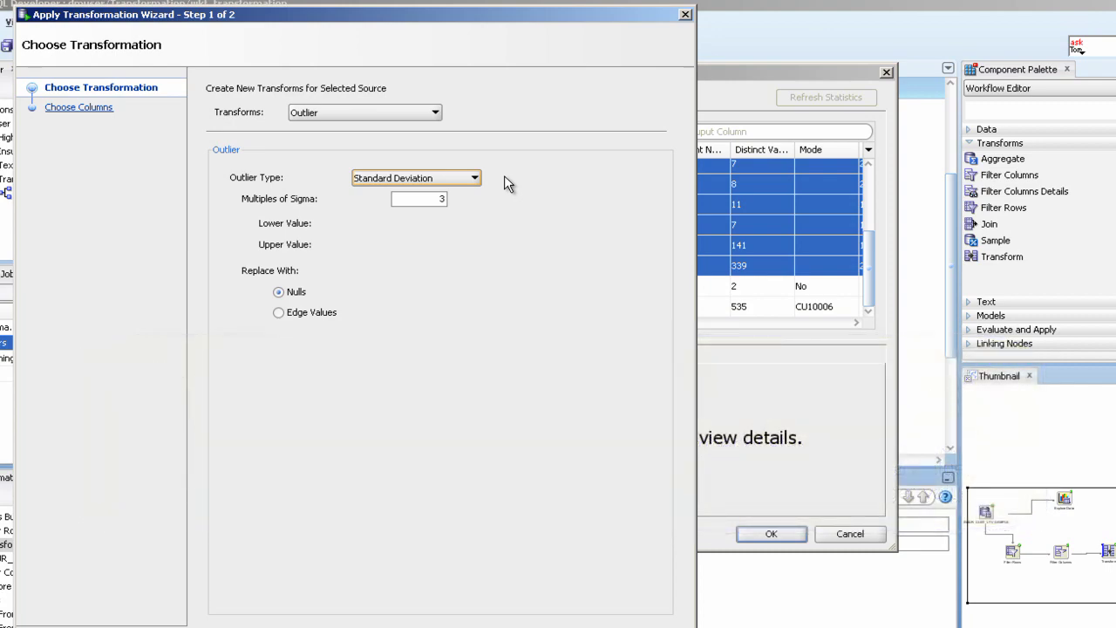
- Apply a Min Max Normalization transformation to the selected NUMBER attributes and accept the Transform node's changes
click(449, 105)
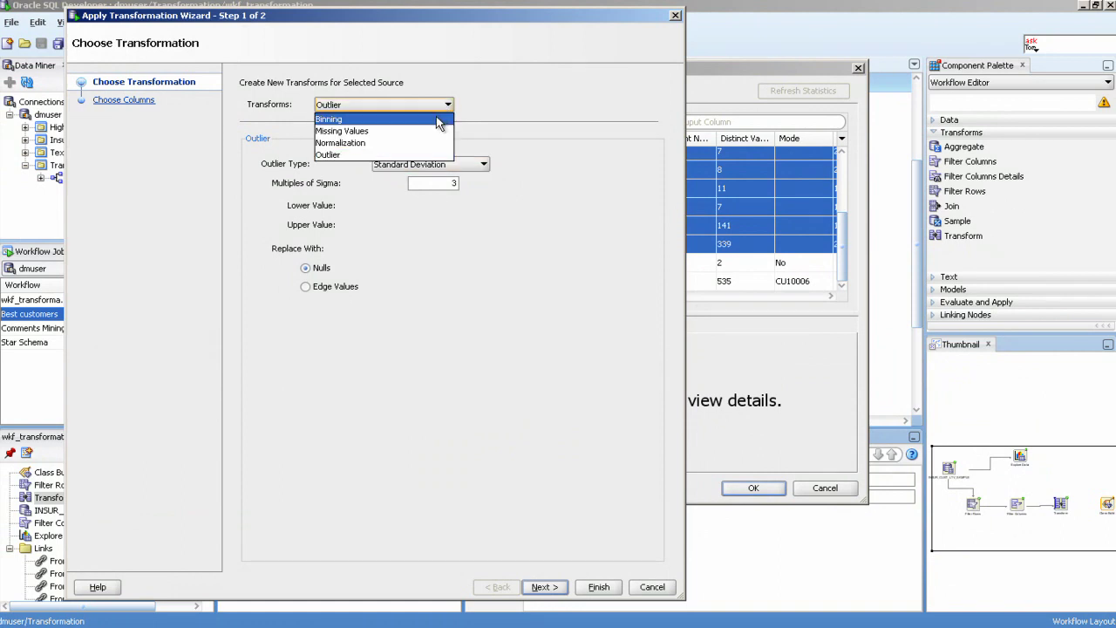
click(425, 144)
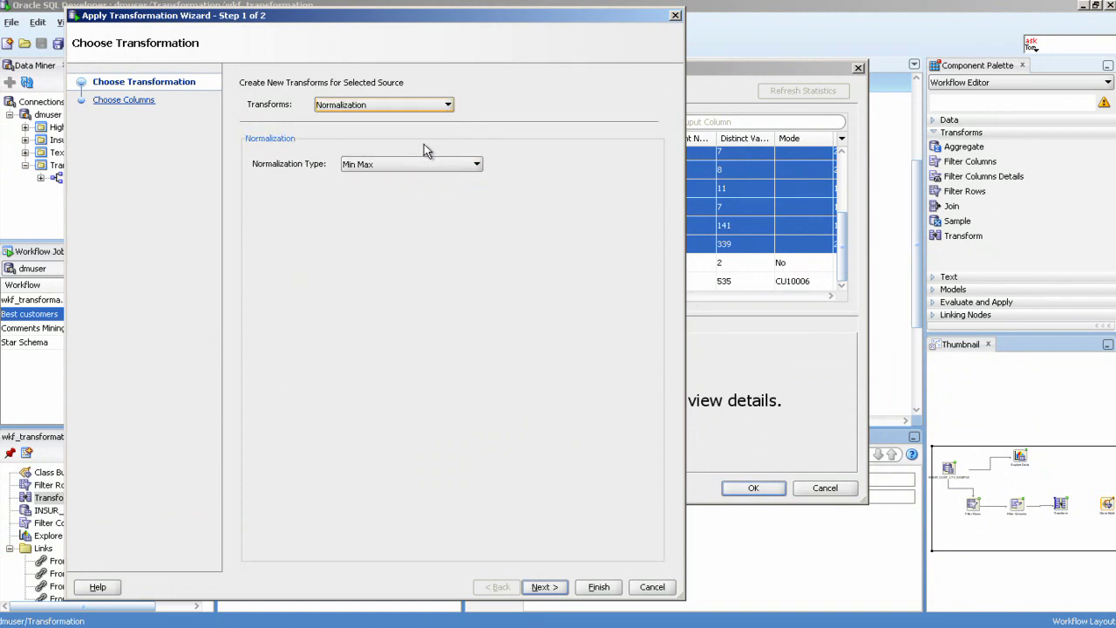
click(476, 164)
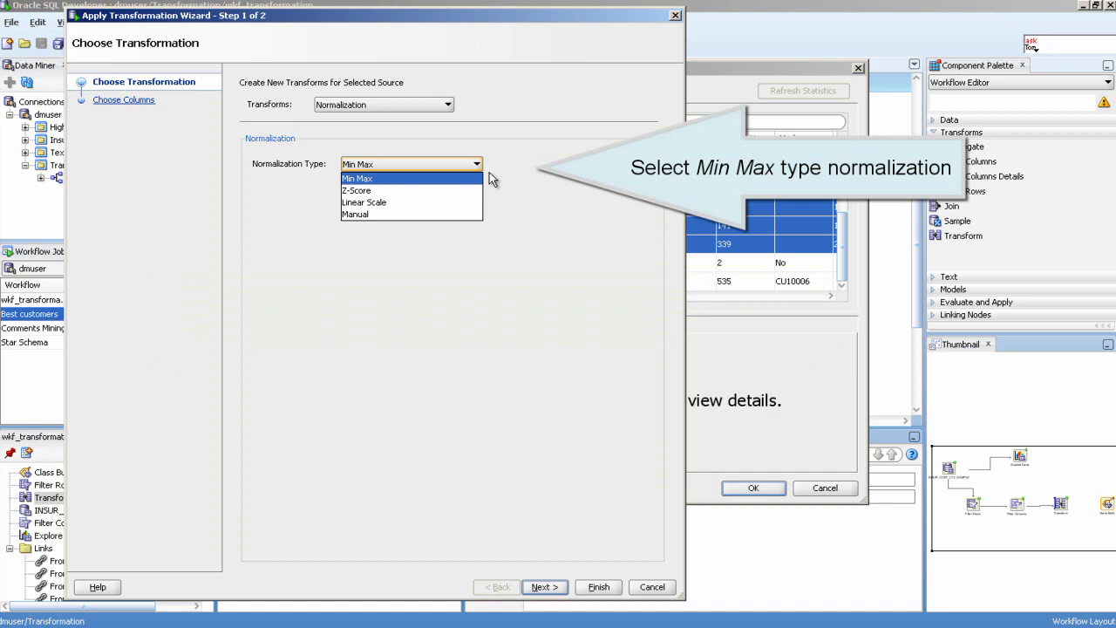
click(490, 171)
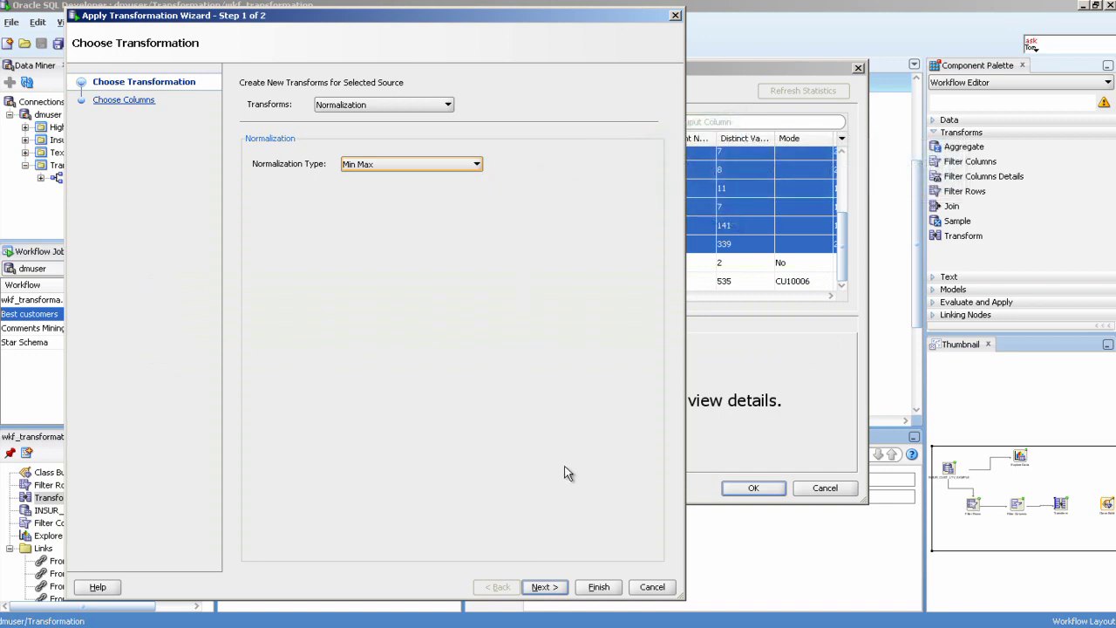
click(555, 588)
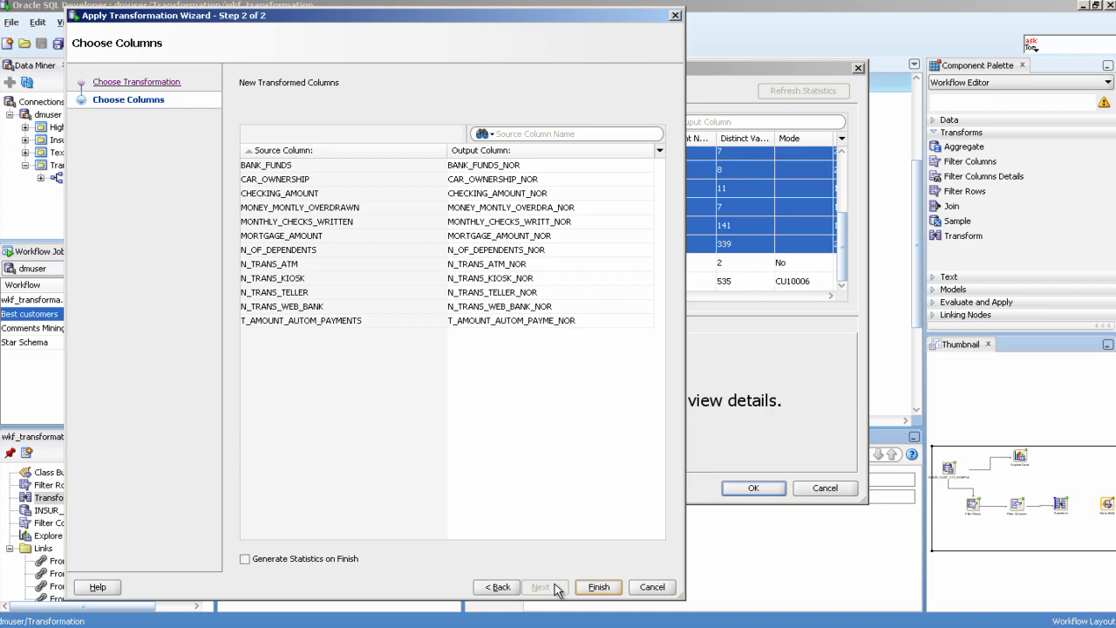
click(599, 587)
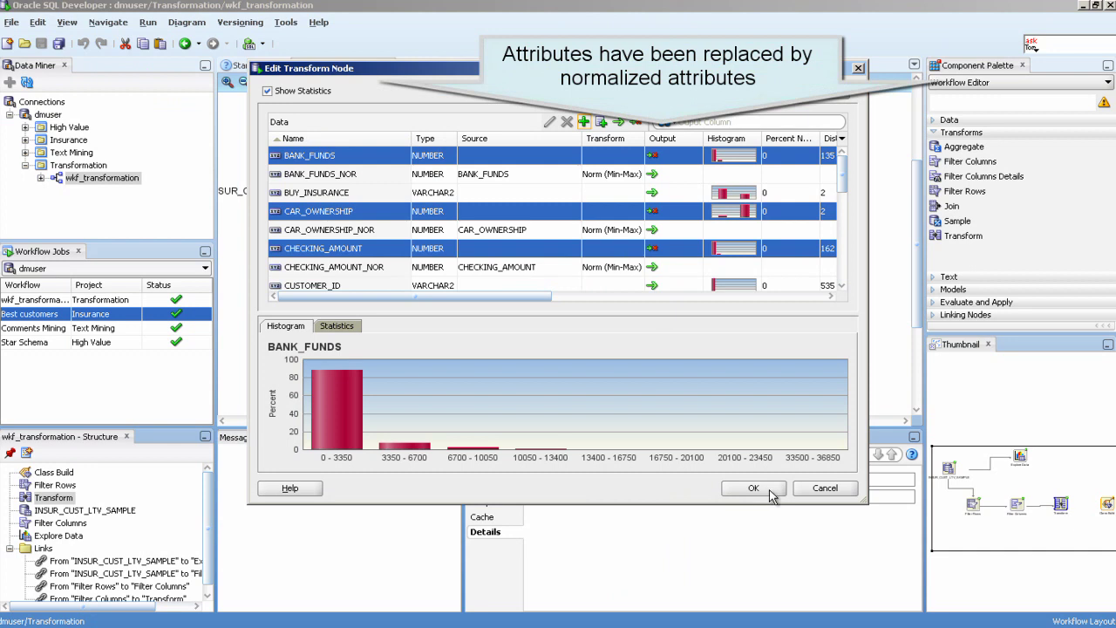
click(771, 492)
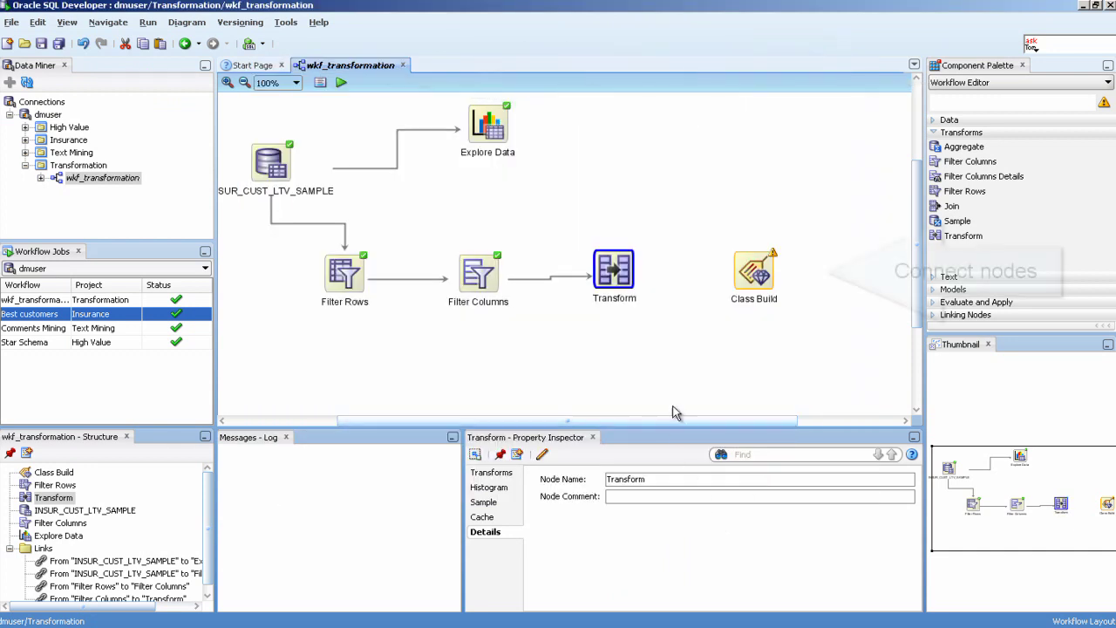
- Connect the Transform node to the Class Build node and run Class Build
right_click(616, 277)
click(656, 284)
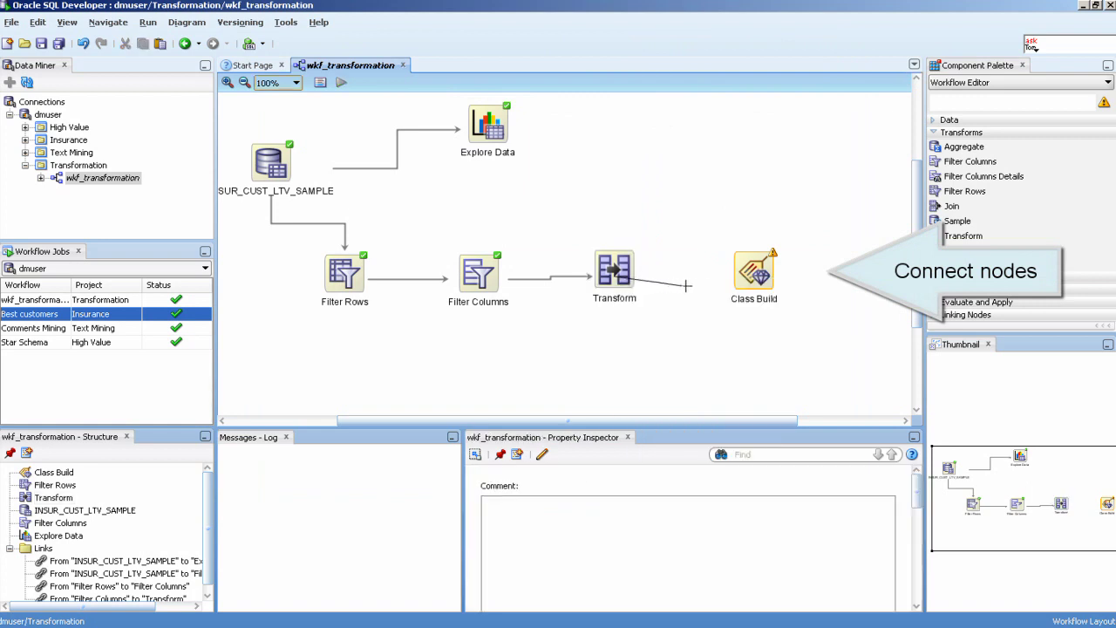
click(752, 274)
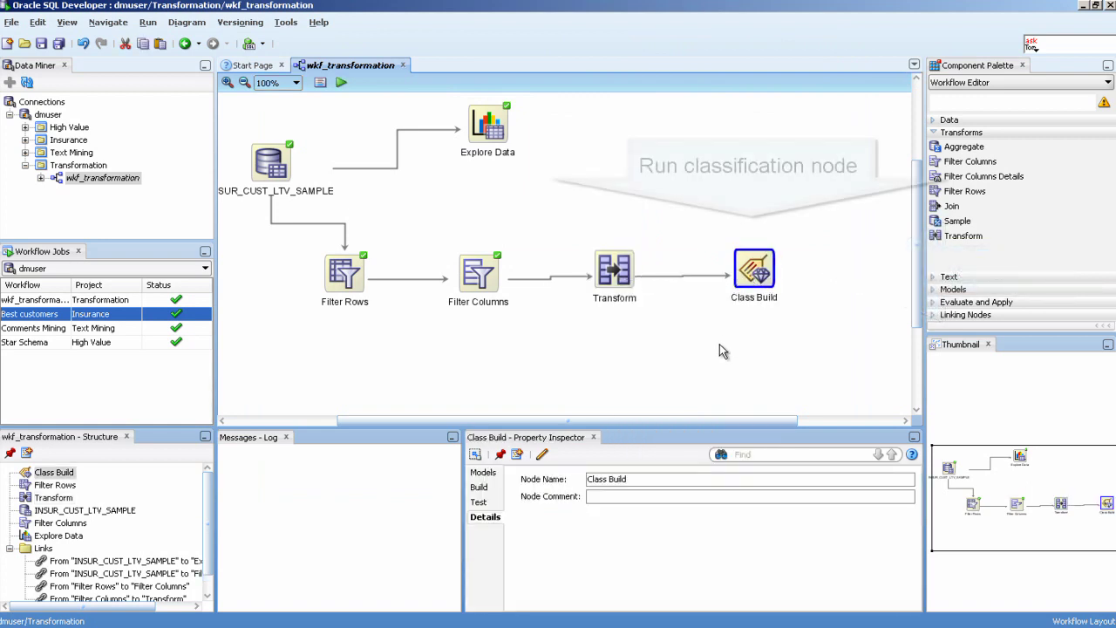
right_click(741, 263)
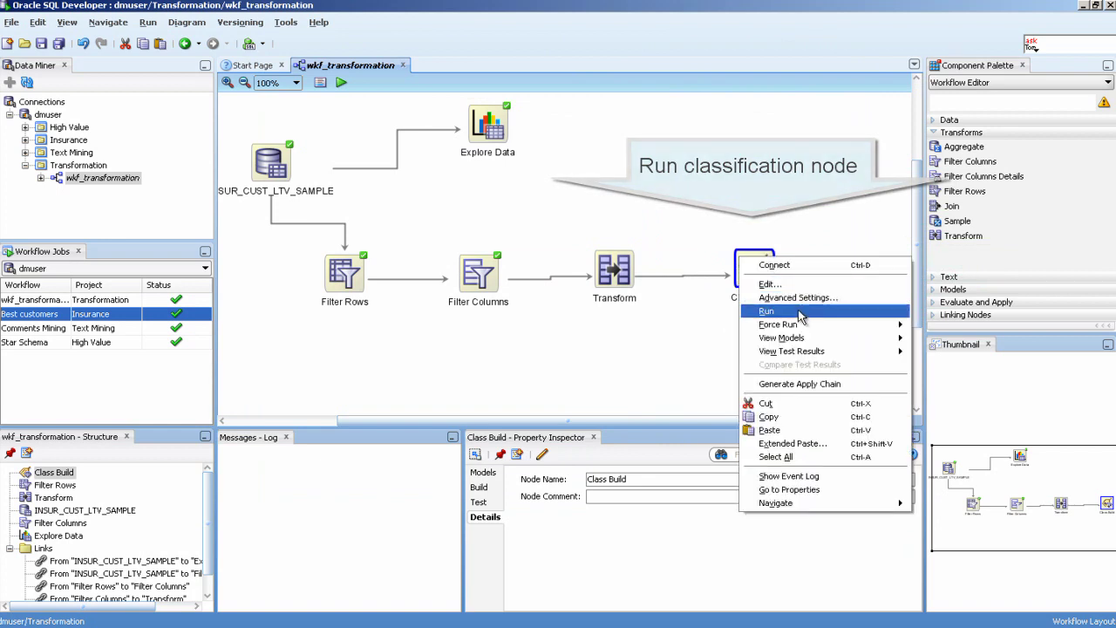
click(767, 312)
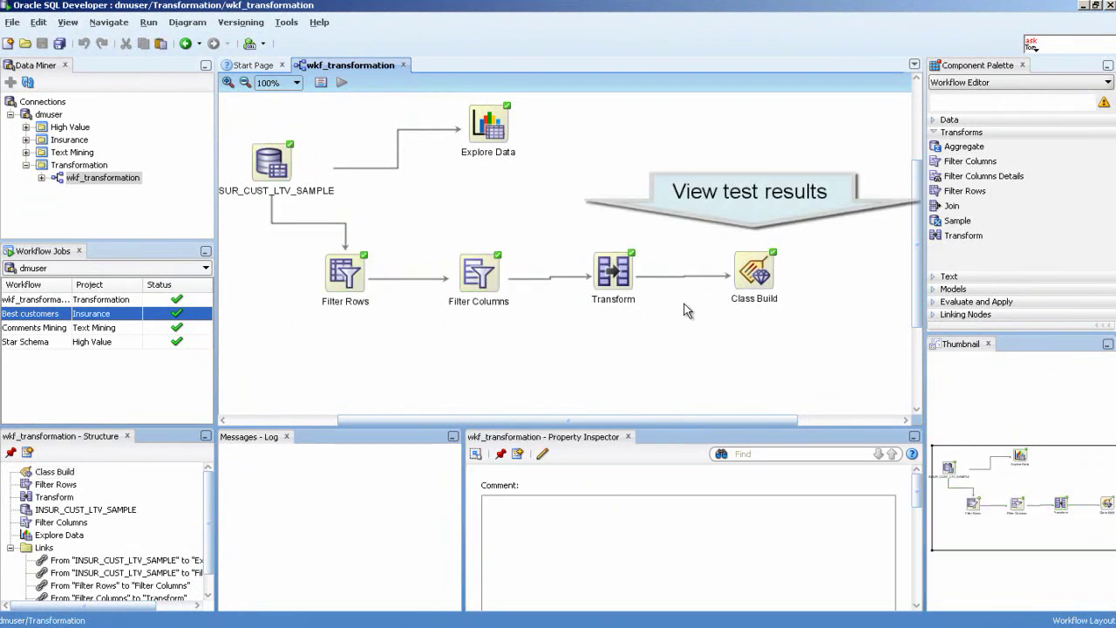
- Review the SVM model's test results from Class Build, covering performance measures, performance matrix, ROC curve and cumulative lift
right_click(742, 263)
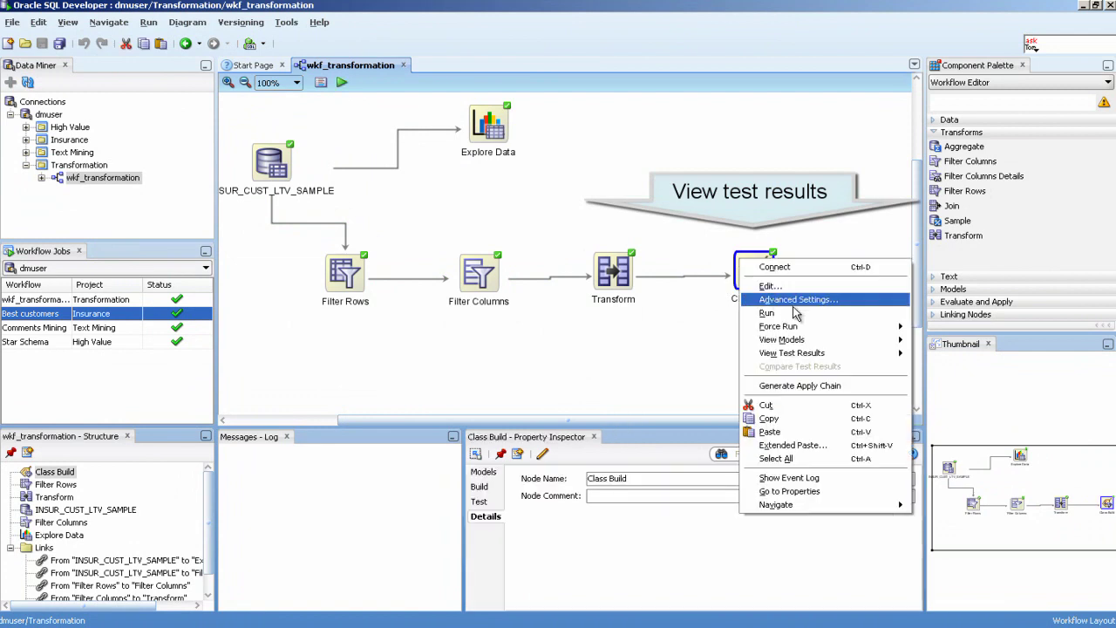
mouse_move(809, 354)
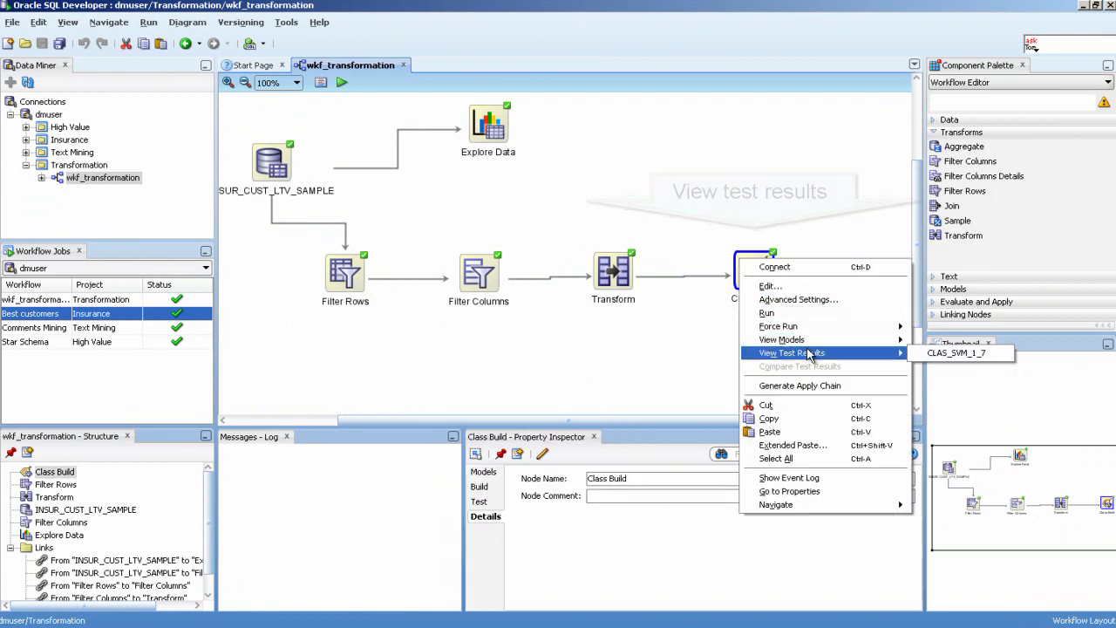
click(926, 360)
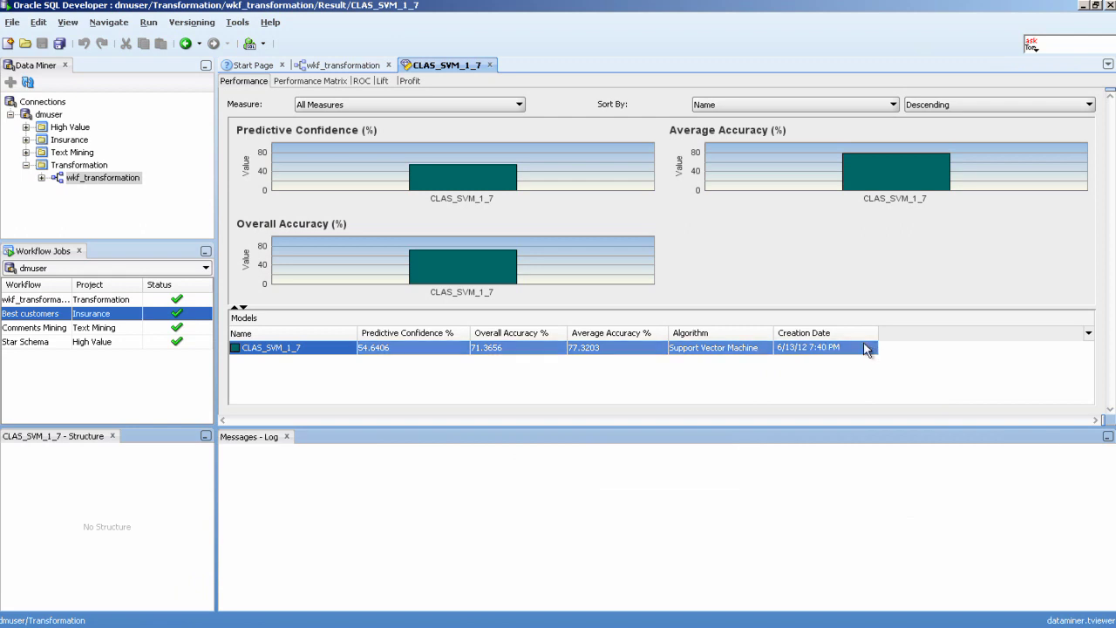
click(310, 81)
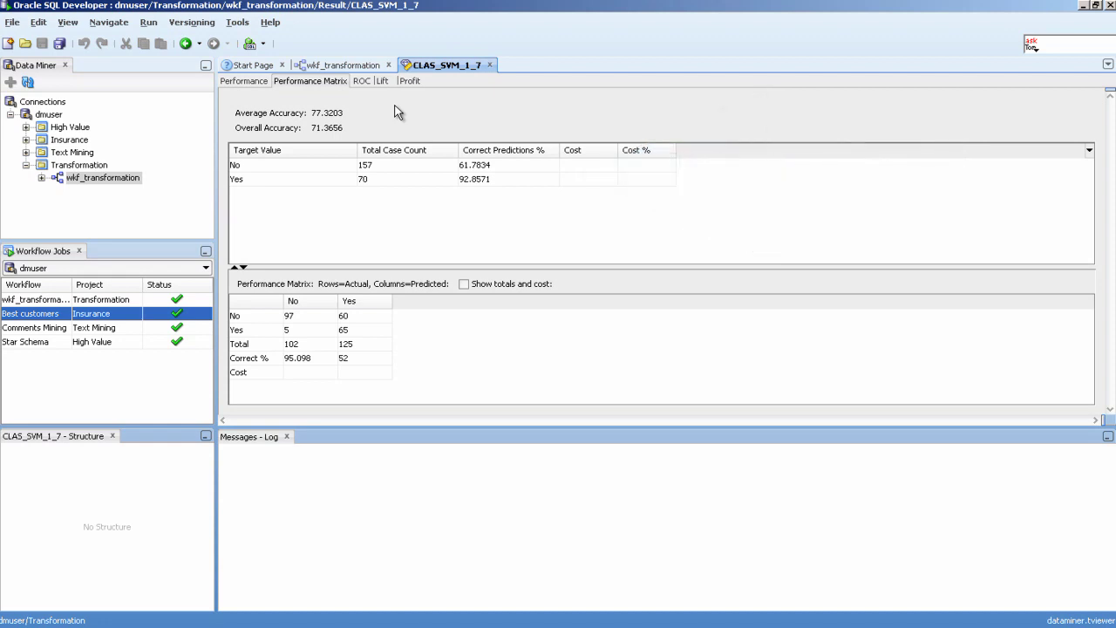
click(360, 81)
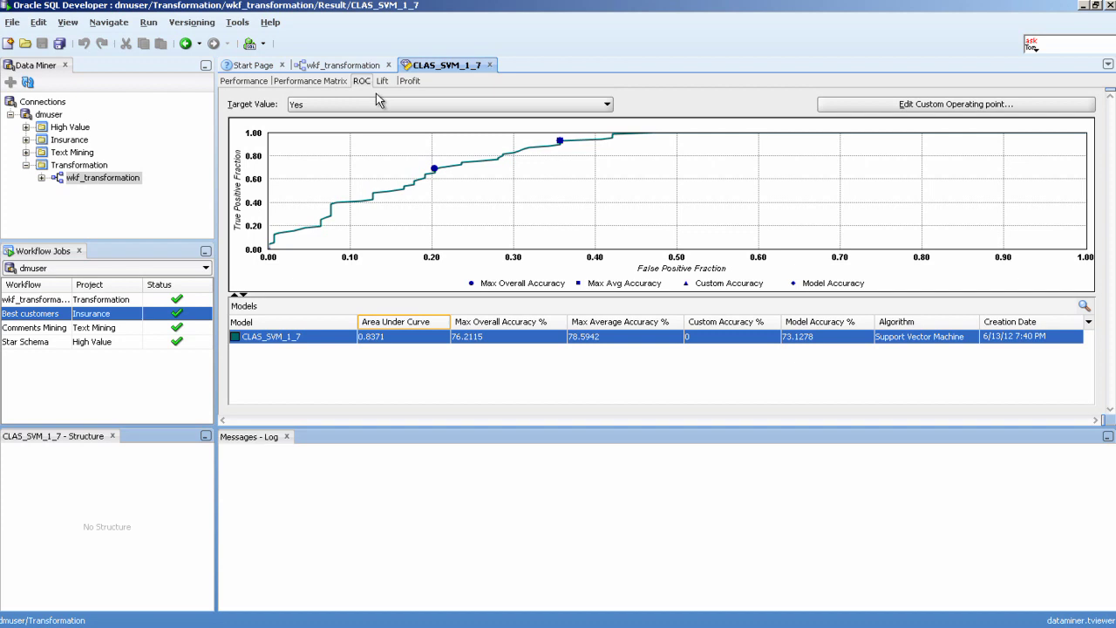
click(382, 82)
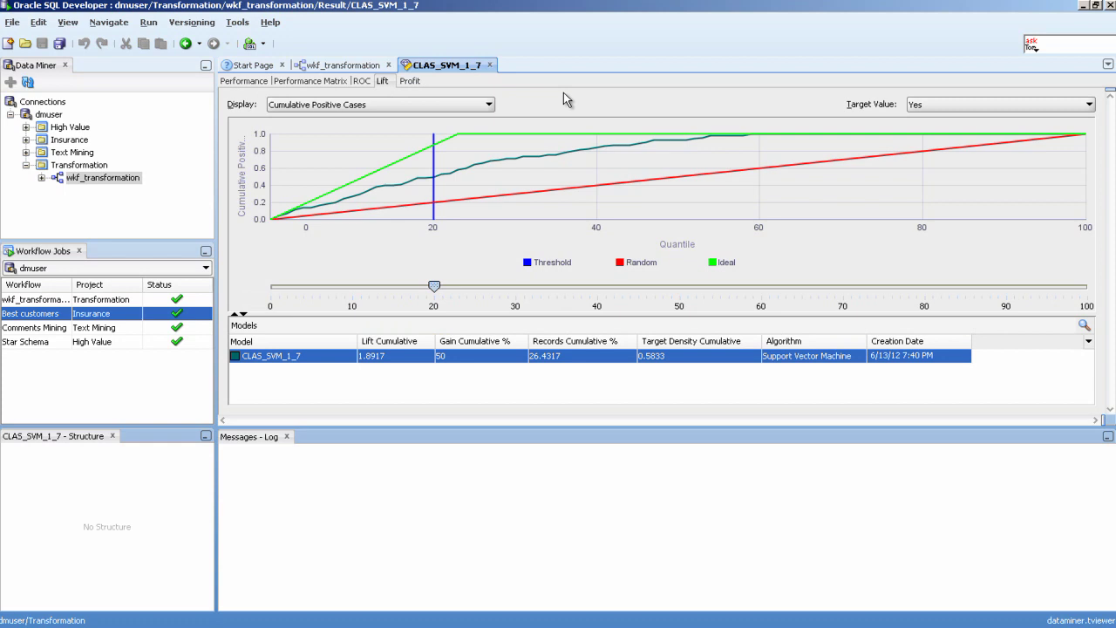
- In the test results' profit settings, set Startup Cost 10, Incremental Revenue 2 and Budget 200, and close the results
click(409, 81)
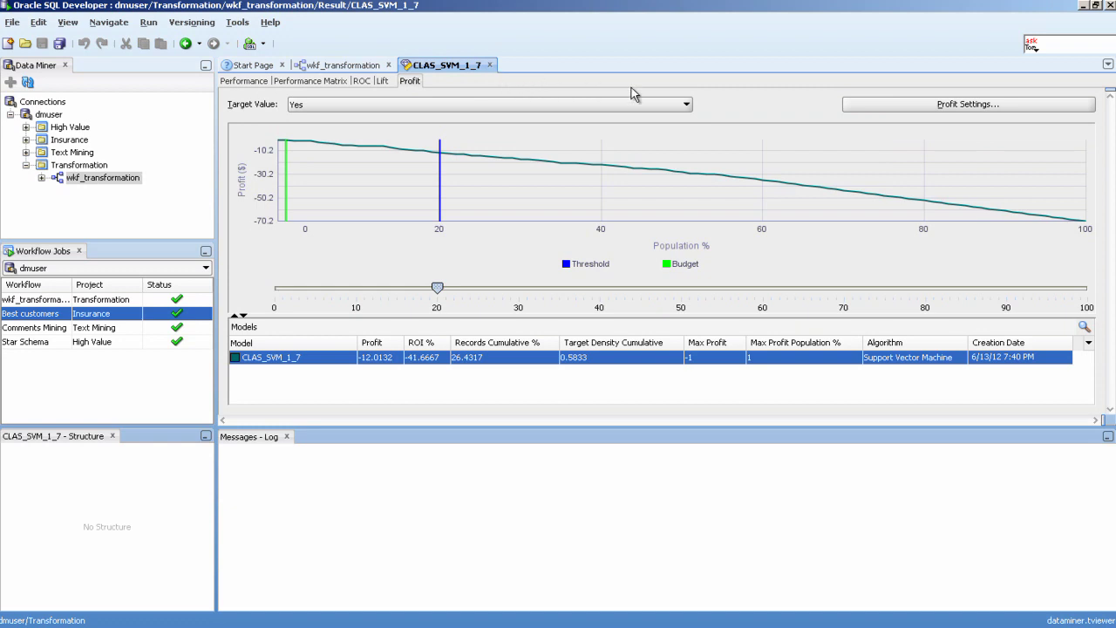
click(875, 110)
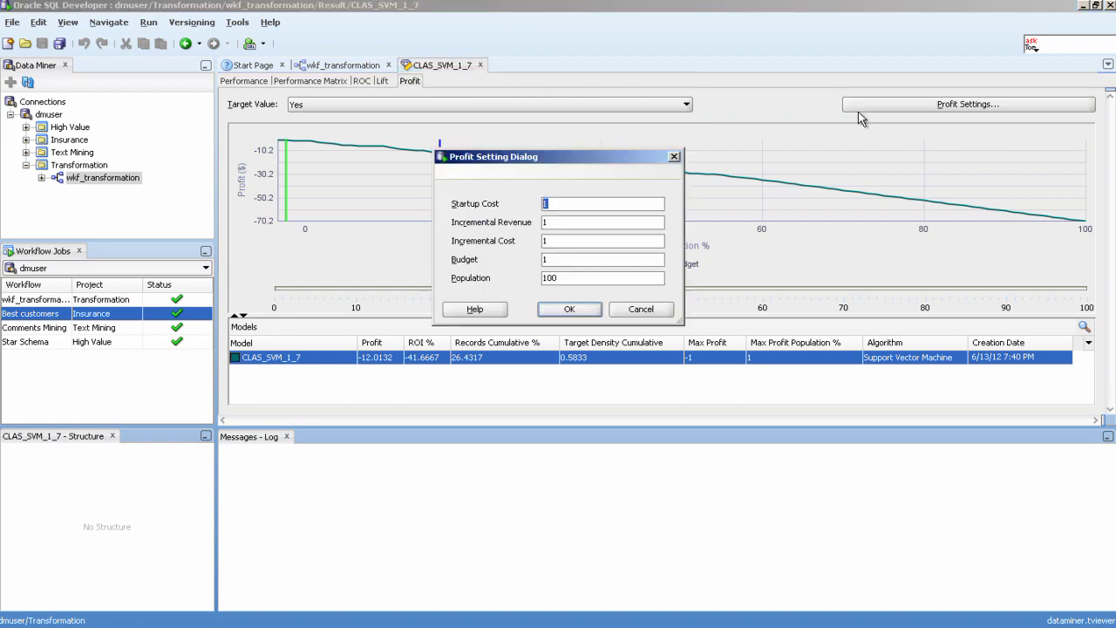
drag(627, 159, 634, 154)
text(10)
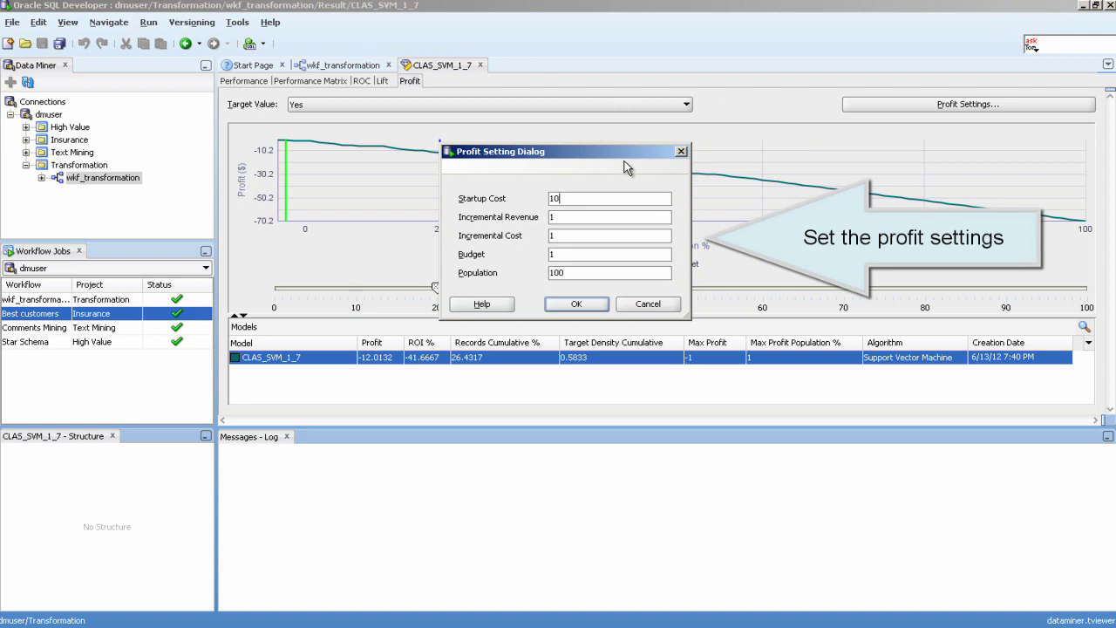
double_click(552, 217)
text(2)
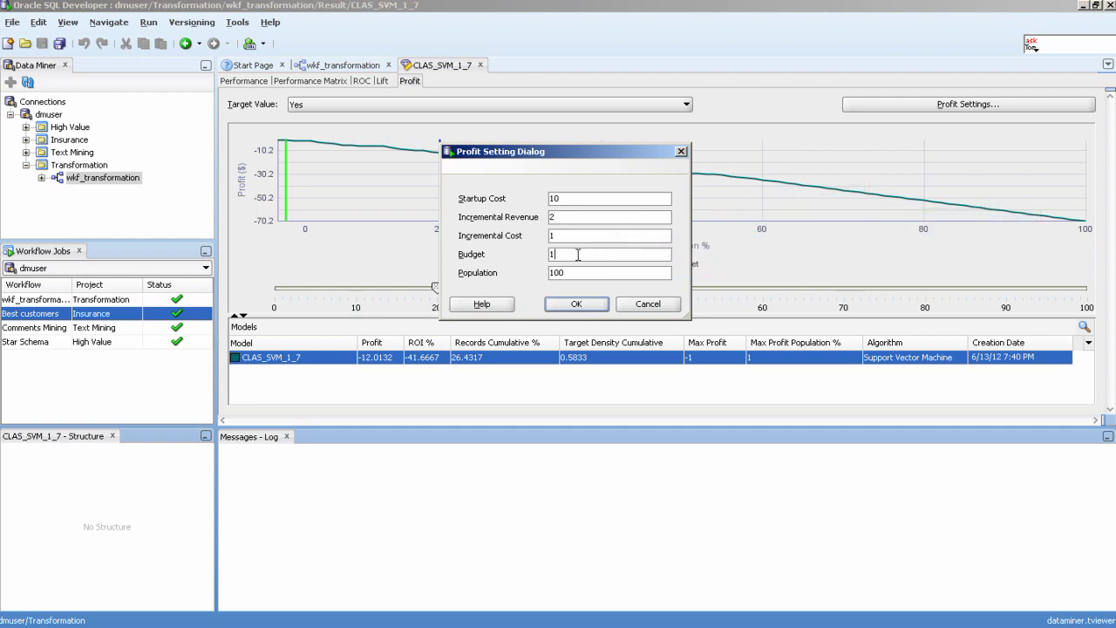
double_click(552, 254)
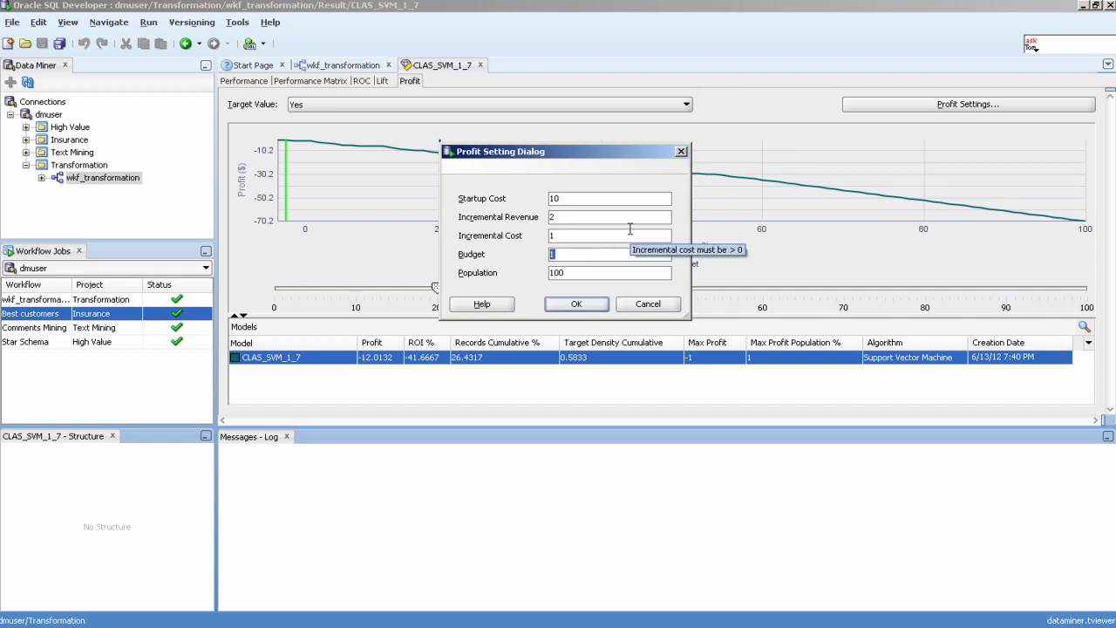
text(200)
click(580, 308)
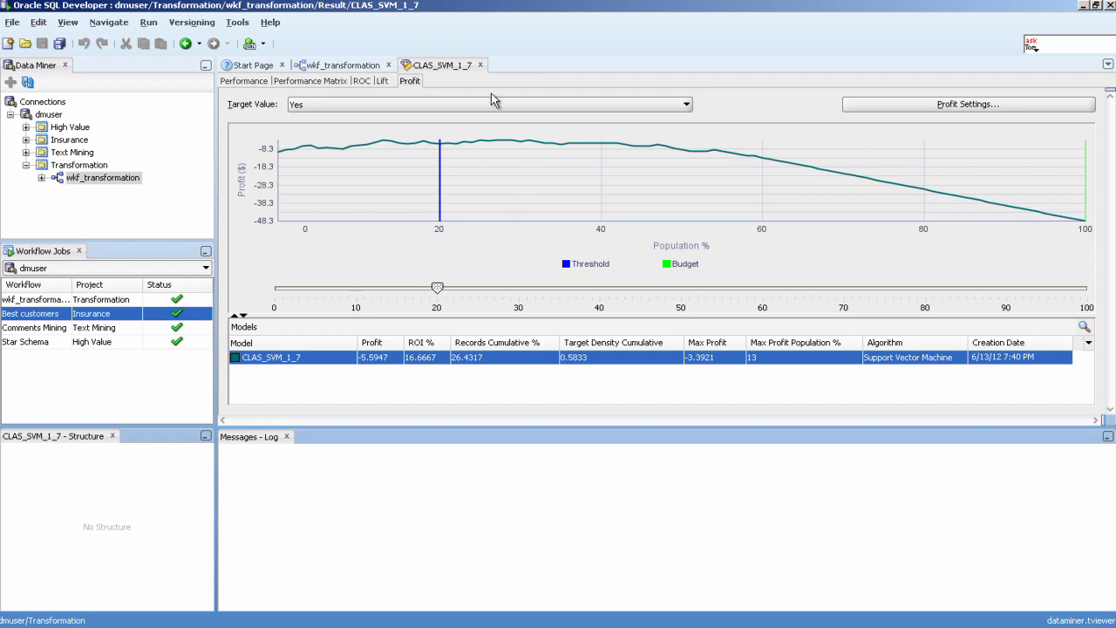
click(481, 66)
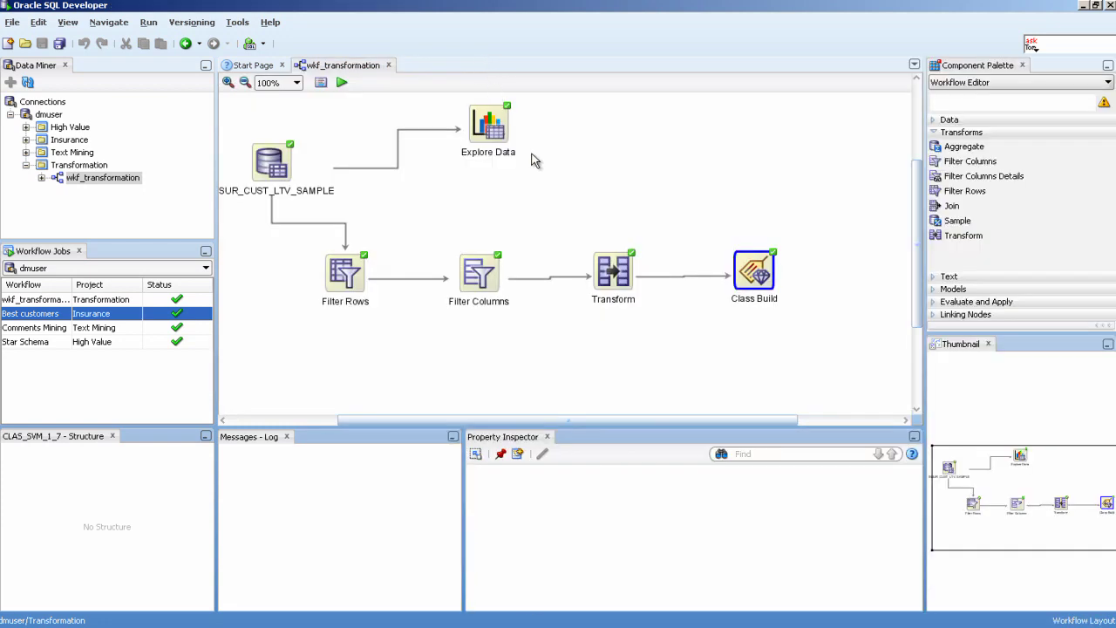